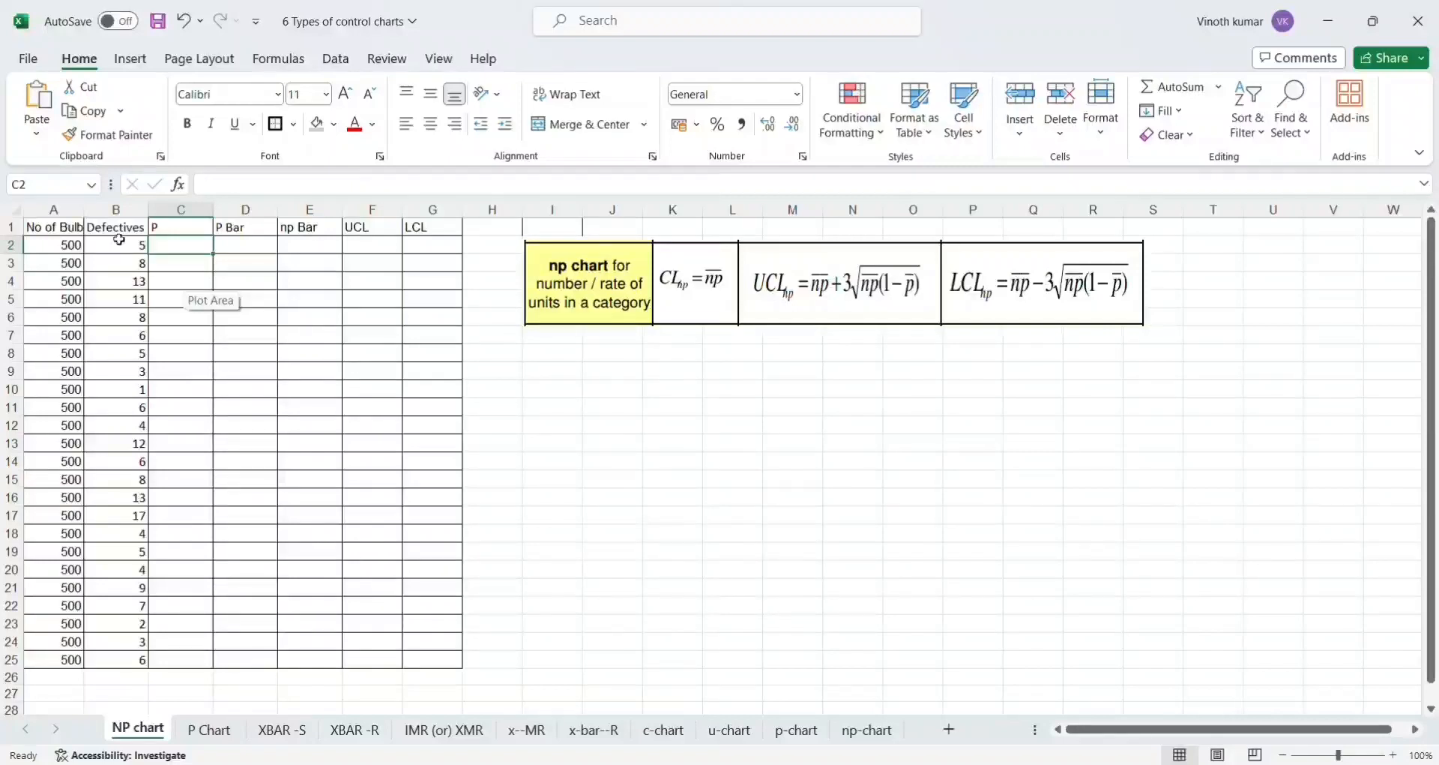
Step: Fit column A's width to its header and enter the formula =B2/A2 in cell C2
{"action": "double_click", "coordinate": [84, 209]}
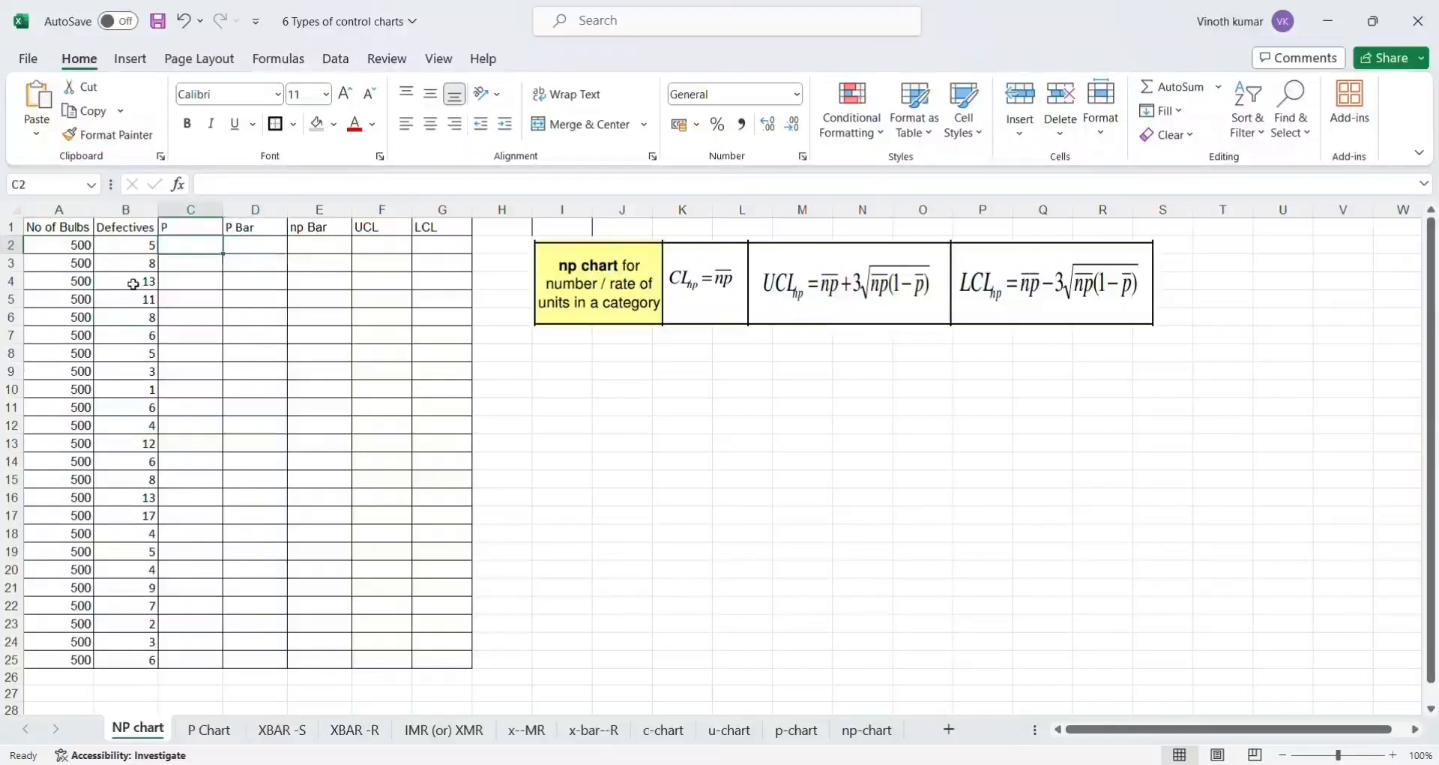
{"action": "type", "text": "=B2/"}
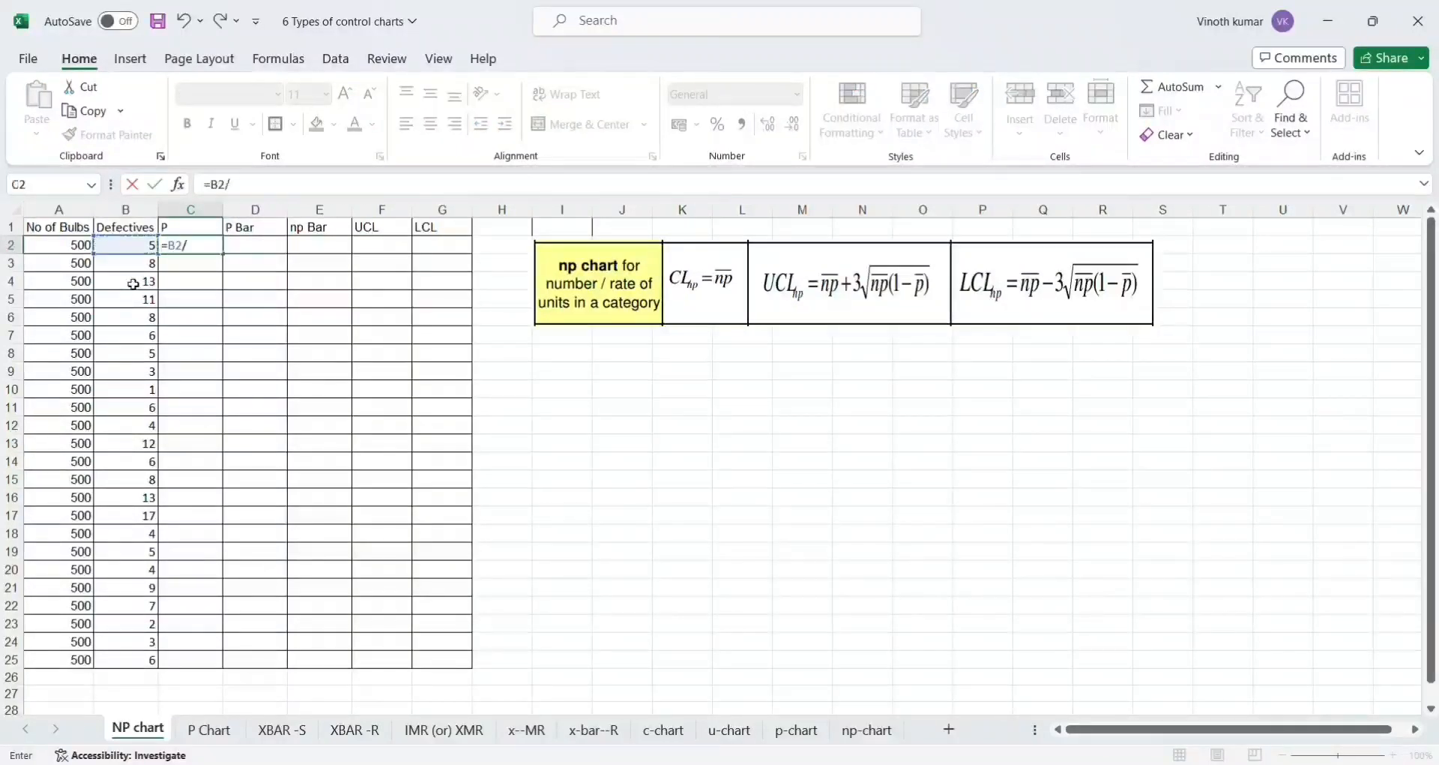
{"action": "type", "text": "A2"}
{"action": "key", "text": "ctrl+Return"}
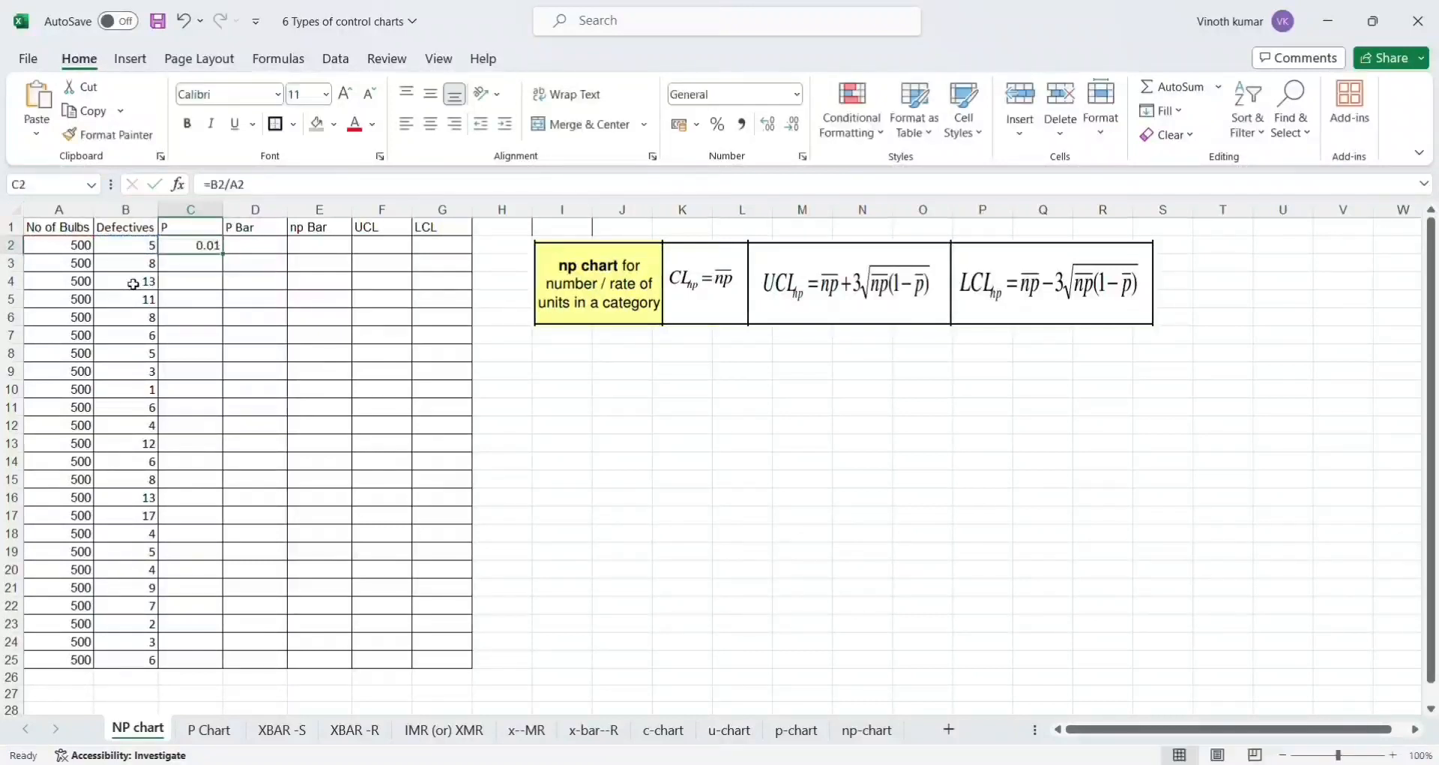
Step: Copy the P formula from C2 down the column through row 25
{"action": "key", "text": "ctrl+c"}
{"action": "key", "text": "Left"}
{"action": "key", "text": "ctrl+Down"}
{"action": "key", "text": "Right"}
{"action": "key", "text": "ctrl+shift+Up"}
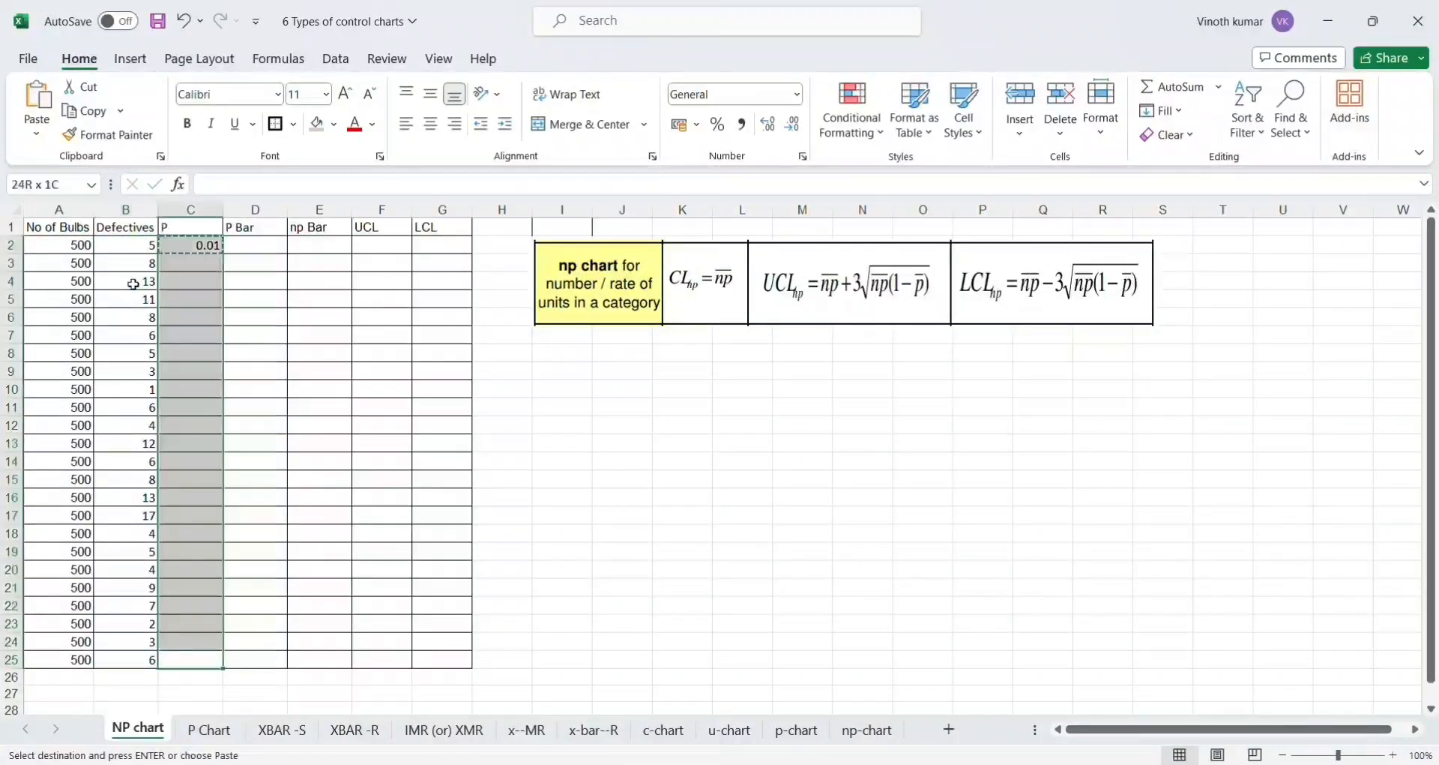
{"action": "key", "text": "ctrl+v"}
{"action": "key", "text": "ctrl+Down"}
{"action": "key", "text": "ctrl+Up"}
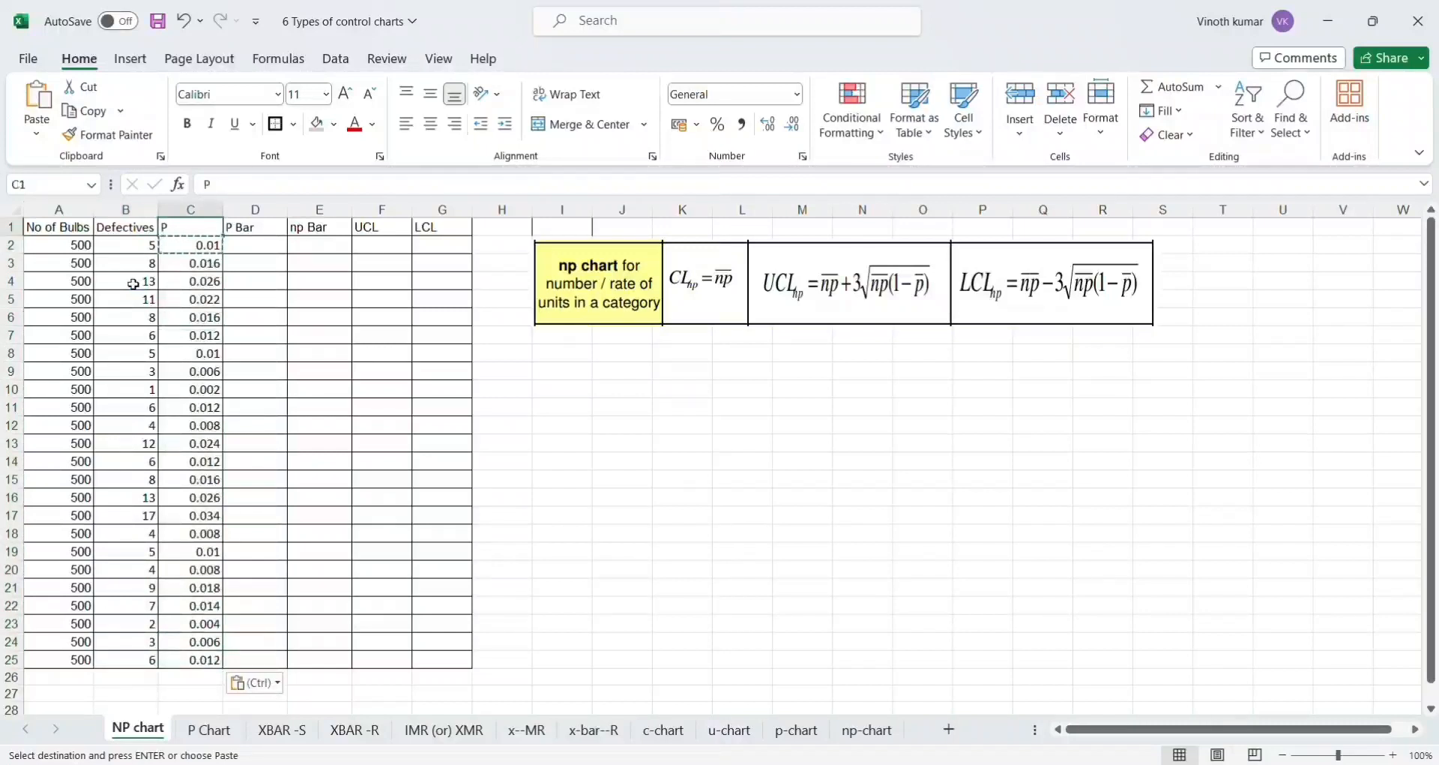
Step: Format the P values in C2:C25 to show four decimal places
{"action": "key", "text": "Down"}
{"action": "key", "text": "ctrl+shift+Down"}
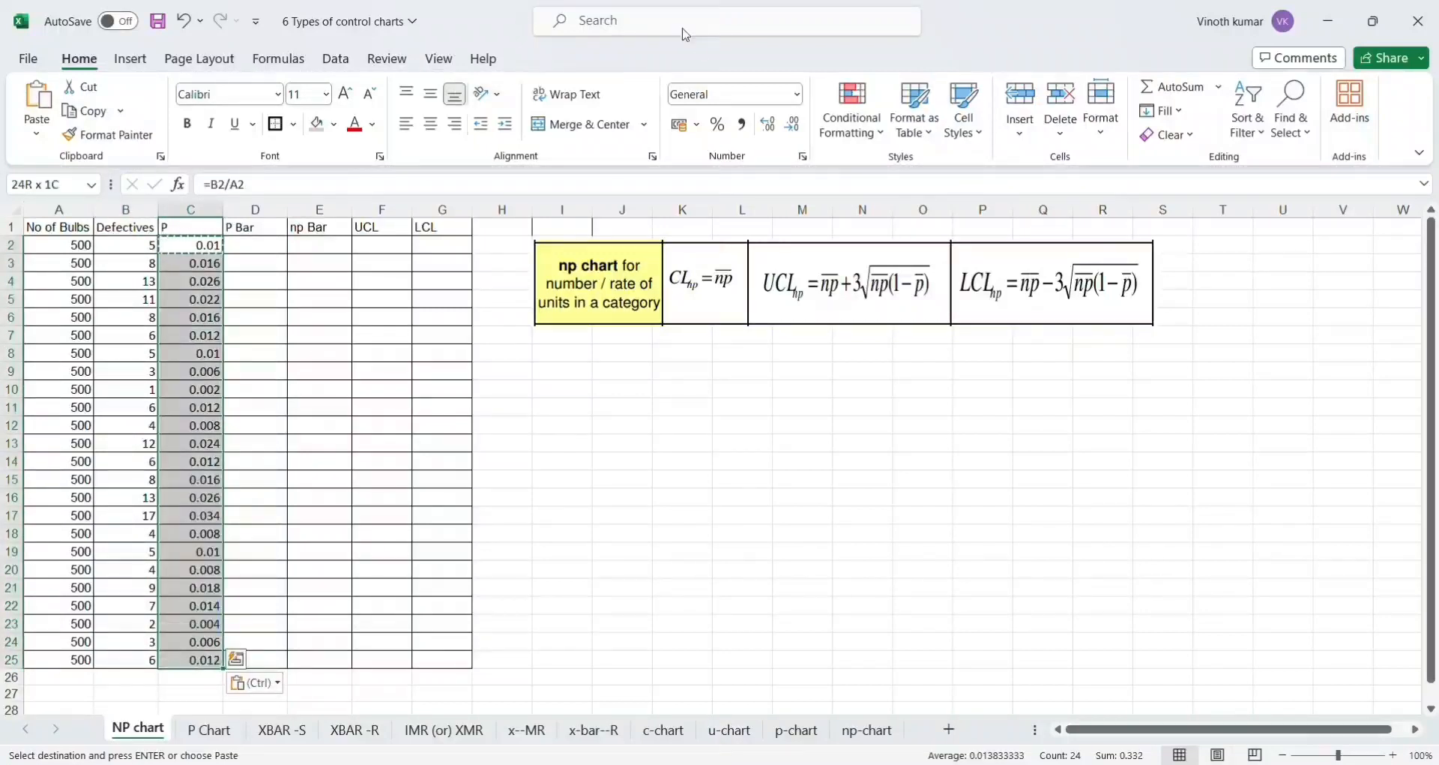
{"action": "left_click", "coordinate": [768, 124]}
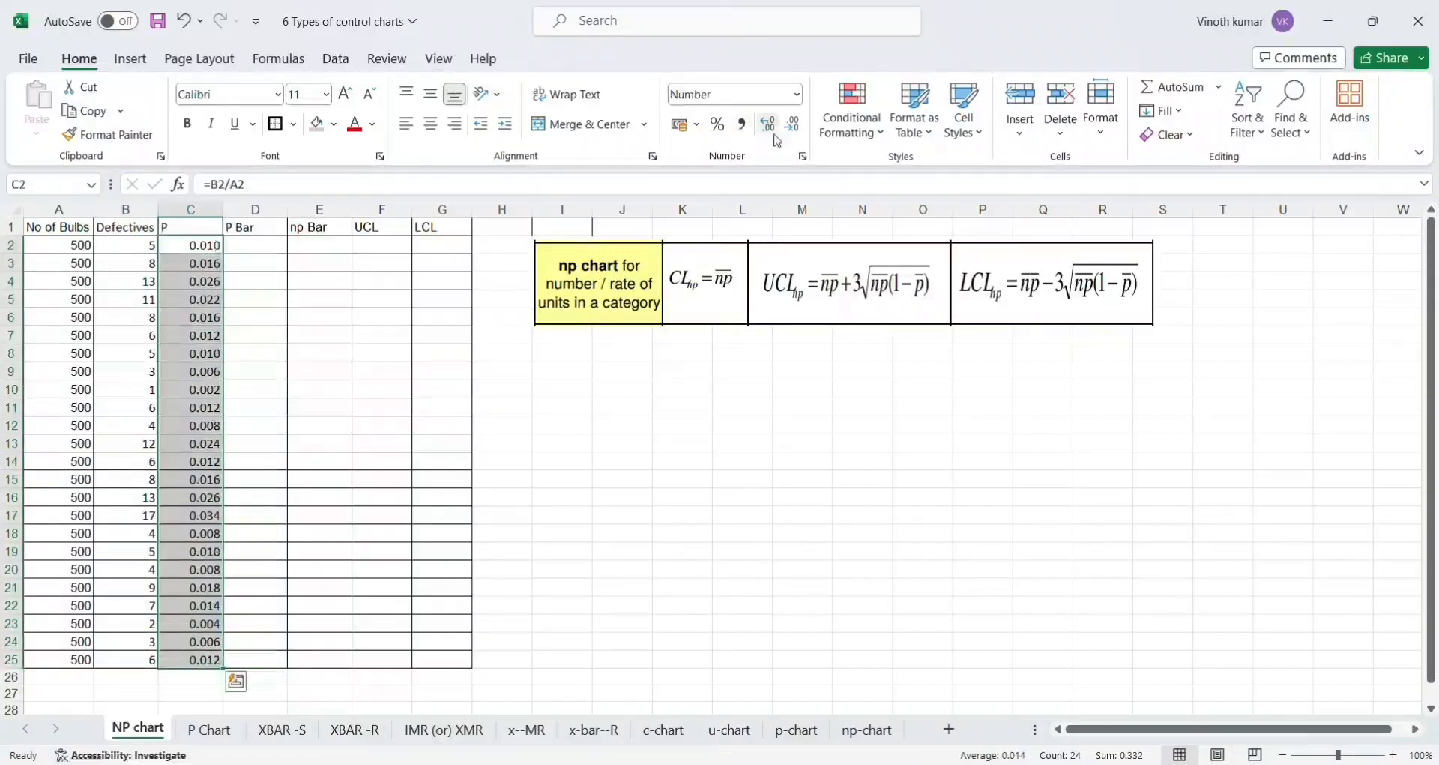
{"action": "left_click", "coordinate": [775, 137]}
Step: Calculate P Bar in cell D2 with the formula =SUM(C2:C25)/COUNT(C2:C25)
{"action": "key", "text": "Right"}
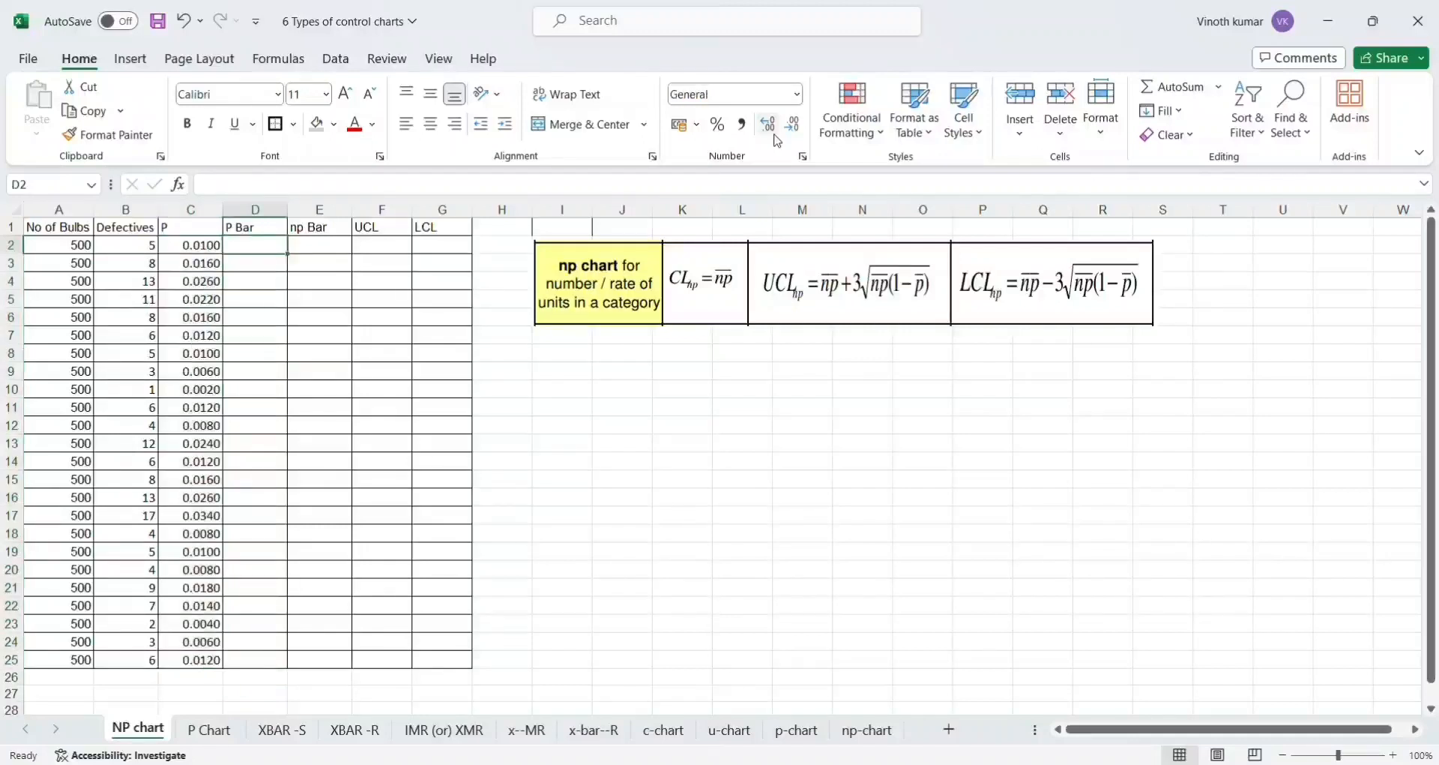
{"action": "type", "text": "="}
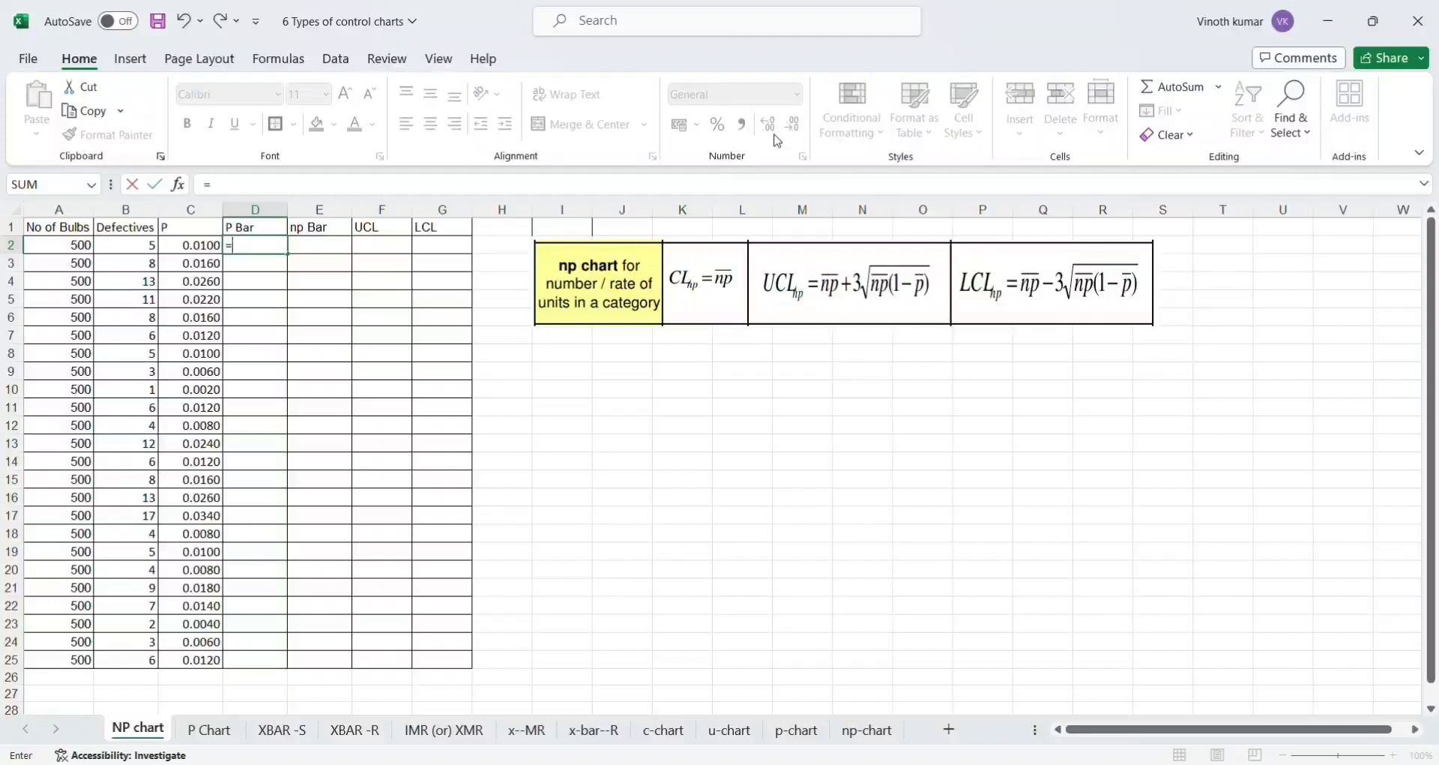
{"action": "type", "text": "sum"}
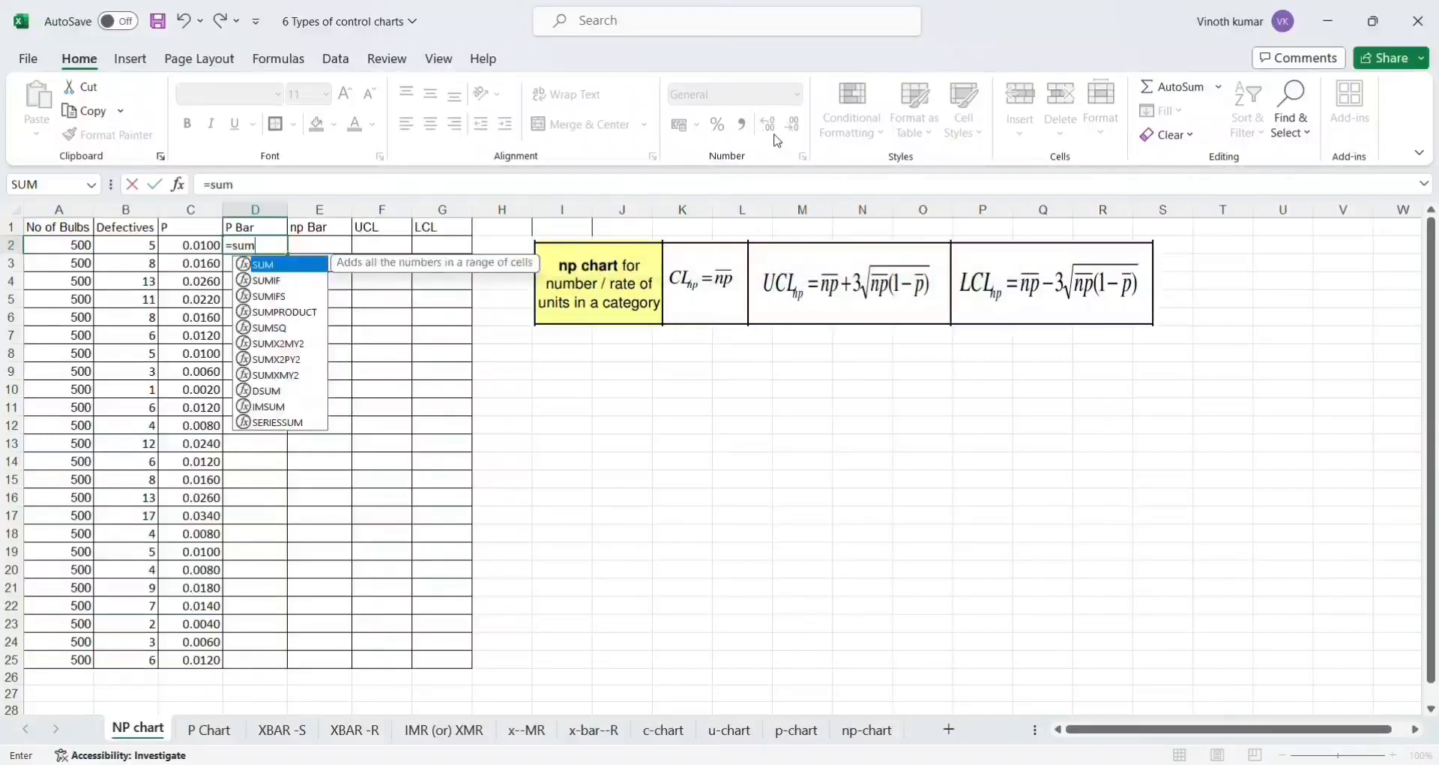
{"action": "type", "text": "("}
{"action": "key", "text": "Left"}
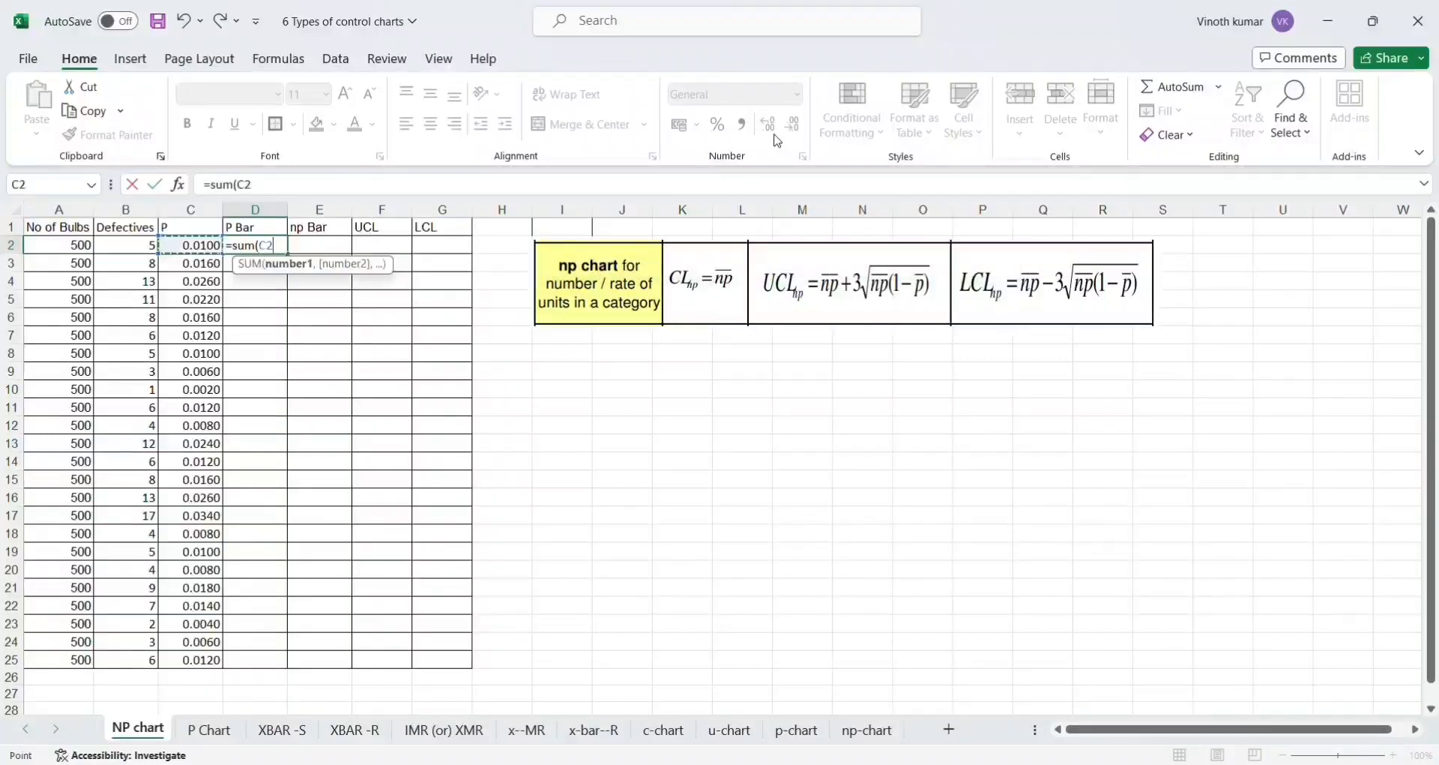
{"action": "key", "text": "ctrl+shift+Down"}
{"action": "type", "text": ")/"}
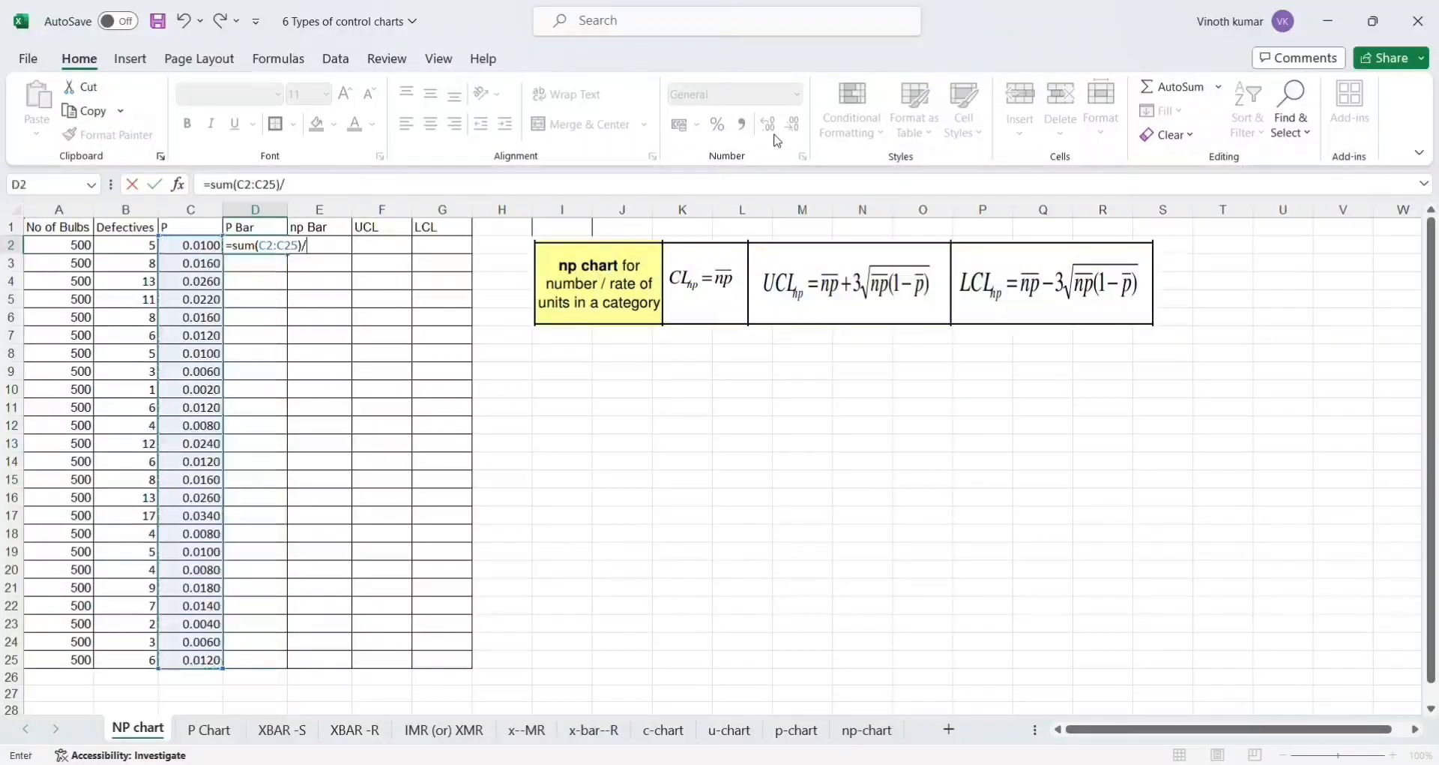
{"action": "type", "text": "couy"}
{"action": "key", "text": "BackSpace"}
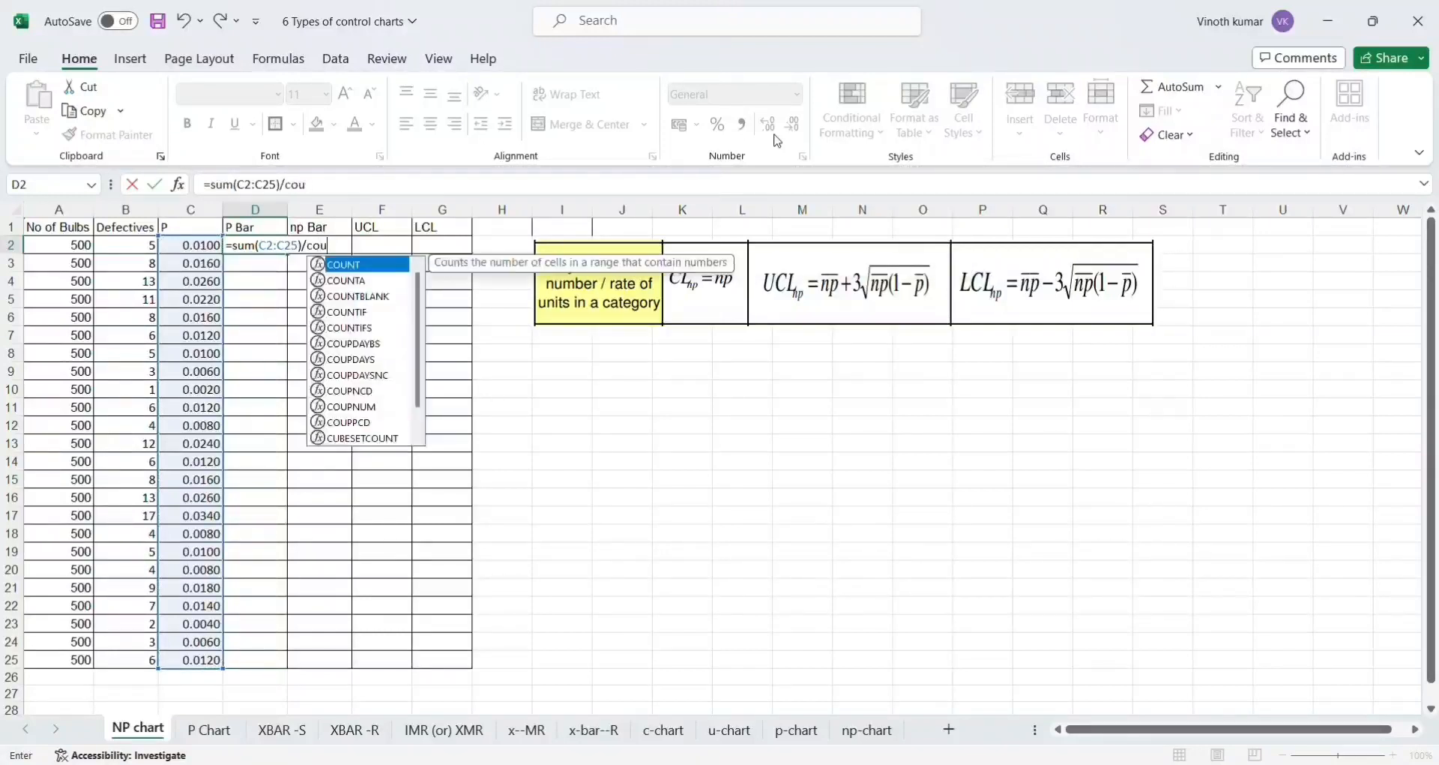
{"action": "type", "text": "m"}
{"action": "key", "text": "BackSpace"}
{"action": "type", "text": "nt"}
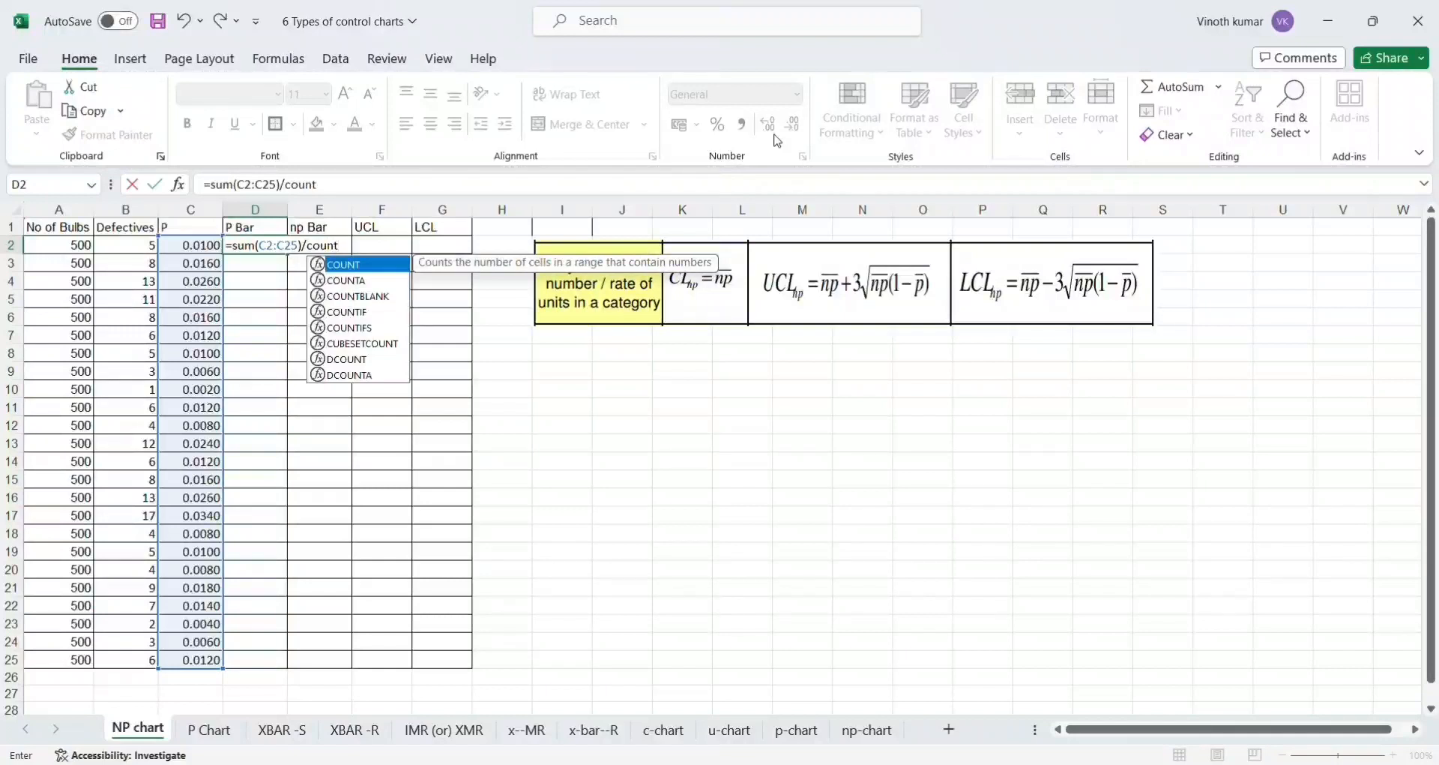
{"action": "type", "text": "("}
{"action": "key", "text": "Left"}
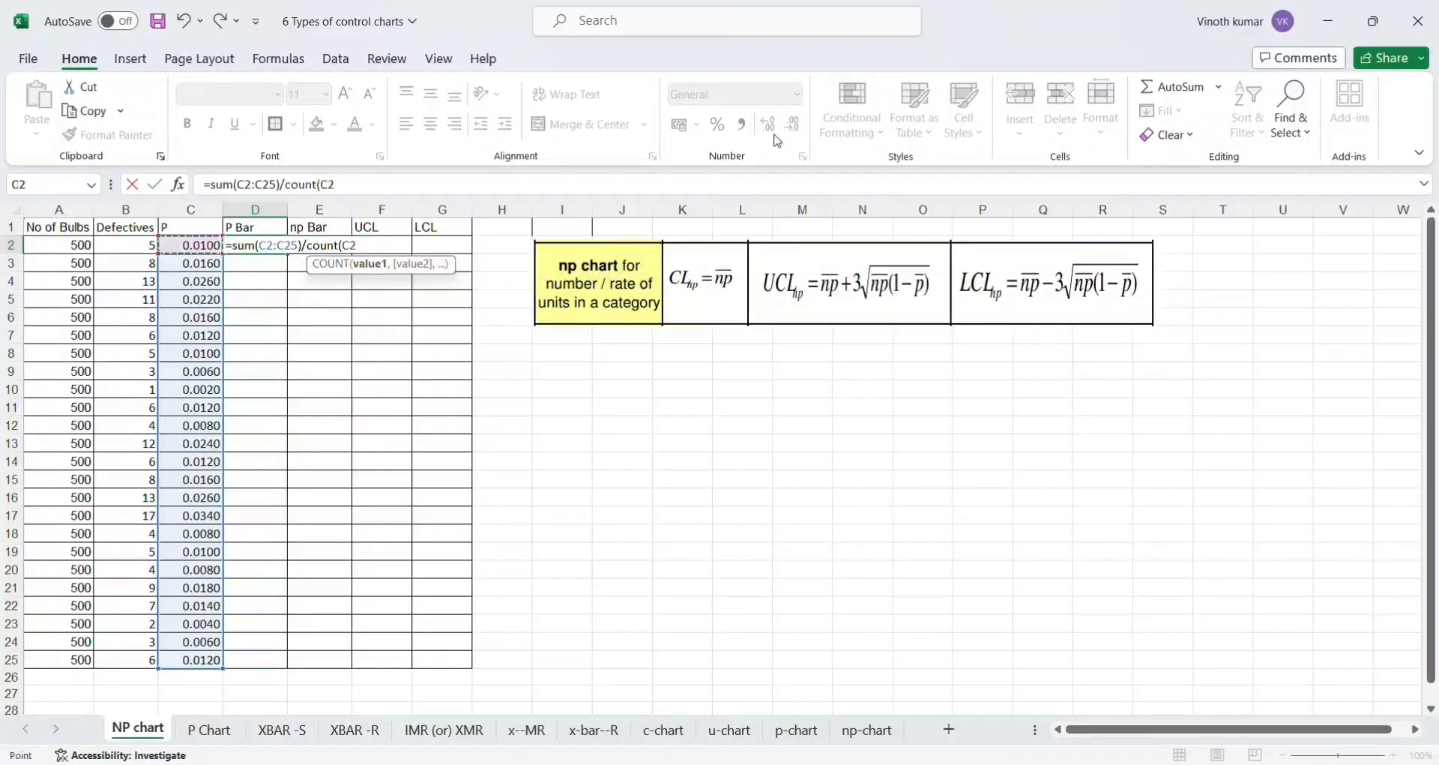
{"action": "key", "text": "ctrl+shift+Down"}
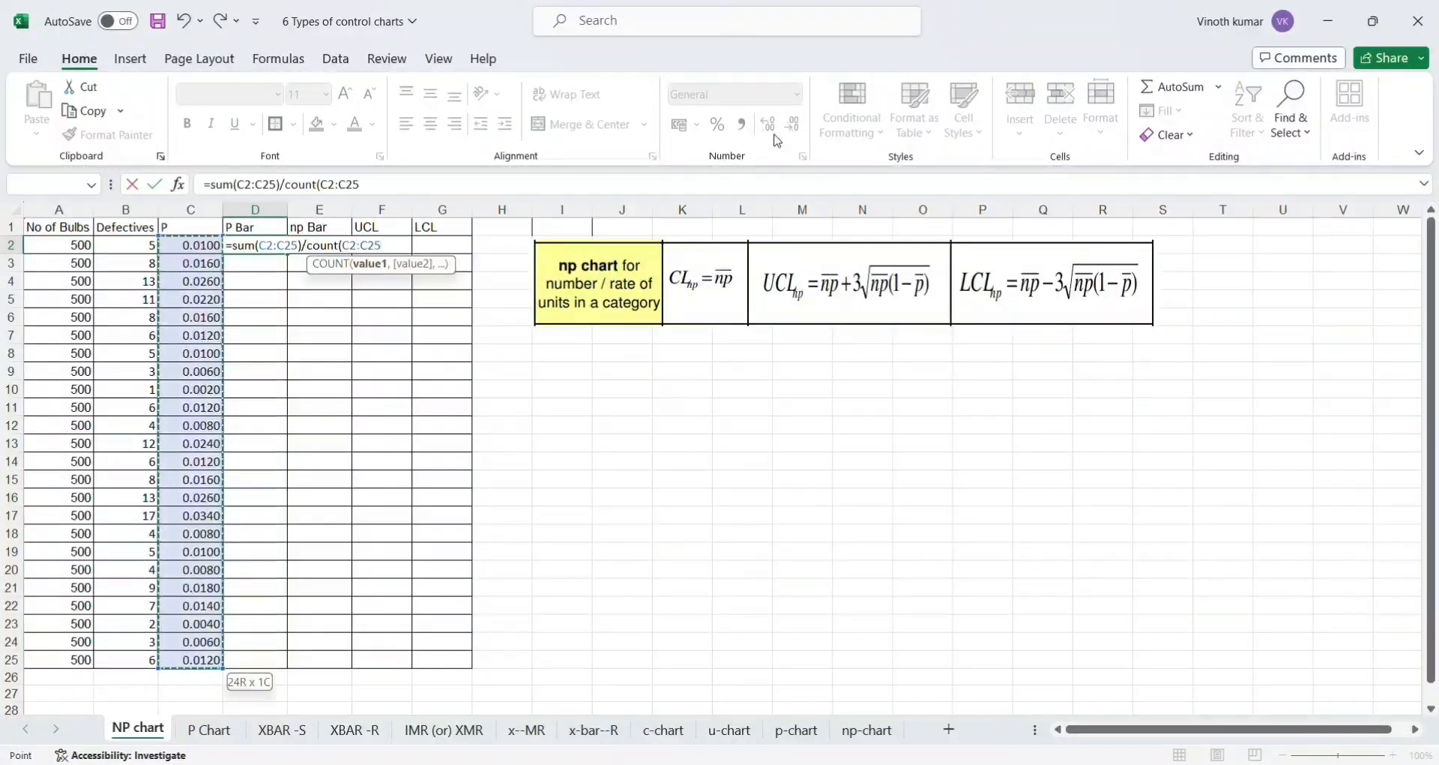
{"action": "type", "text": ")"}
{"action": "key", "text": "ctrl+Return"}
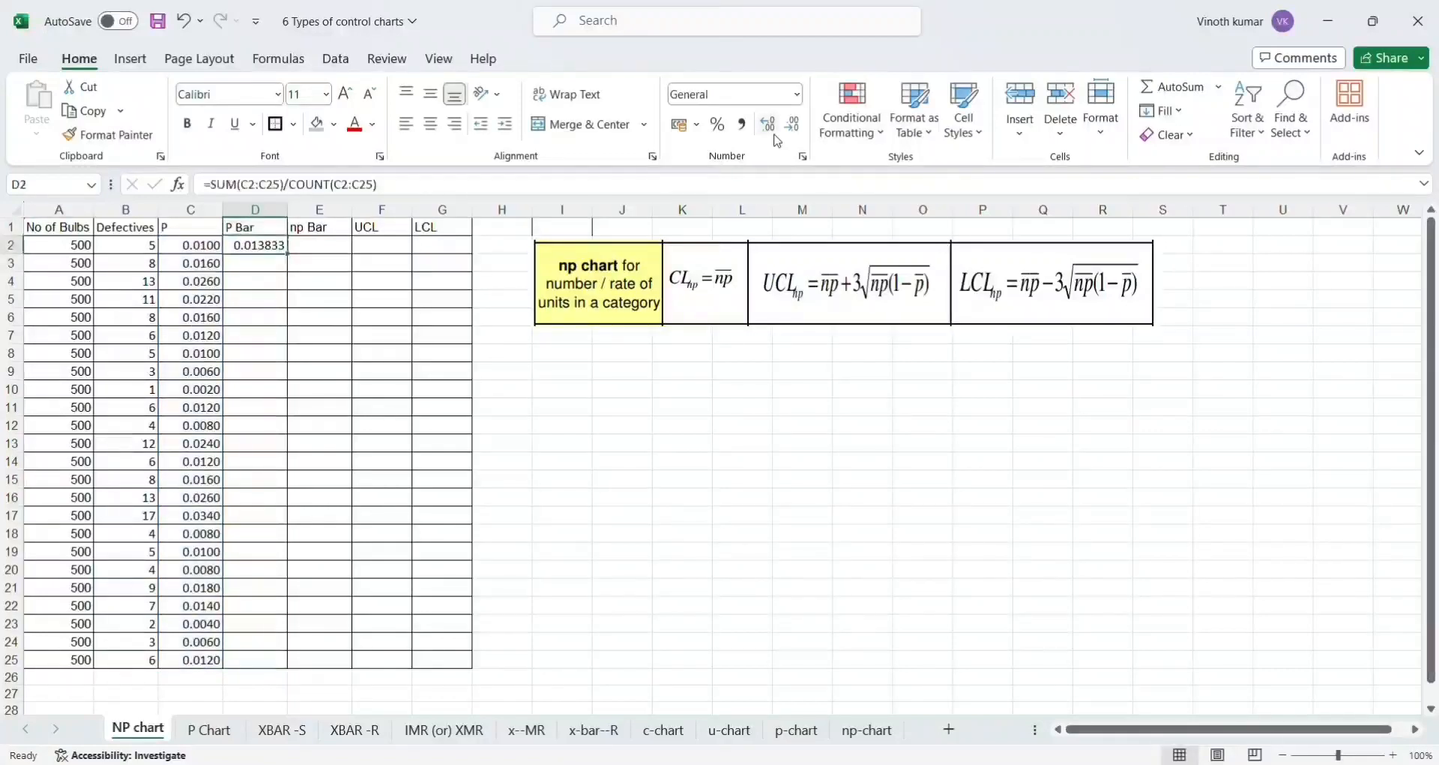
Step: Enter the formula =D2 in cell D3 to repeat the P Bar value
{"action": "key", "text": "Down"}
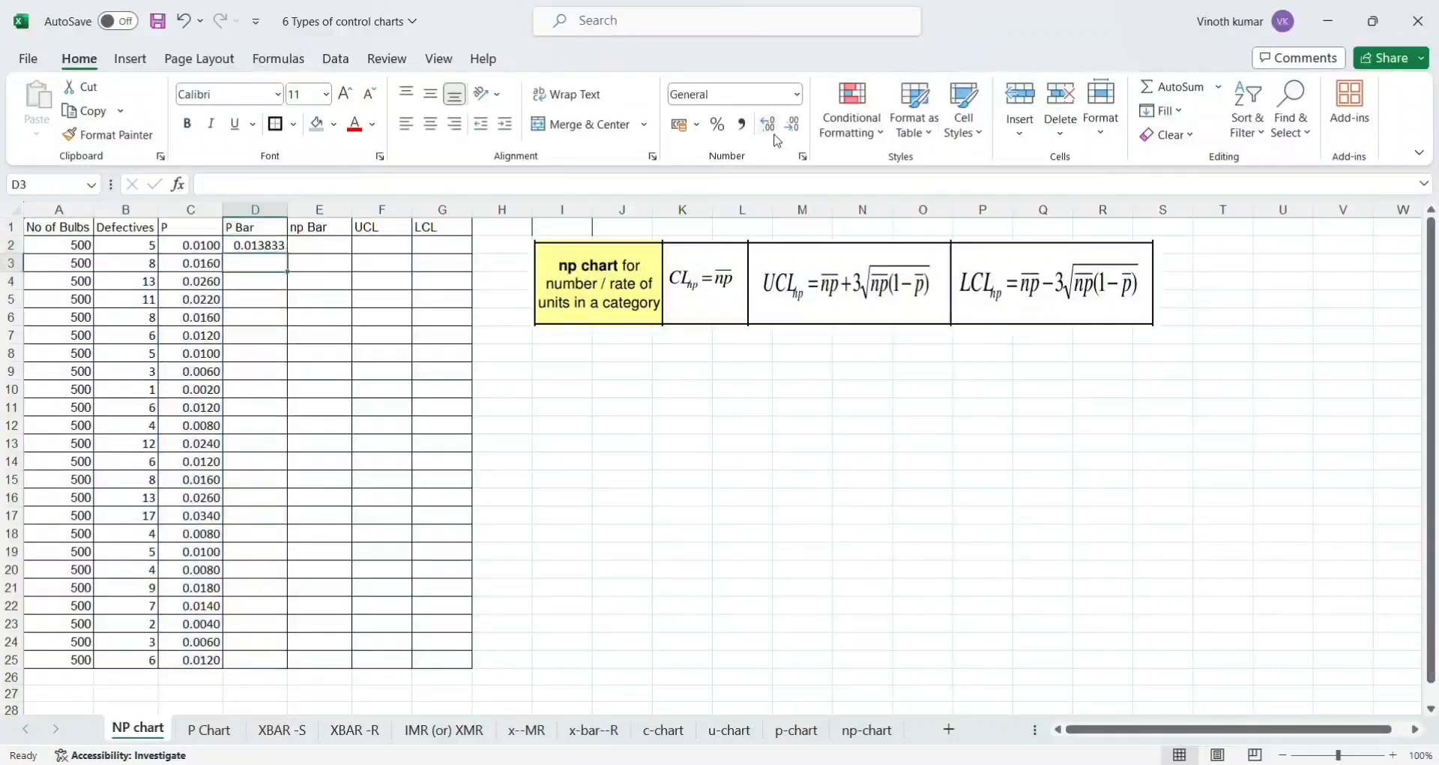
{"action": "type", "text": "=D2"}
{"action": "key", "text": "Return"}
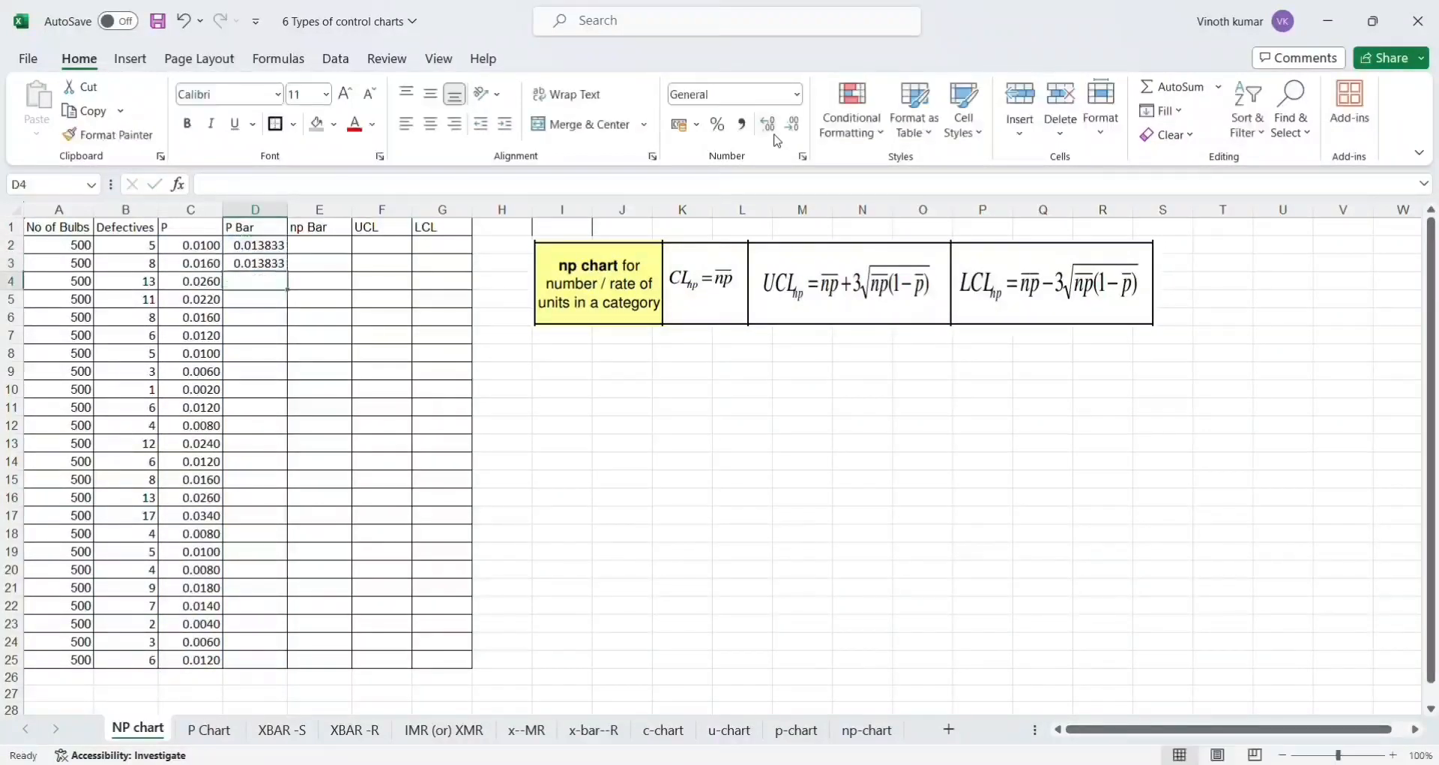
Step: Copy the P Bar reference from D3 down the column through row 25
{"action": "key", "text": "Up"}
{"action": "key", "text": "ctrl+c"}
{"action": "key", "text": "Left"}
{"action": "key", "text": "ctrl+Down"}
{"action": "key", "text": "Right"}
{"action": "key", "text": "ctrl+shift+Up"}
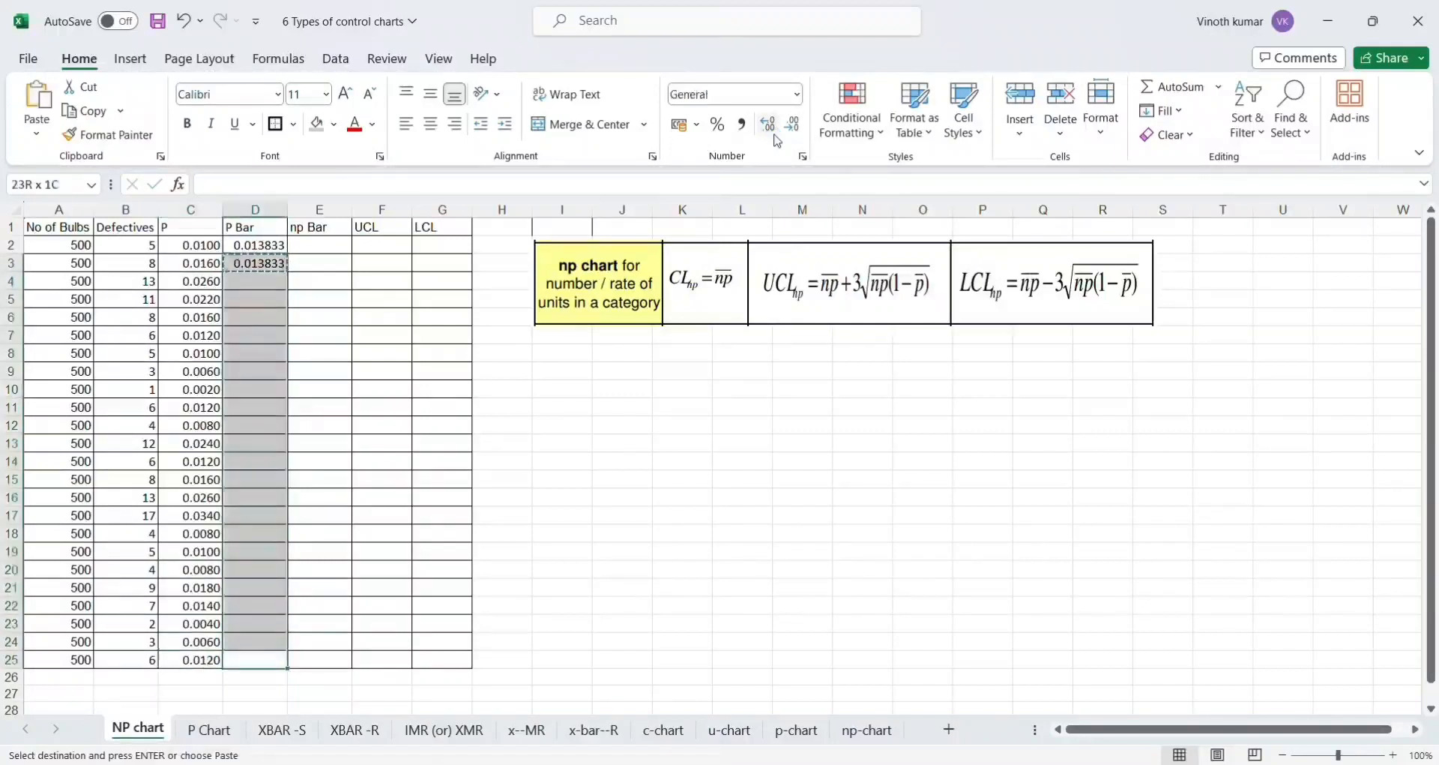
{"action": "key", "text": "ctrl+v"}
{"action": "key", "text": "Up"}
{"action": "key", "text": "Escape"}
Step: Calculate np Bar in cell E2 with the formula =SUM(B2:B25)/COUNT(B2:B25)
{"action": "key", "text": "Up"}
{"action": "key", "text": "Right"}
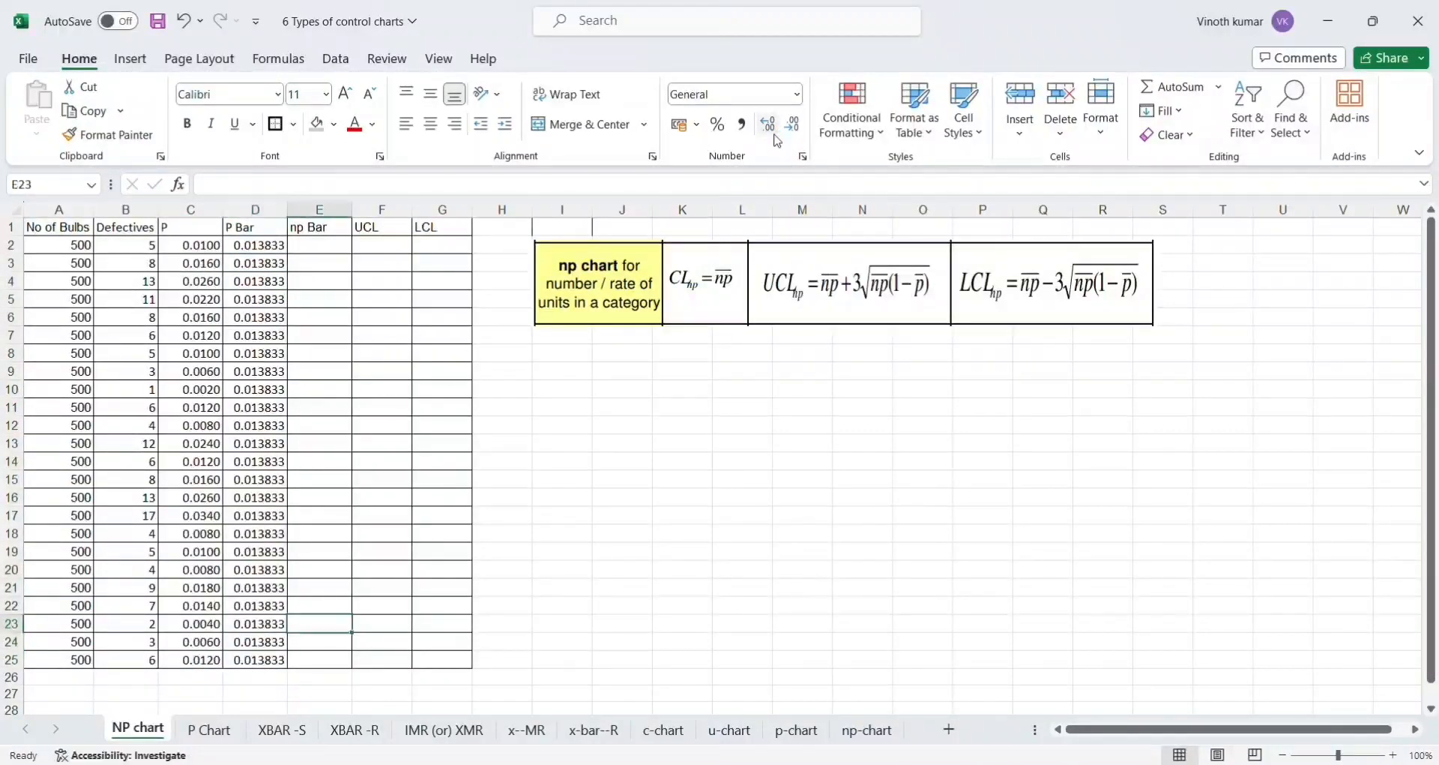
{"action": "key", "text": "ctrl+Up"}
{"action": "key", "text": "Down"}
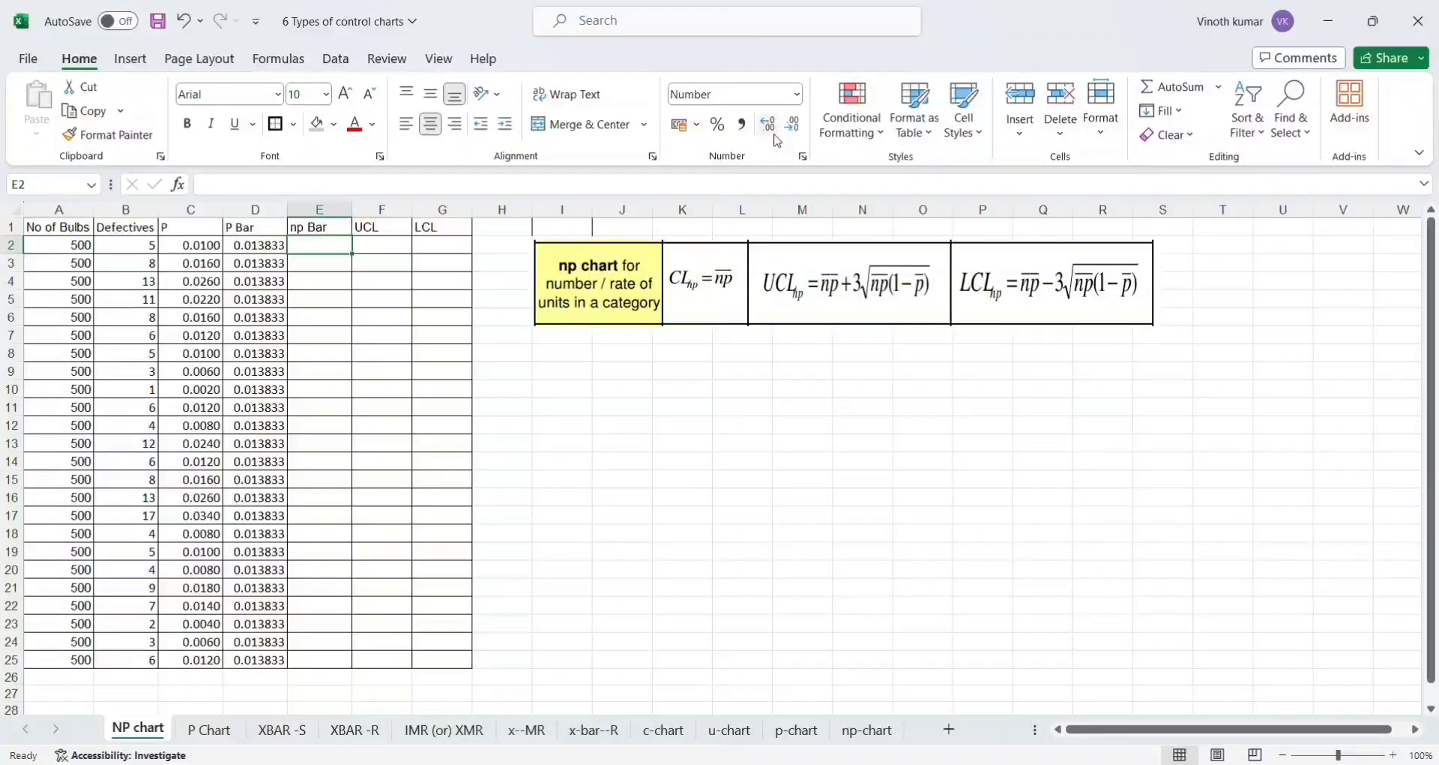
{"action": "type", "text": "-"}
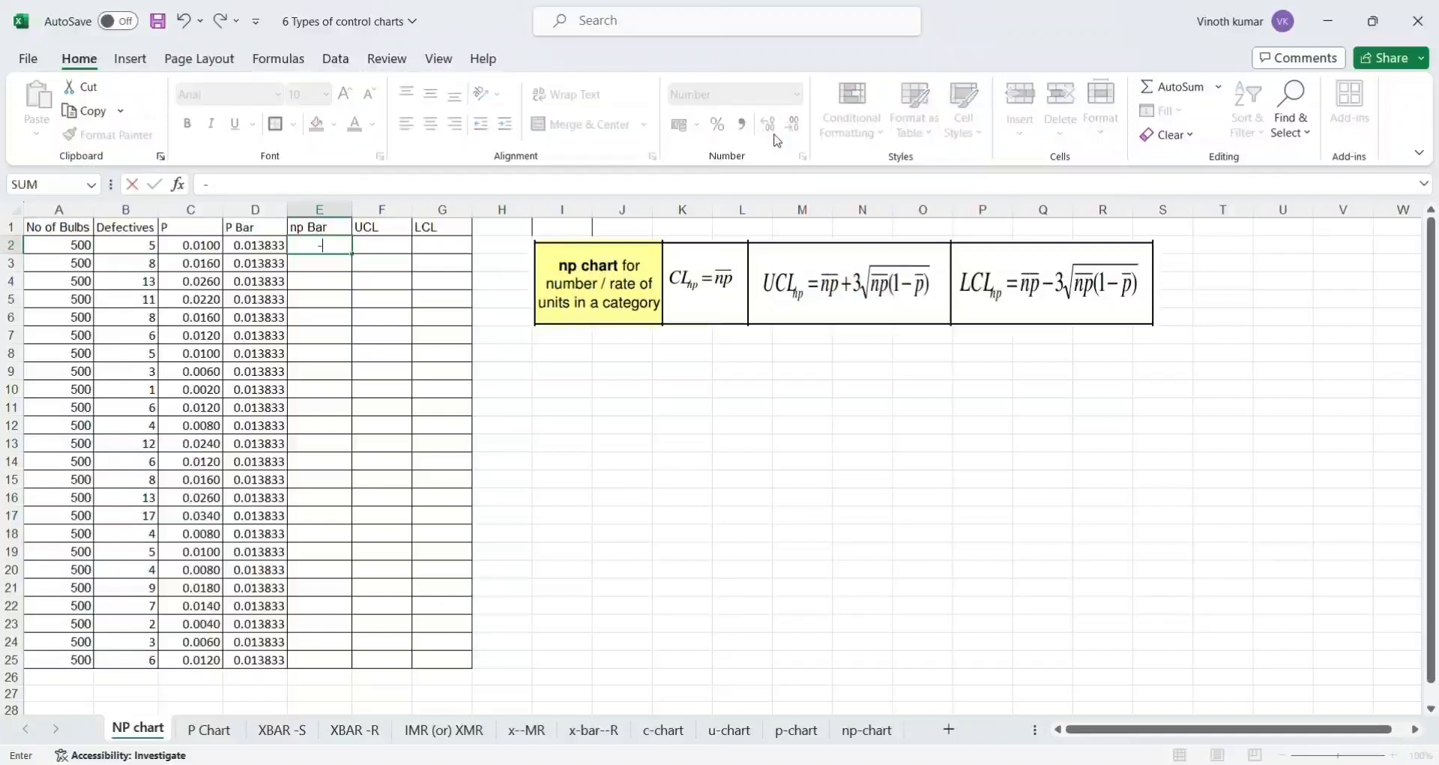
{"action": "key", "text": "BackSpace"}
{"action": "type", "text": "=sum("}
{"action": "key", "text": "Left"}
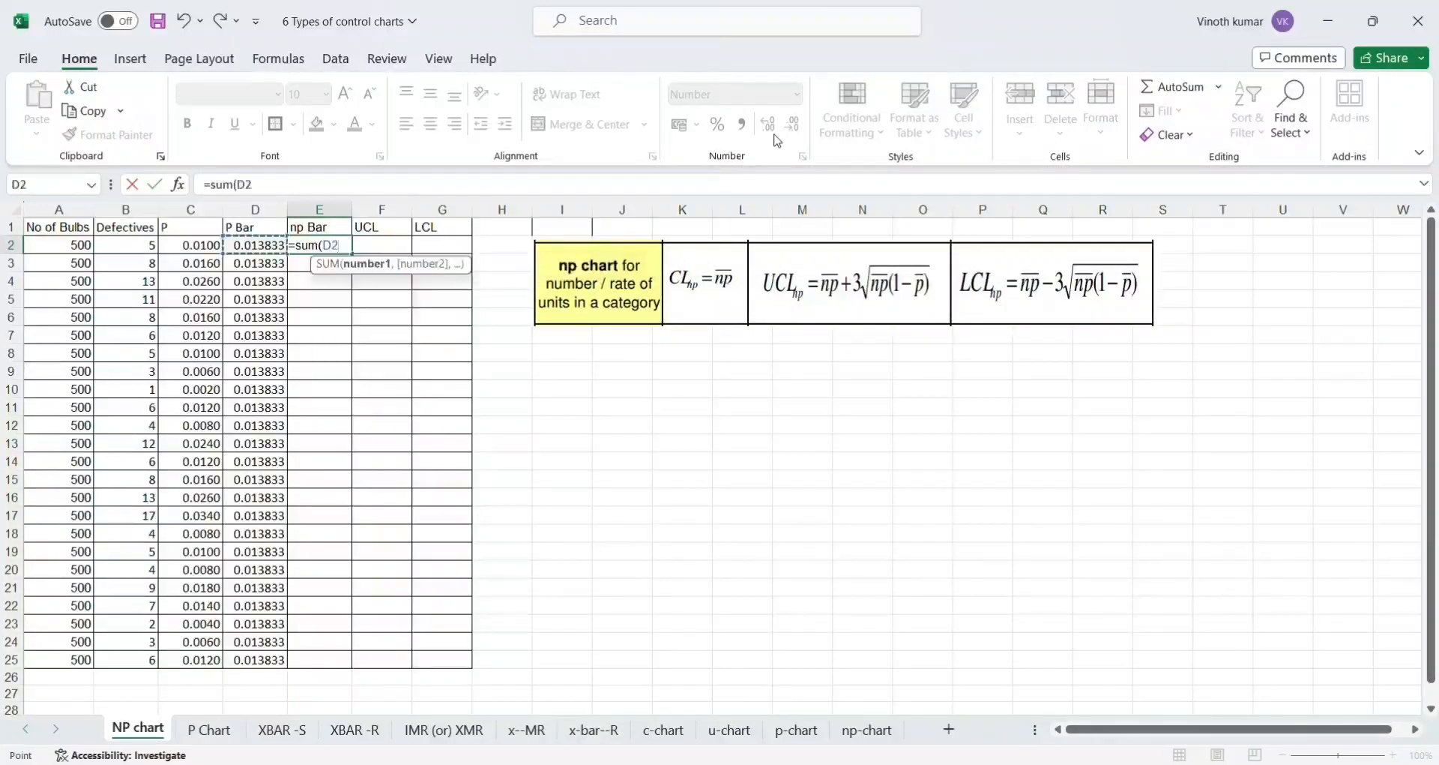
{"action": "key", "text": "Left"}
{"action": "key", "text": "Left"}
{"action": "key", "text": "ctrl+shift+Down"}
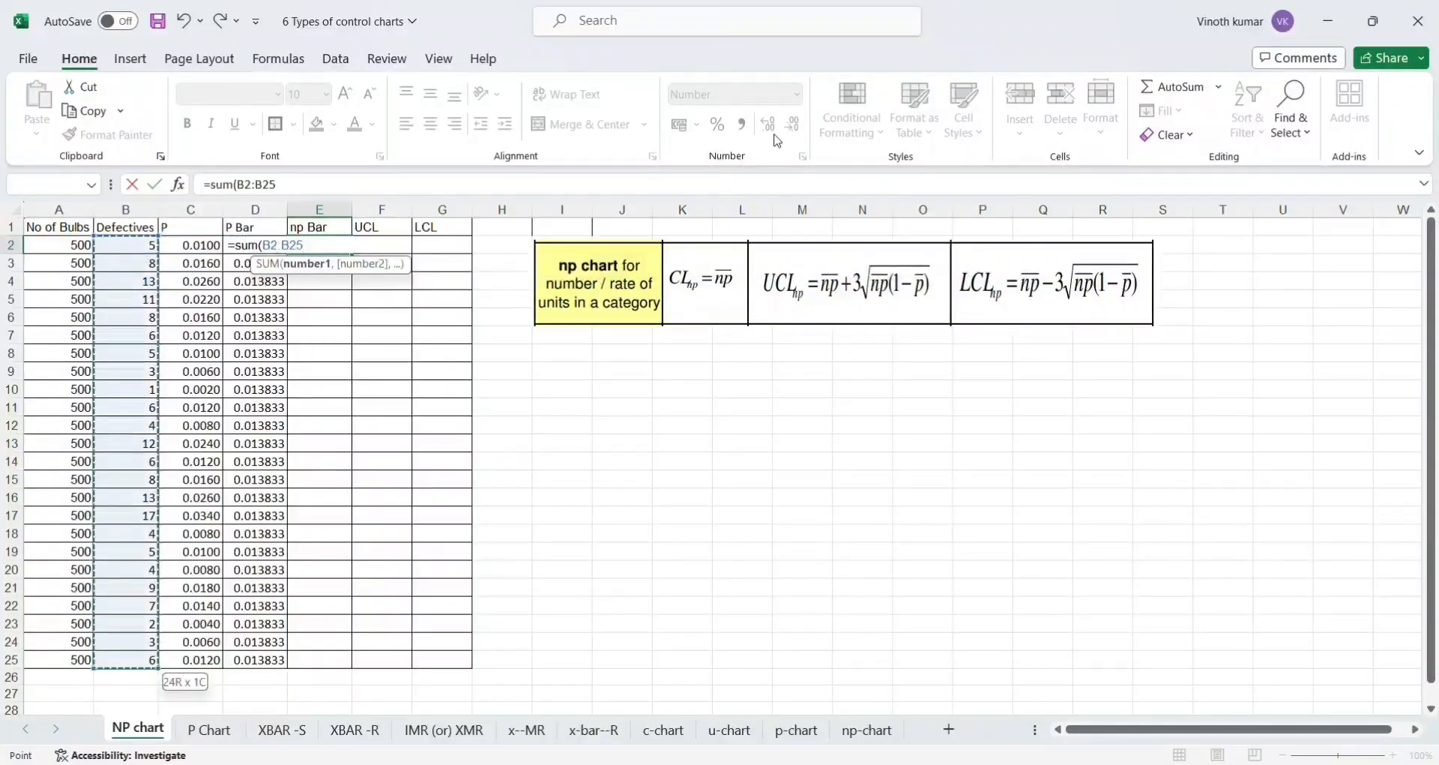
{"action": "type", "text": ")/"}
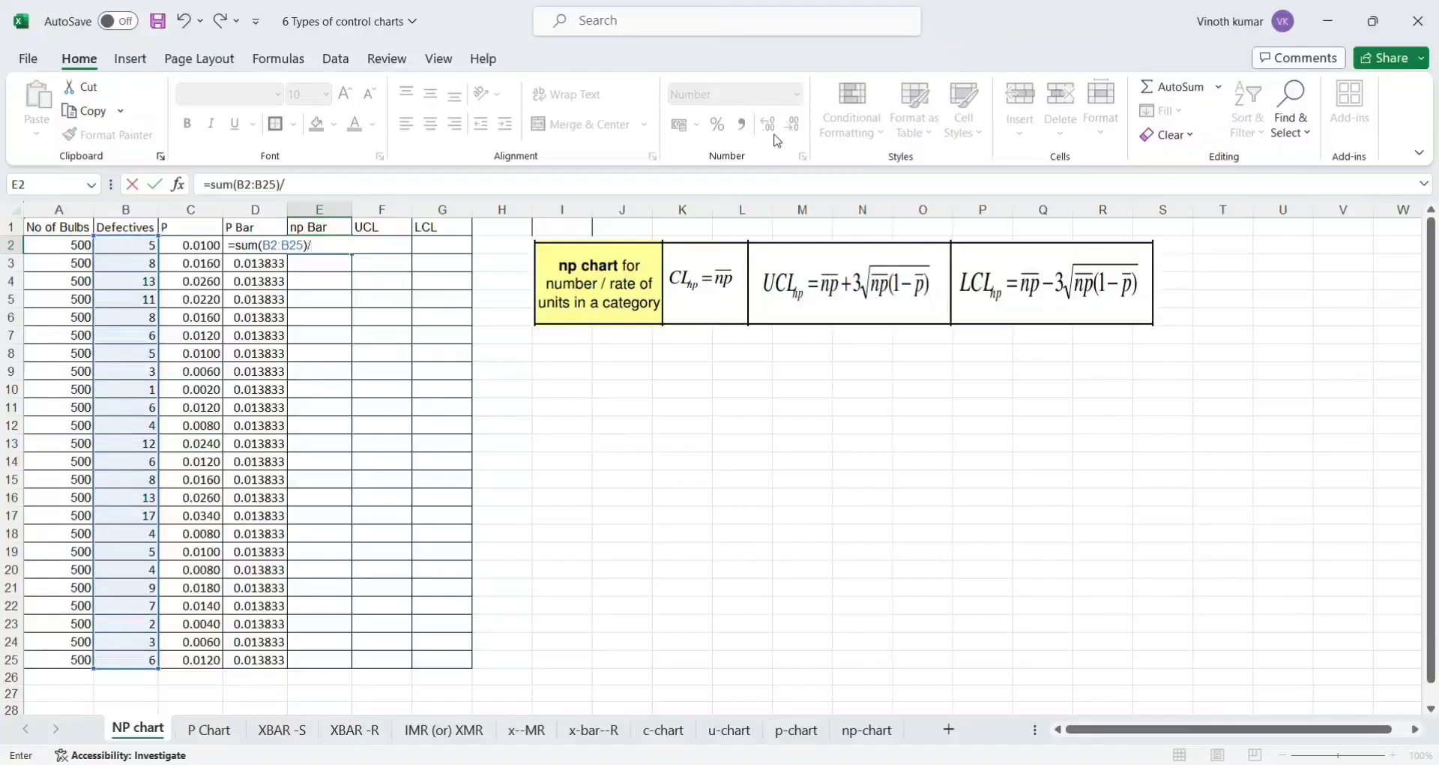
{"action": "type", "text": "count"}
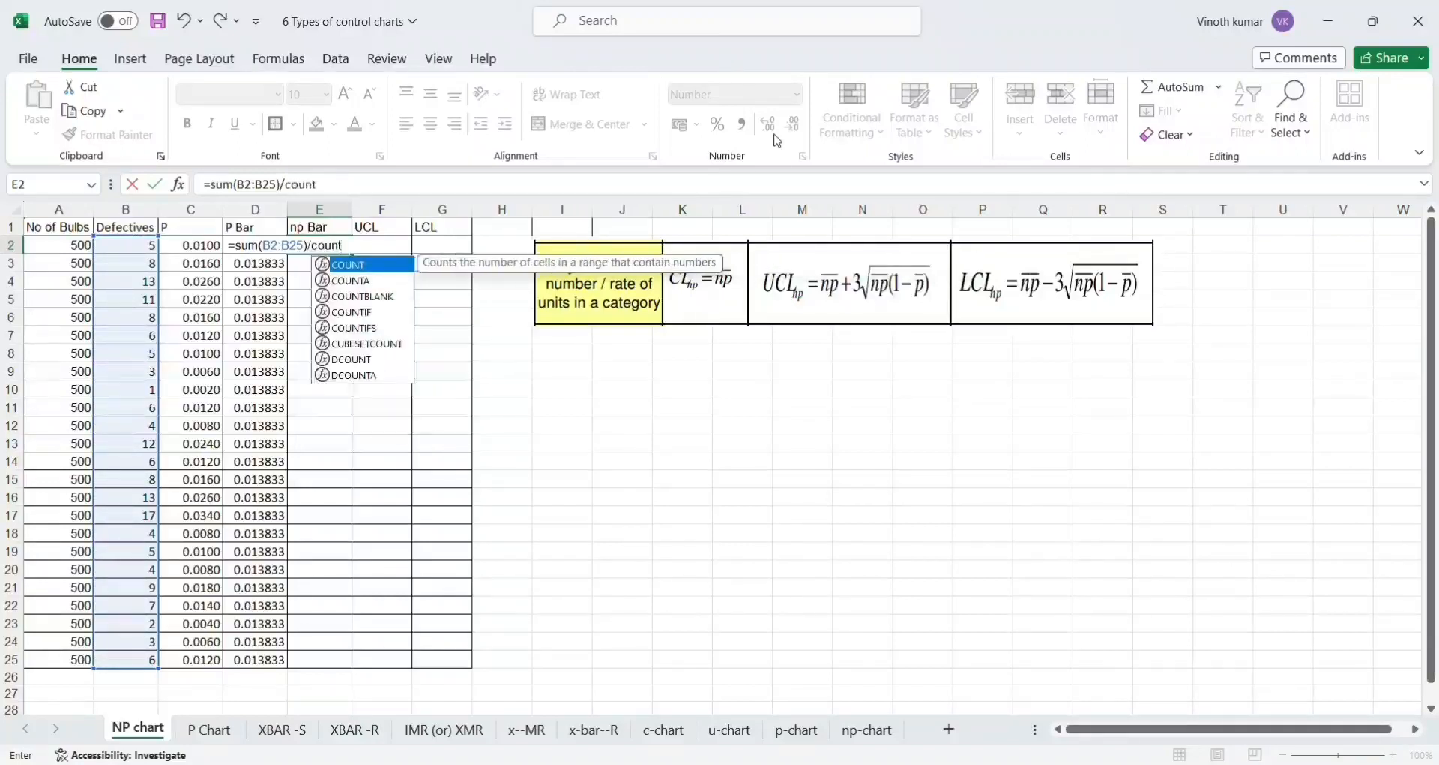
{"action": "type", "text": "("}
{"action": "key", "text": "Left"}
{"action": "key", "text": "Left"}
{"action": "key", "text": "Left"}
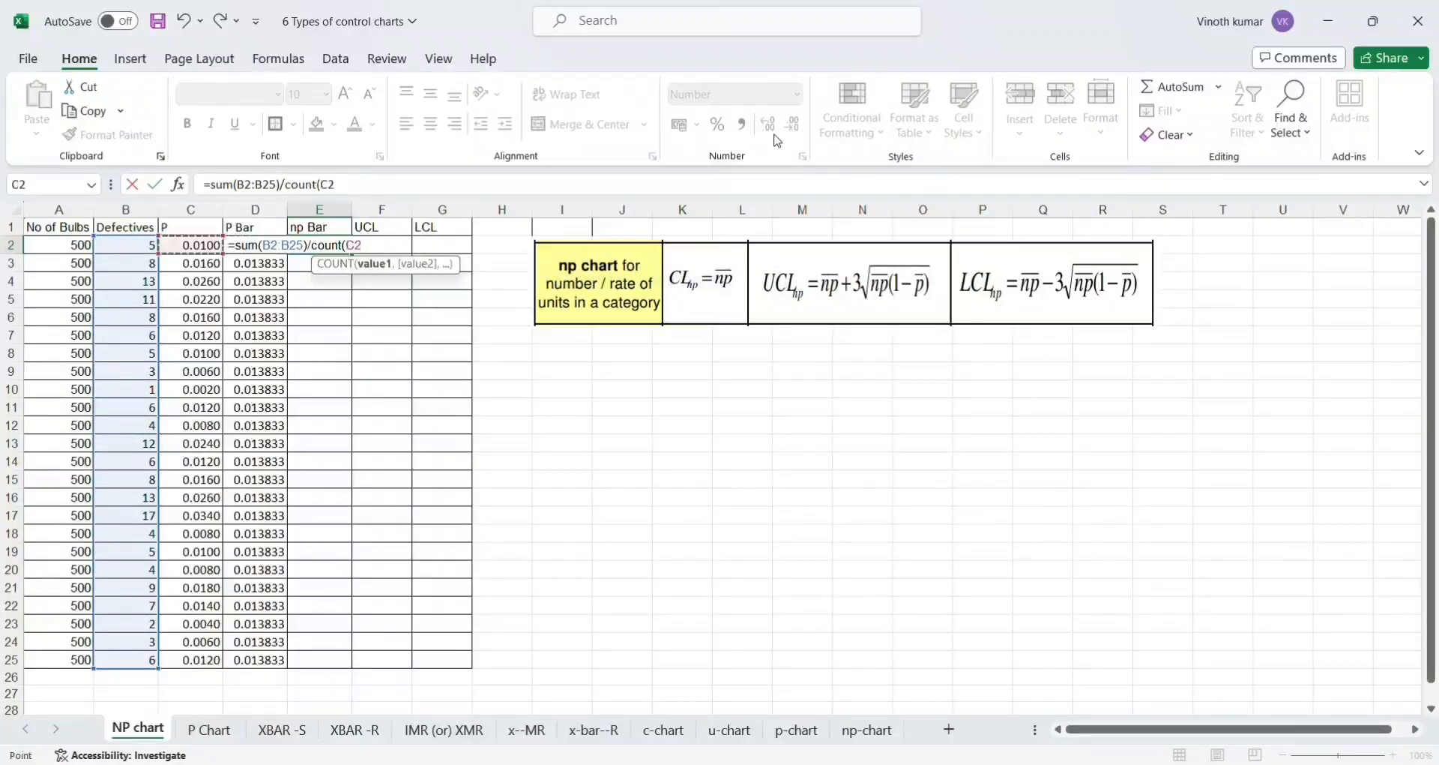
{"action": "key", "text": "ctrl+shift+Down"}
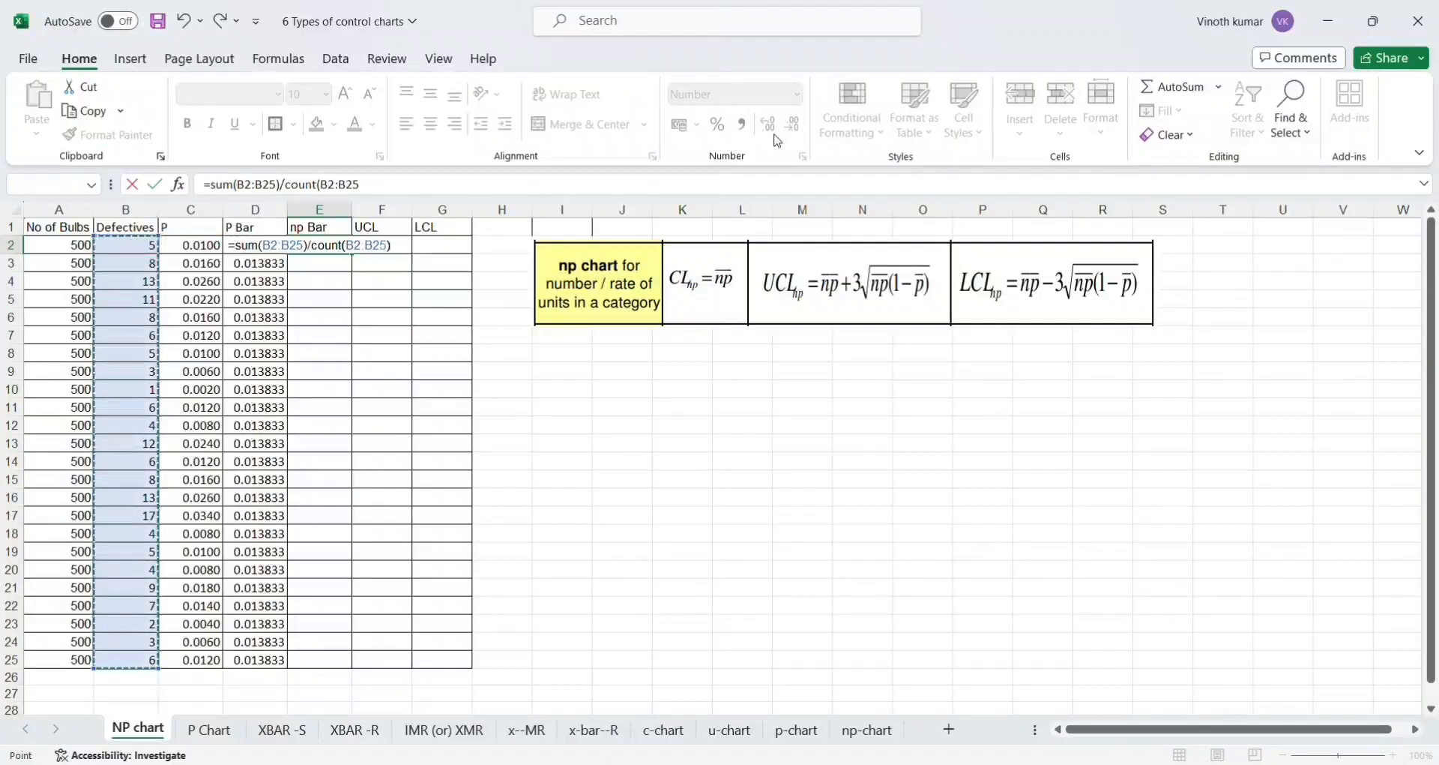
{"action": "key", "text": "Return"}
{"action": "key", "text": "Up"}
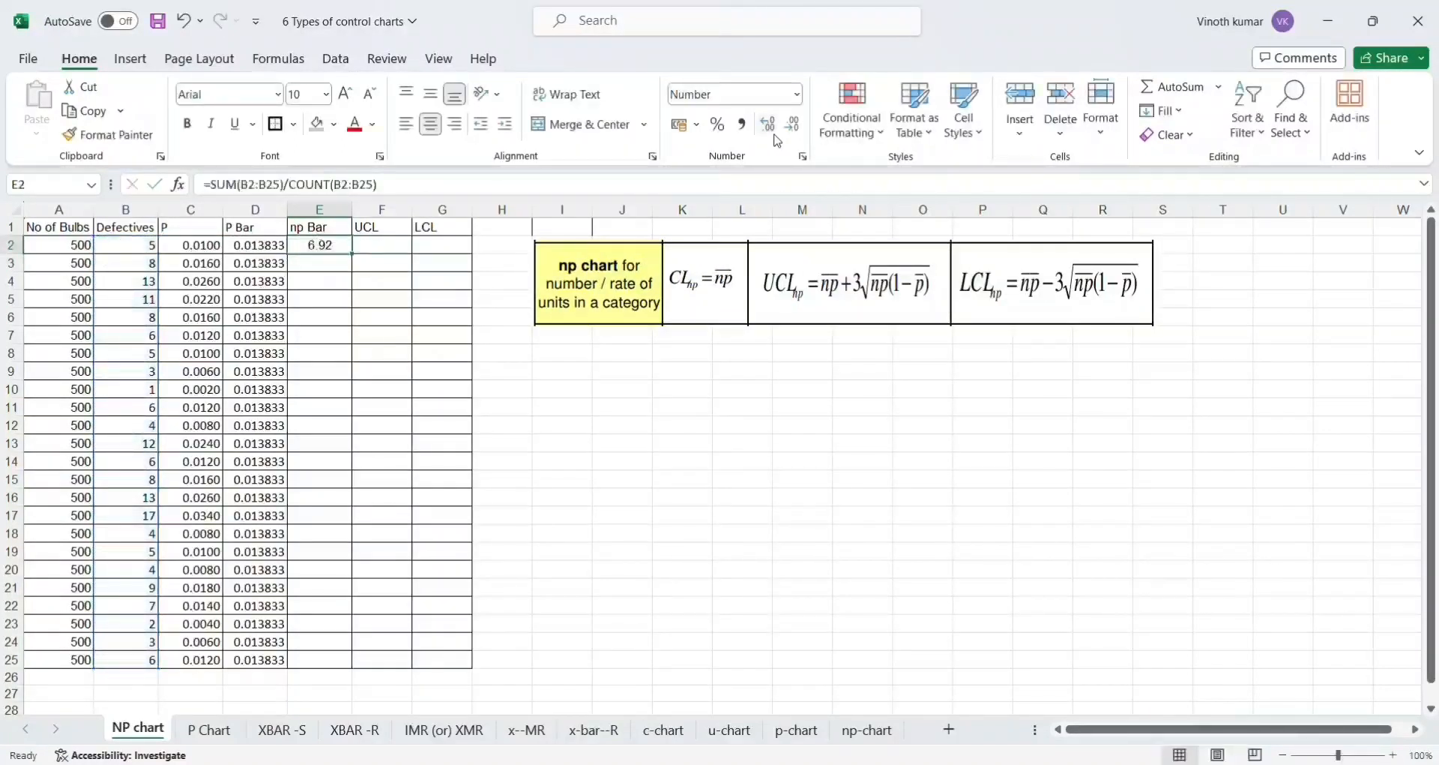
Step: Enter the formula =E2 in cell E3 to repeat the np Bar value
{"action": "key", "text": "Down"}
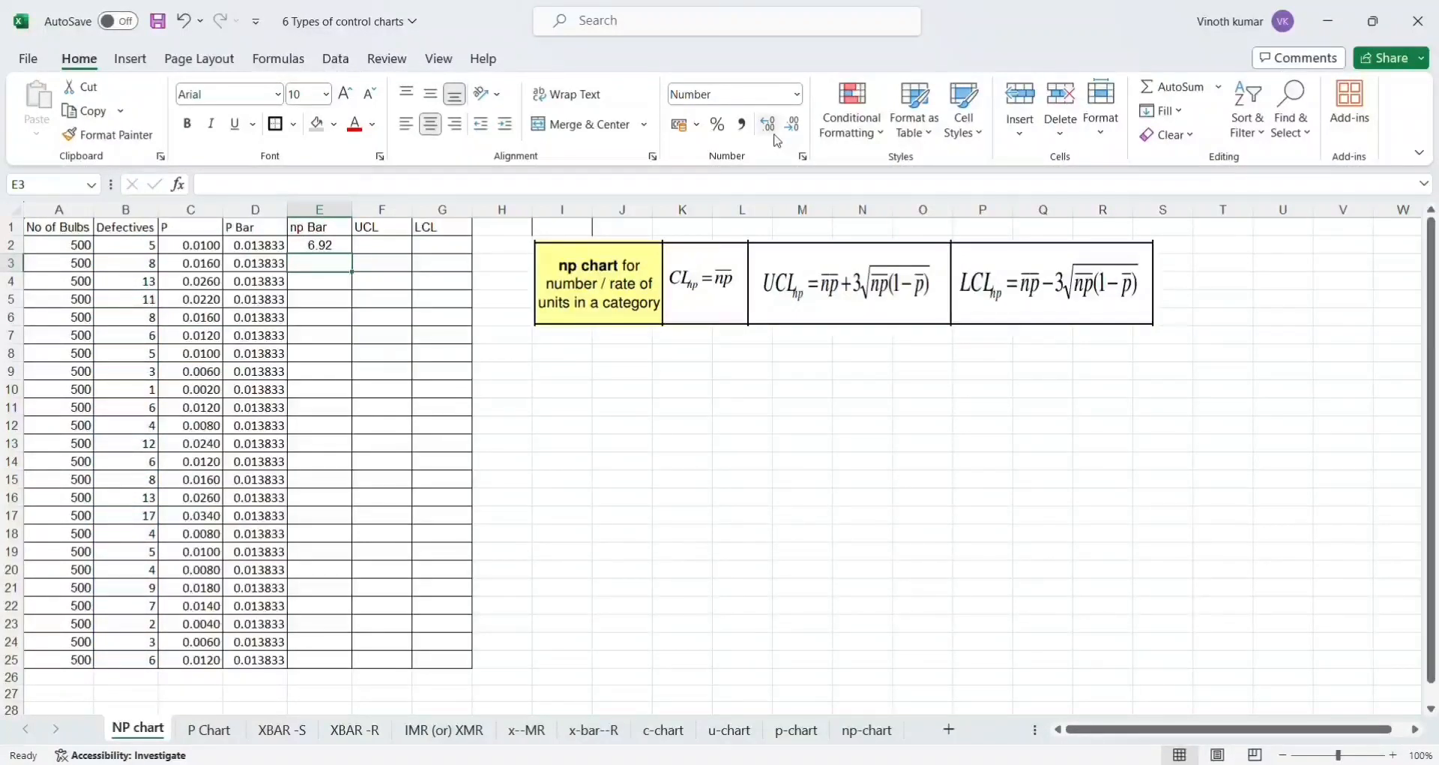
{"action": "type", "text": "="}
{"action": "key", "text": "Up"}
{"action": "key", "text": "Return"}
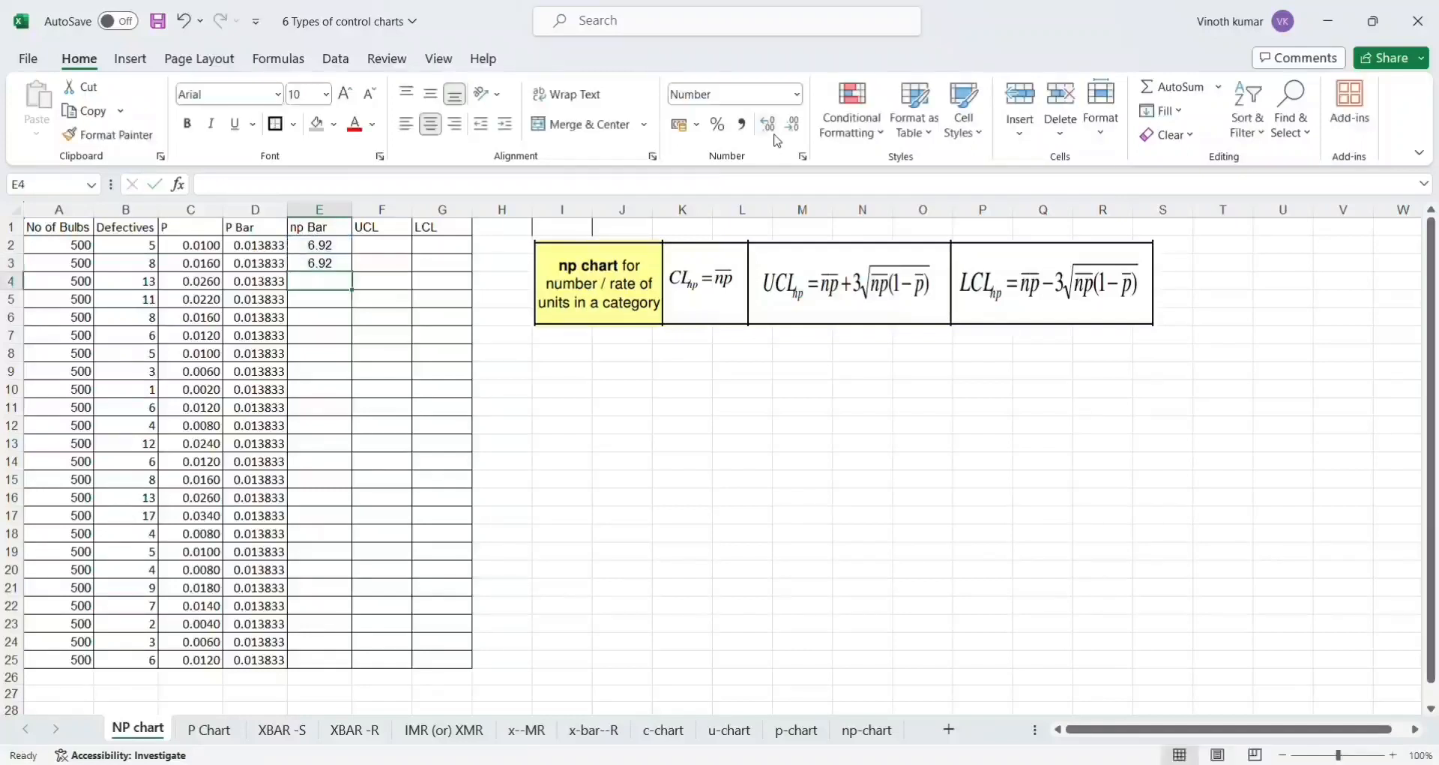
Step: Copy the np Bar reference from E3 down the column through row 25 and return to the column header
{"action": "key", "text": "Up"}
{"action": "key", "text": "ctrl+c"}
{"action": "key", "text": "Left"}
{"action": "key", "text": "ctrl+Down"}
{"action": "key", "text": "Right"}
{"action": "key", "text": "ctrl+shift+Up"}
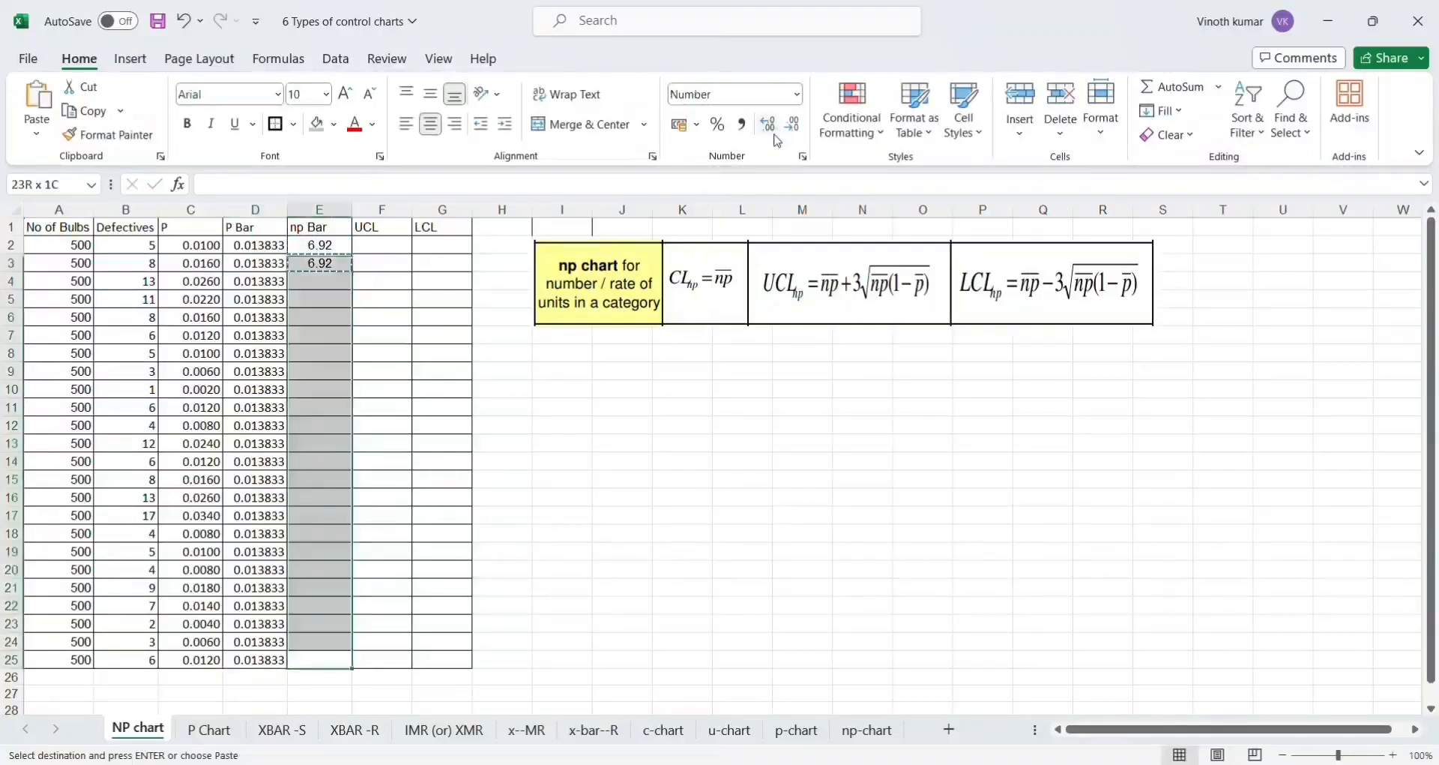
{"action": "key", "text": "ctrl+v"}
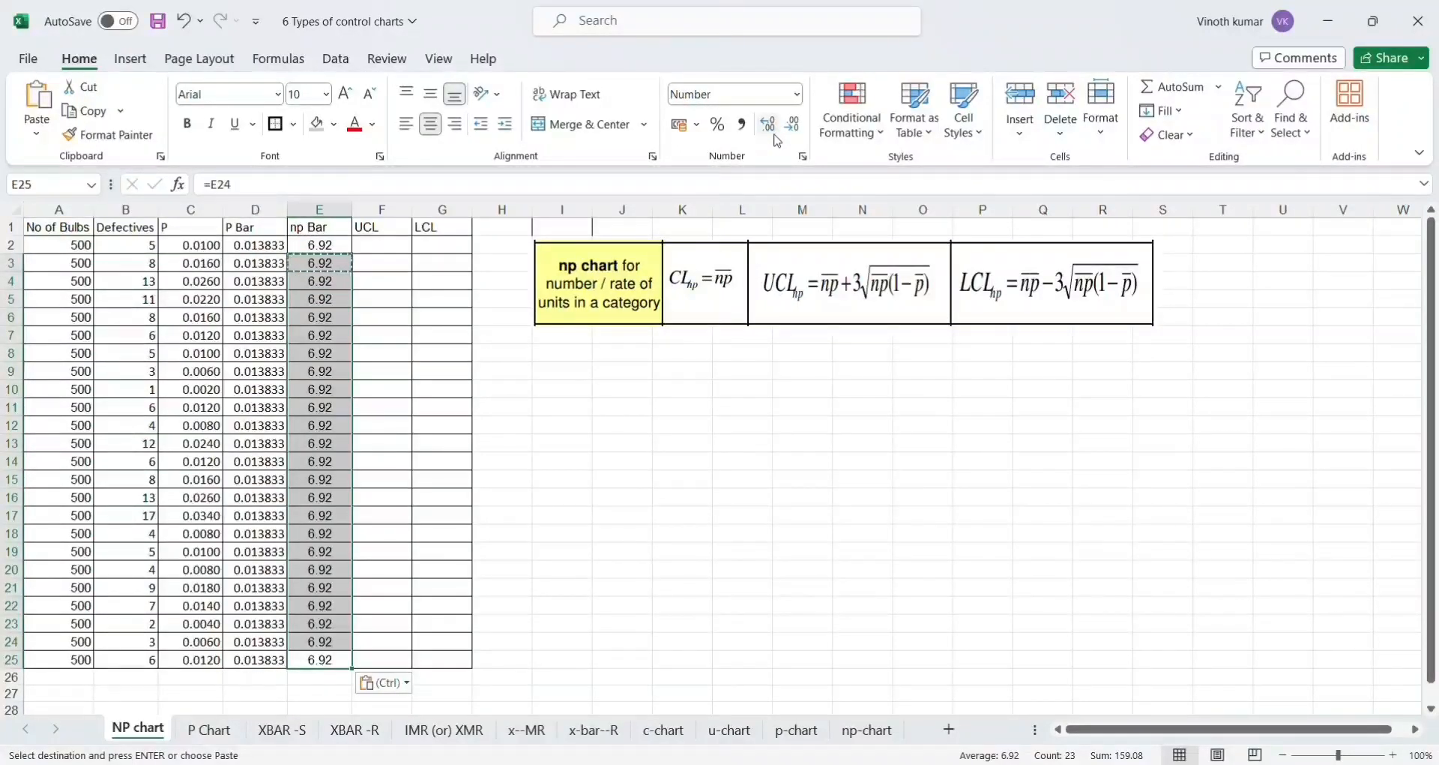
{"action": "key", "text": "Left"}
{"action": "key", "text": "Right"}
{"action": "key", "text": "Right"}
{"action": "key", "text": "Up"}
{"action": "key", "text": "Left"}
{"action": "key", "text": "ctrl+Up"}
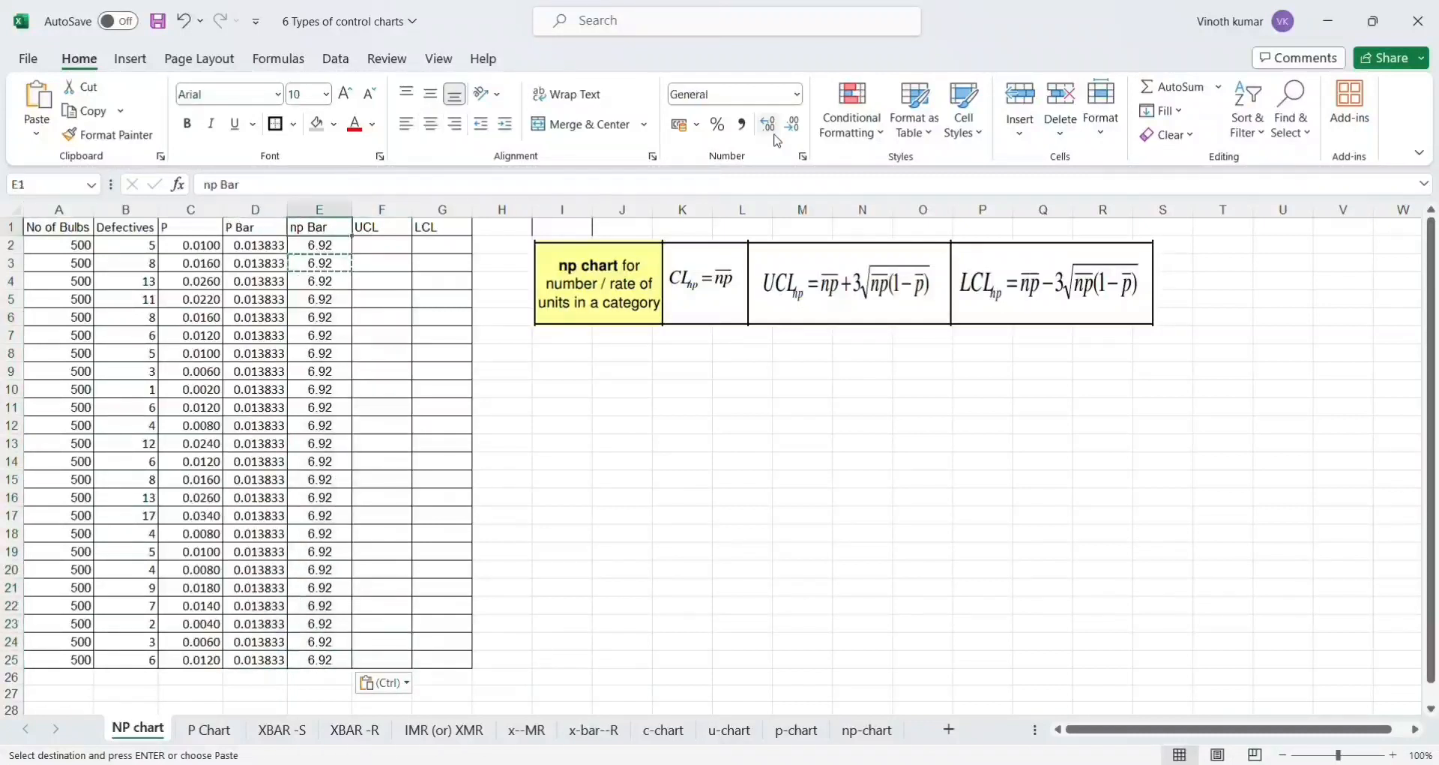
Step: Calculate the UCL in cell F2 with the formula =E2+3*SQRT(E2*(1-D2))
{"action": "key", "text": "Down"}
{"action": "key", "text": "Right"}
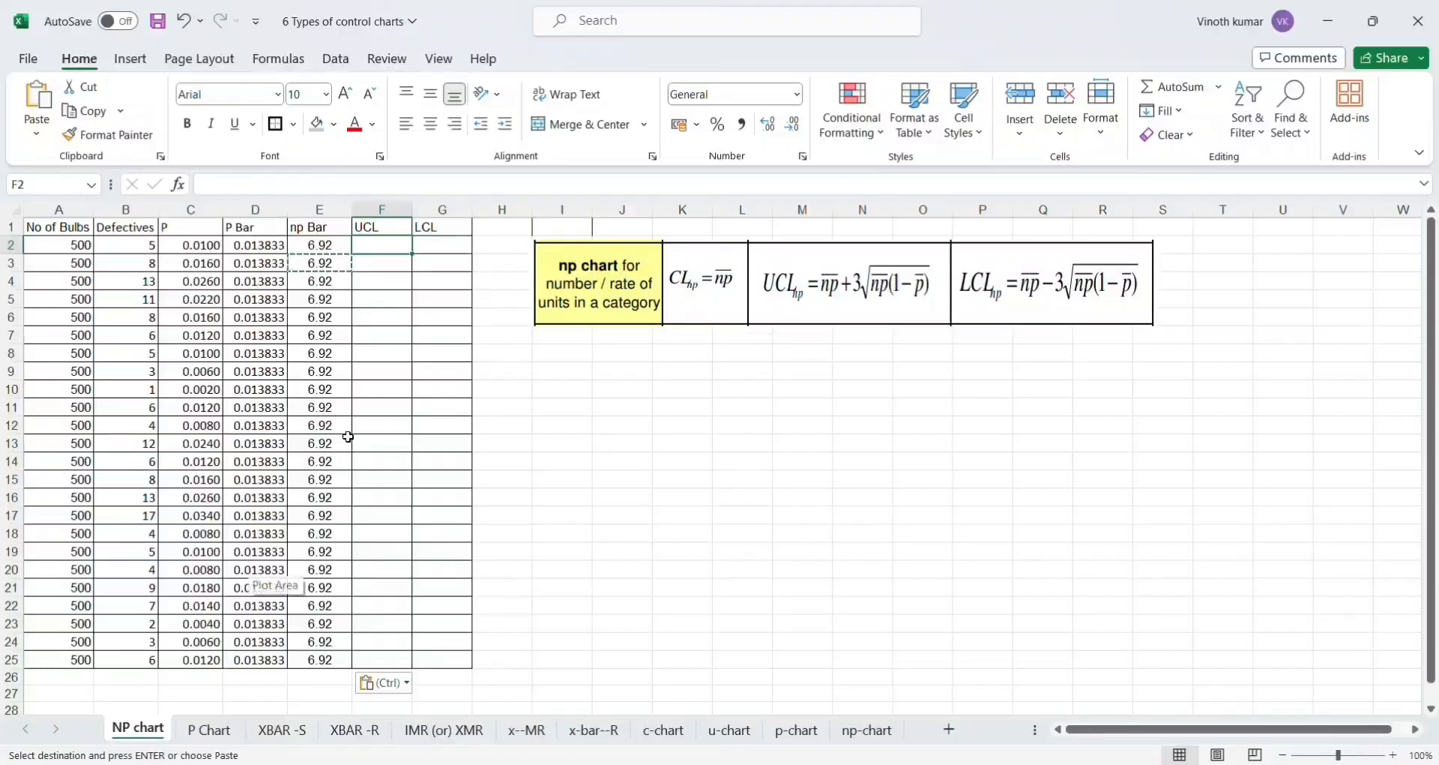
{"action": "type", "text": "="}
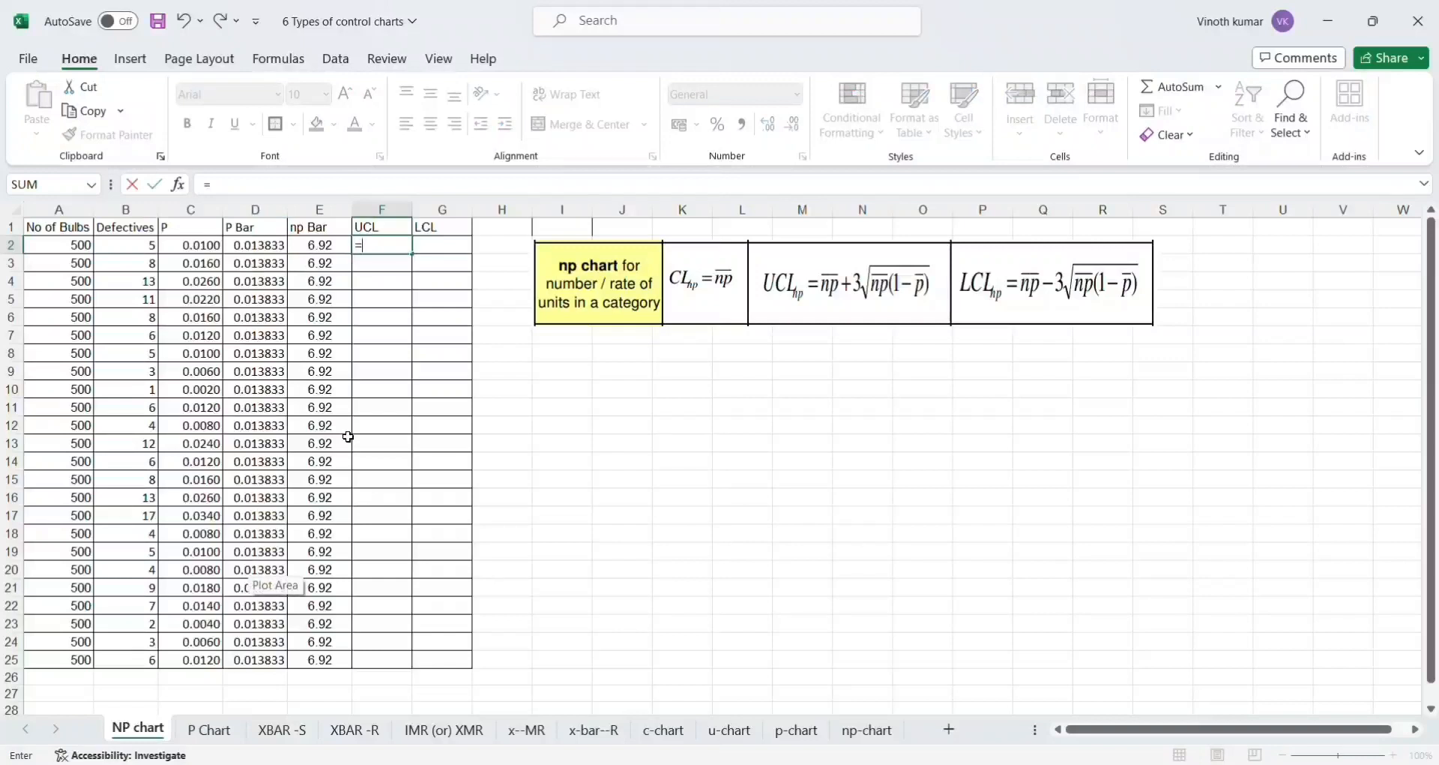
{"action": "key", "text": "Left"}
{"action": "type", "text": "+"}
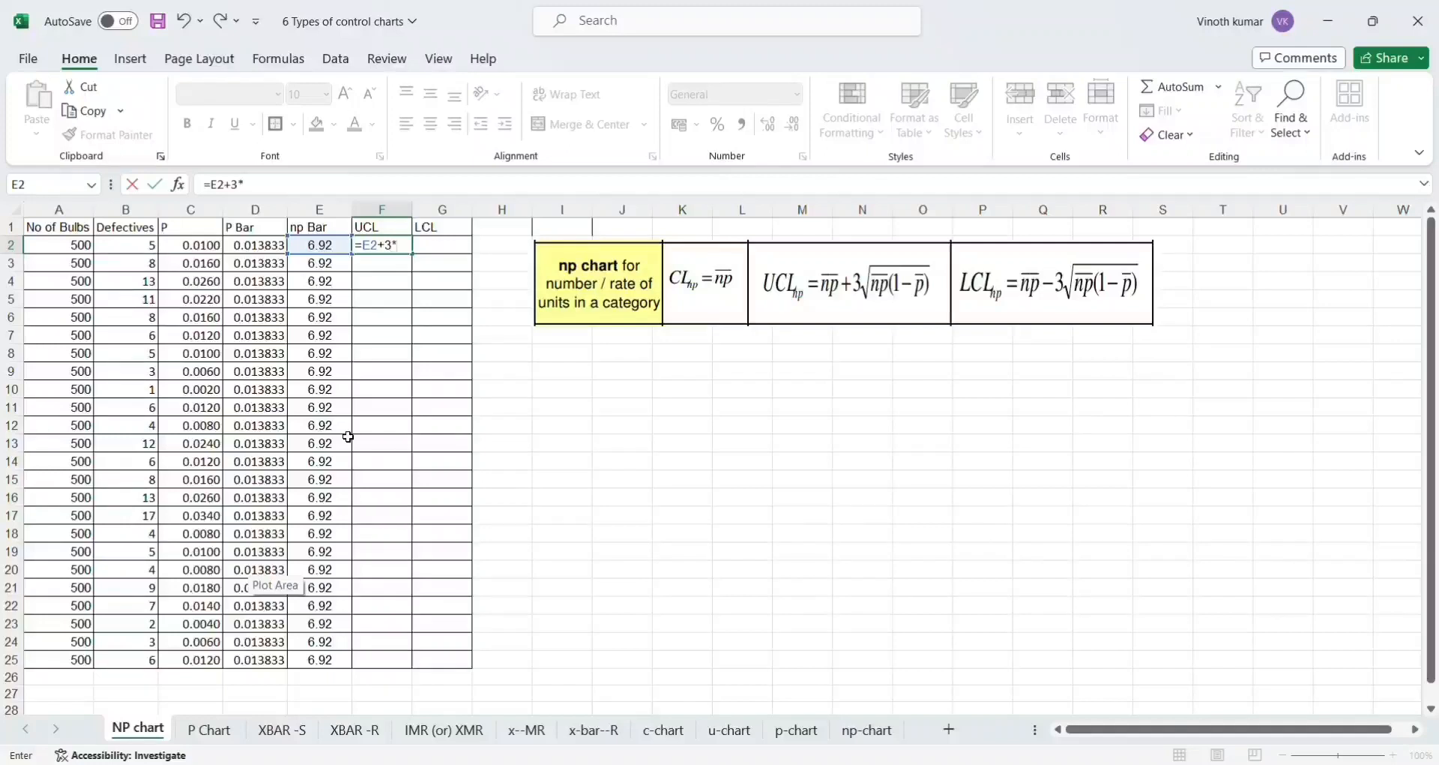
{"action": "type", "text": "3*sqrt"}
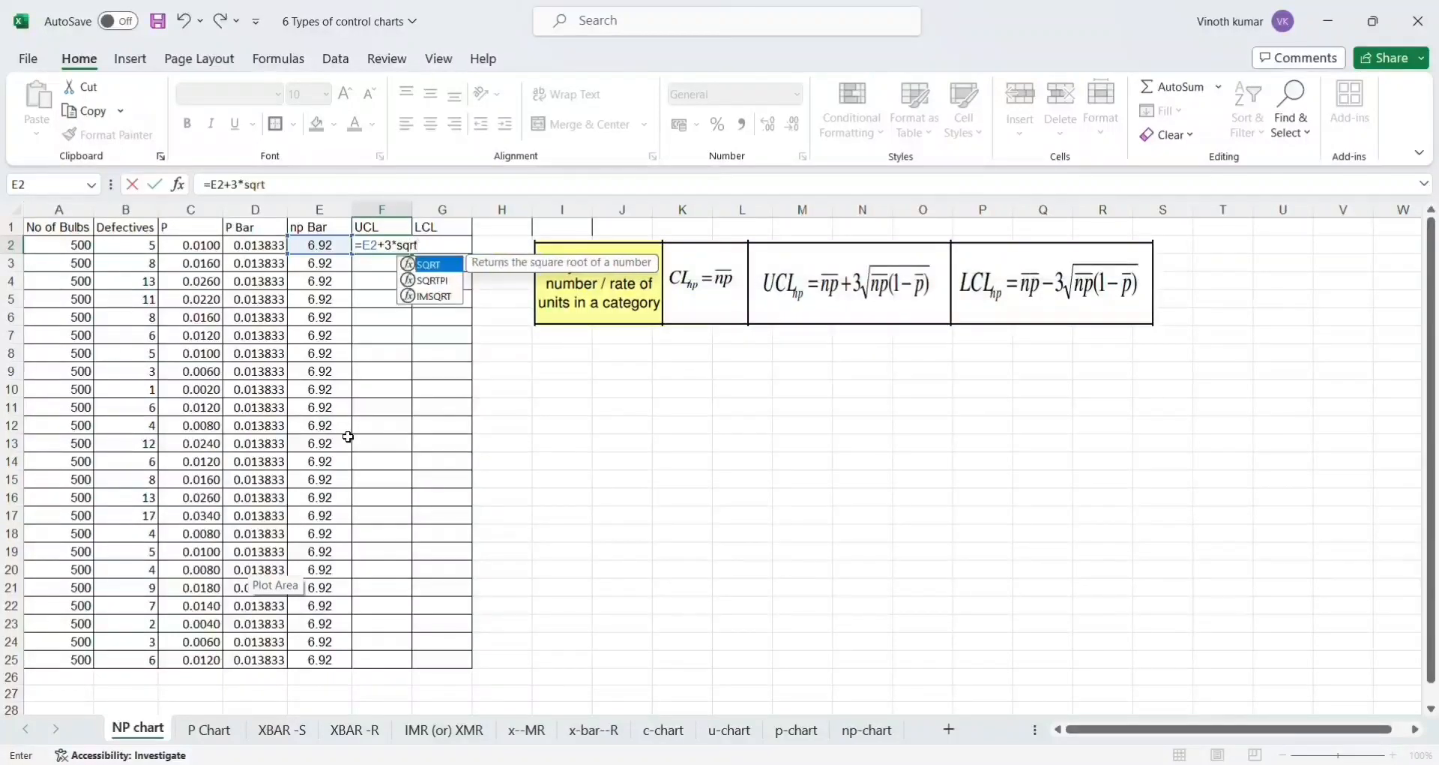
{"action": "type", "text": "("}
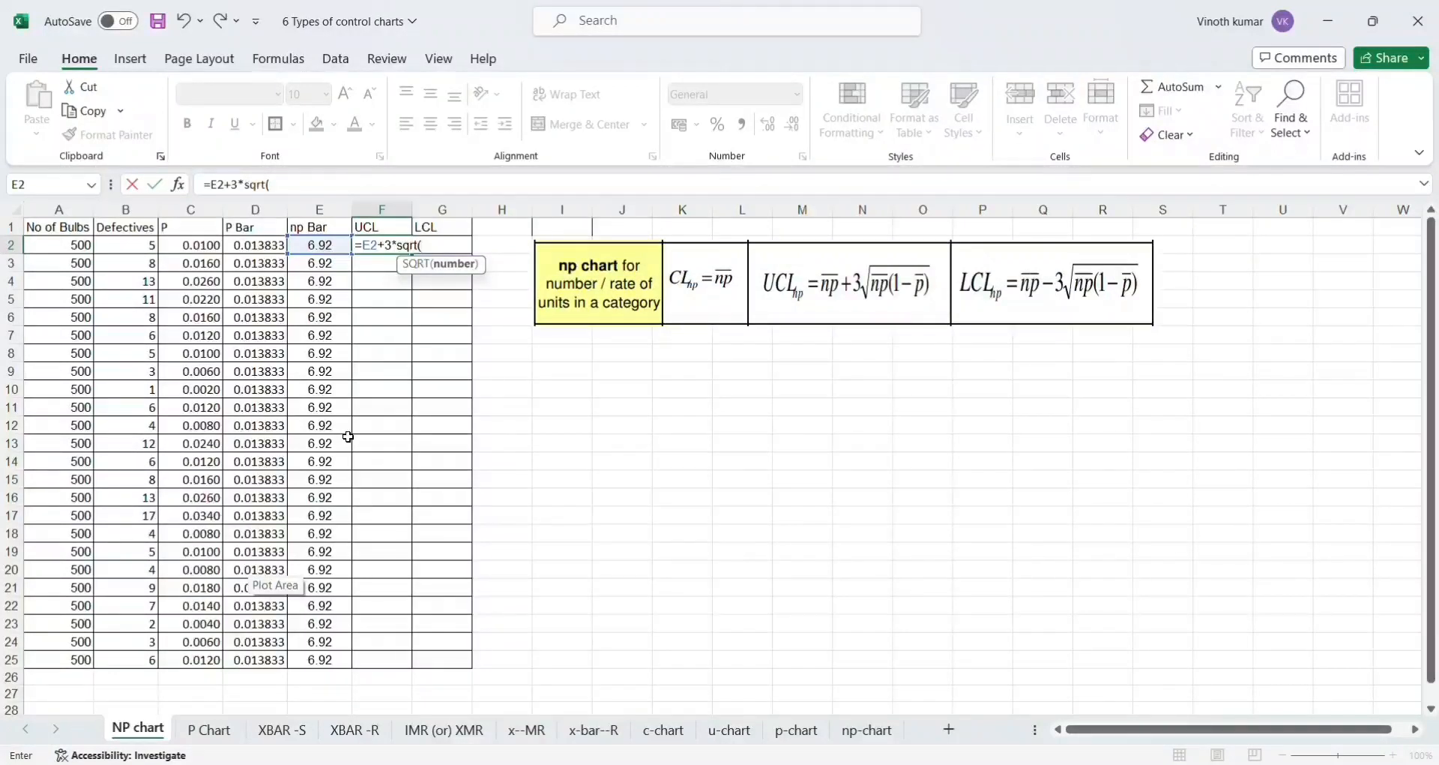
{"action": "key", "text": "Left"}
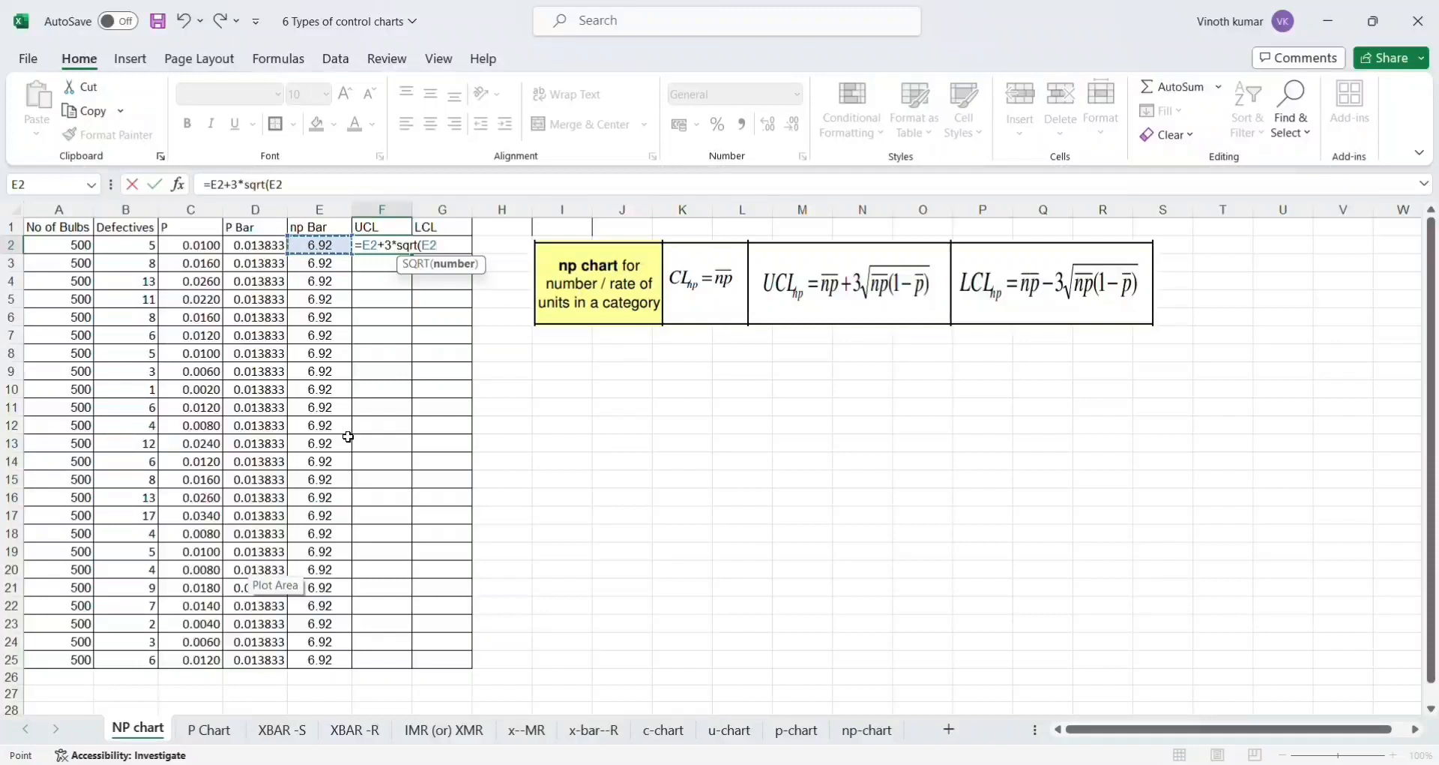
{"action": "type", "text": "*(1-"}
{"action": "left_click", "coordinate": [244, 244]}
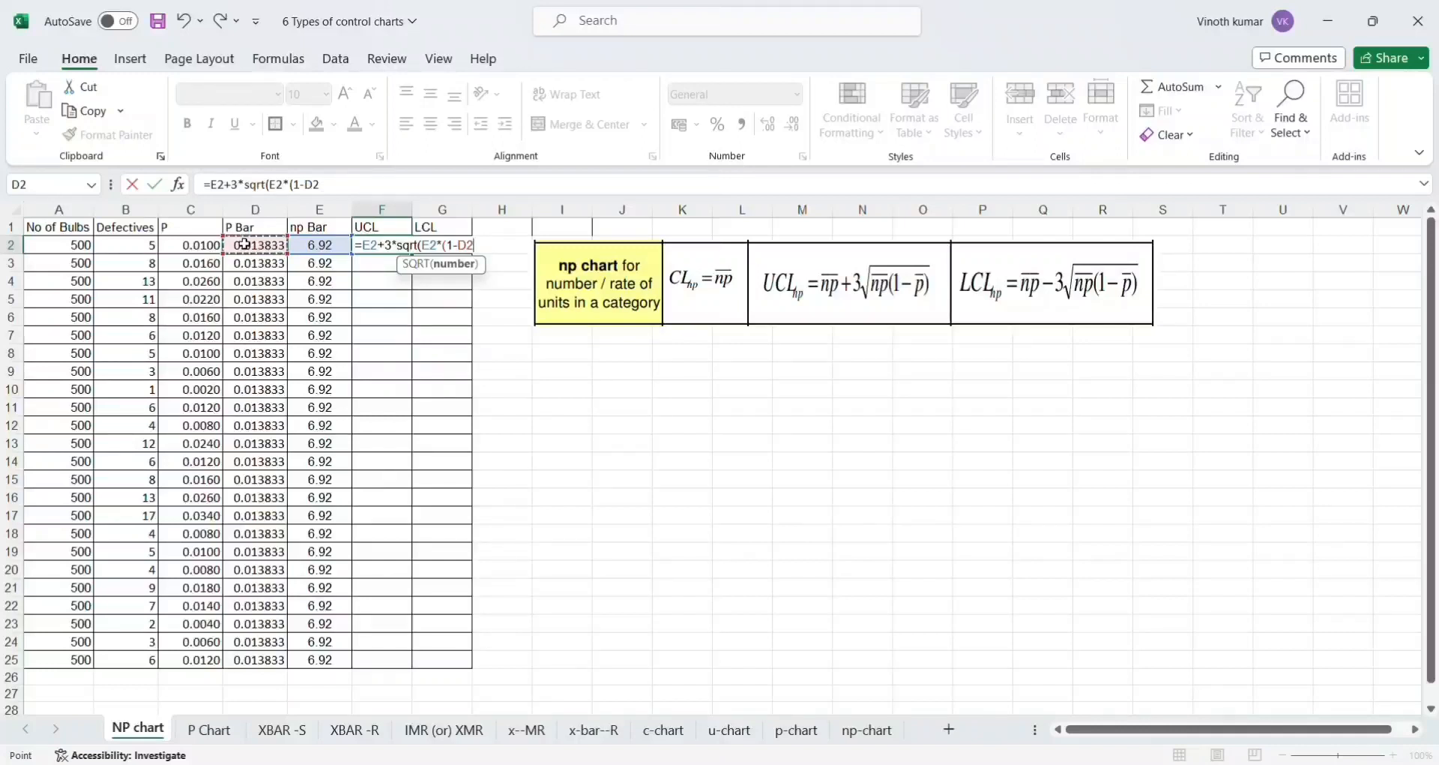
{"action": "type", "text": "))"}
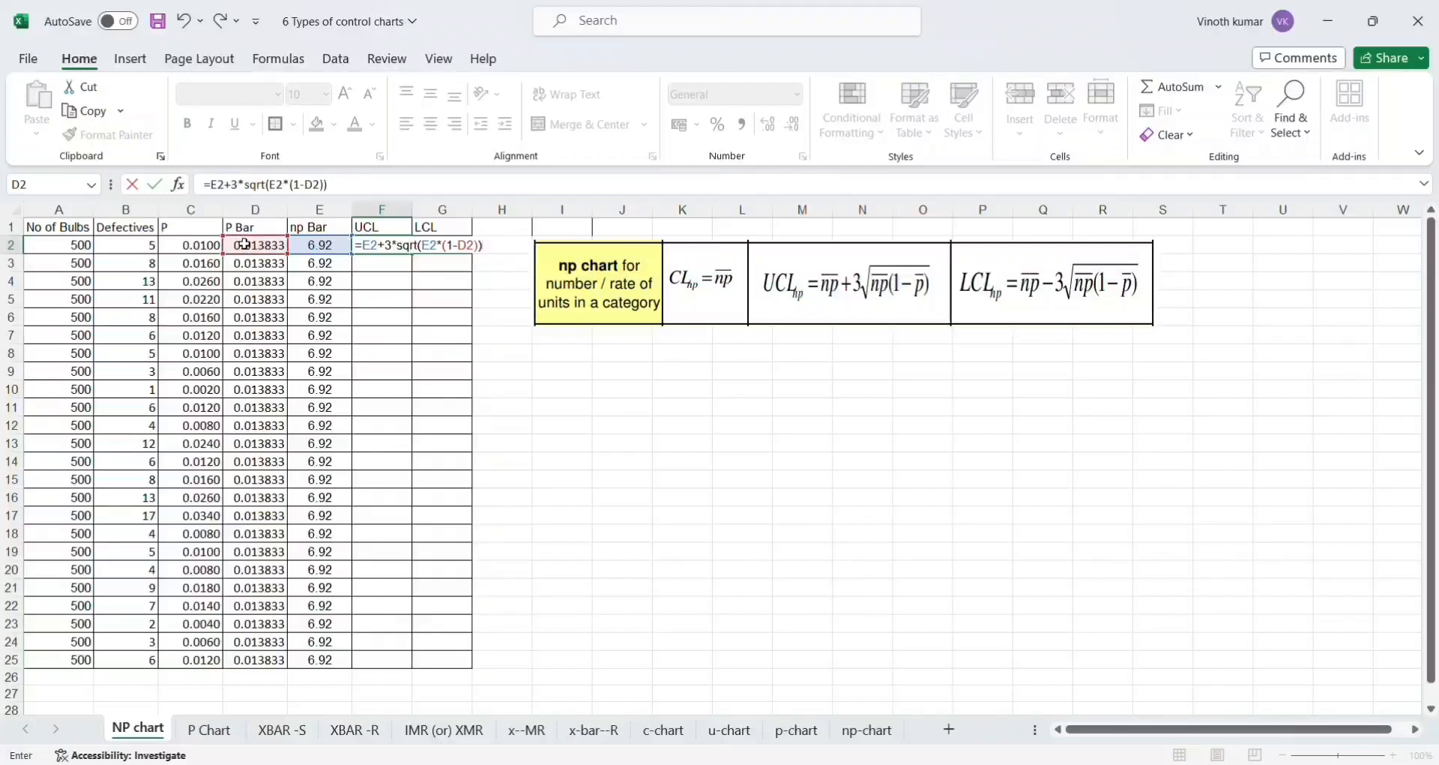
{"action": "key", "text": "Return"}
{"action": "key", "text": "Up"}
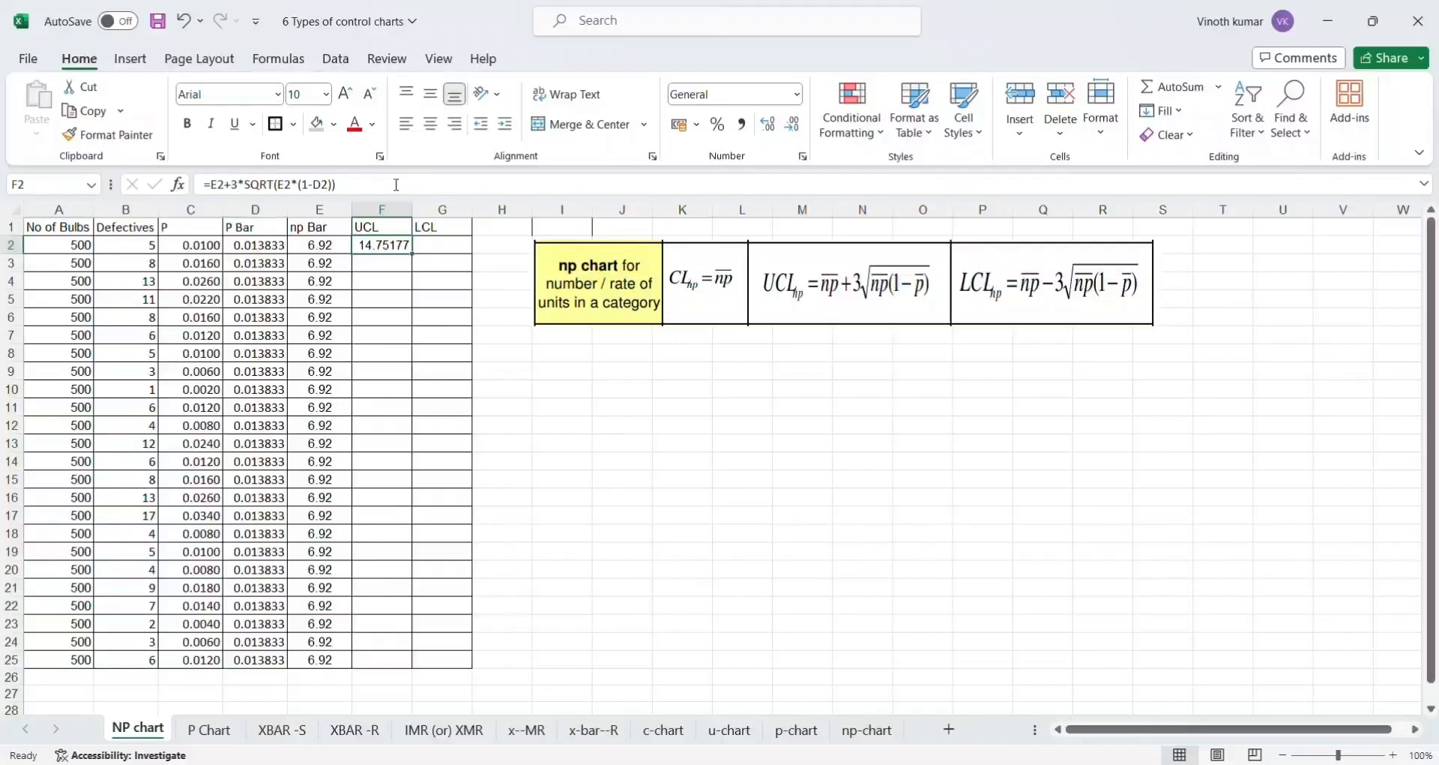
Step: Copy the UCL formula text from F2 into G2 and change its plus sign to a minus for the LCL
{"action": "left_click", "coordinate": [371, 184]}
{"action": "key", "text": "shift+Left"}
{"action": "key", "text": "shift+Left"}
{"action": "key", "text": "shift+Left"}
{"action": "key", "text": "shift+Left"}
{"action": "key", "text": "shift+Left"}
{"action": "key", "text": "shift+Left"}
{"action": "key", "text": "shift+Left"}
{"action": "key", "text": "shift+Left"}
{"action": "key", "text": "shift+Left"}
{"action": "key", "text": "shift+Left"}
{"action": "key", "text": "shift+Left"}
{"action": "key", "text": "shift+Left"}
{"action": "key", "text": "shift+Left"}
{"action": "key", "text": "shift+Left"}
{"action": "key", "text": "shift+Left"}
{"action": "key", "text": "shift+Left"}
{"action": "key", "text": "shift+Left"}
{"action": "key", "text": "shift+Left"}
{"action": "key", "text": "shift+Left"}
{"action": "key", "text": "shift+Left"}
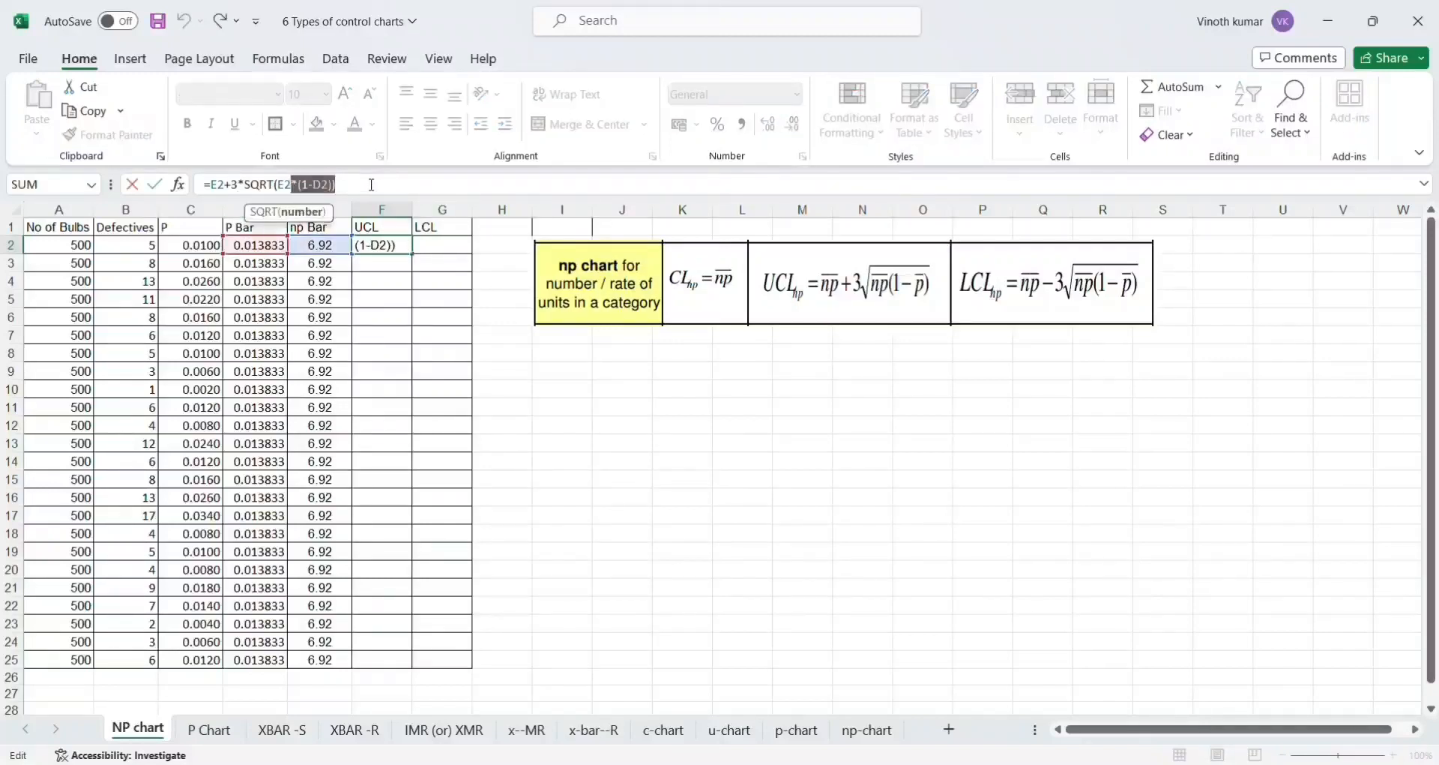
{"action": "key", "text": "ctrl+c"}
{"action": "key", "text": "Return"}
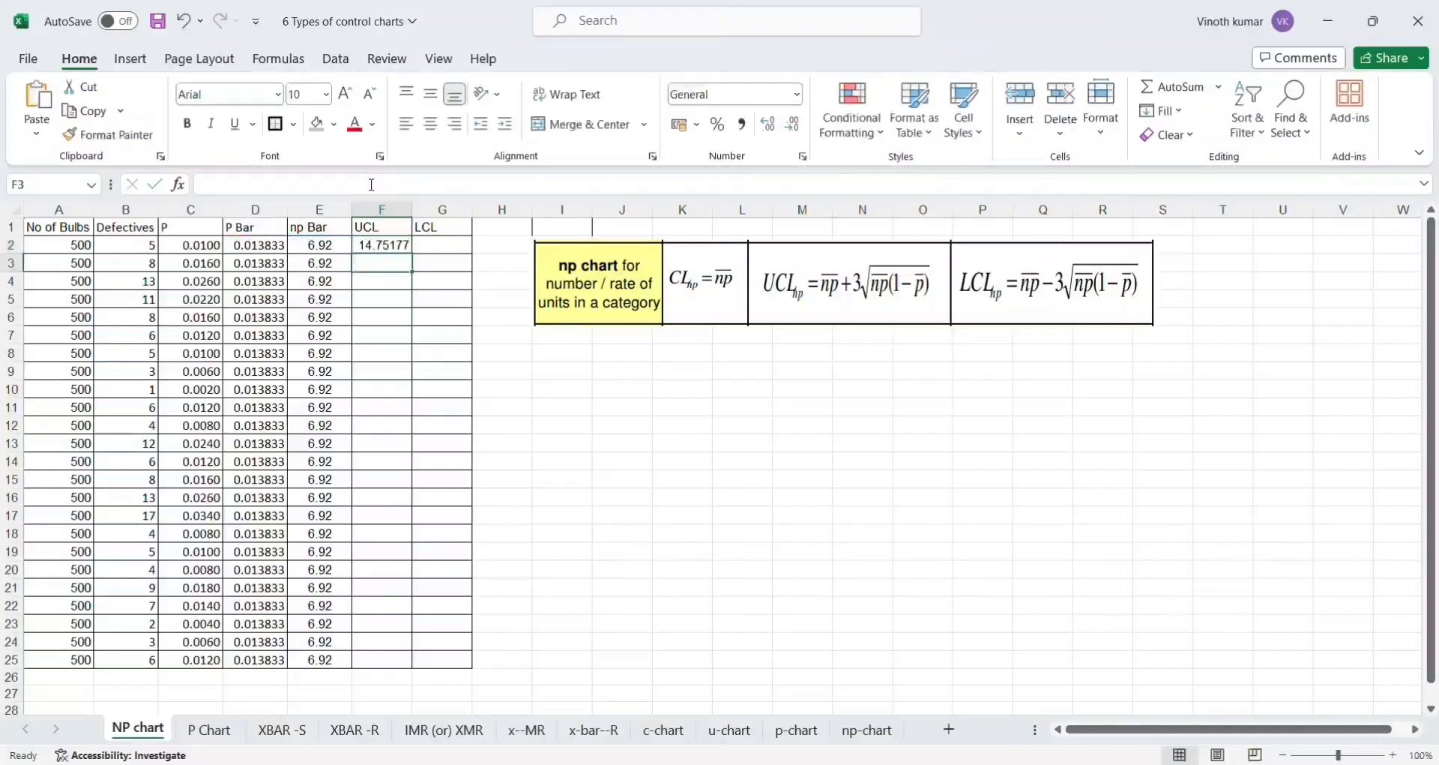
{"action": "left_click", "coordinate": [446, 246]}
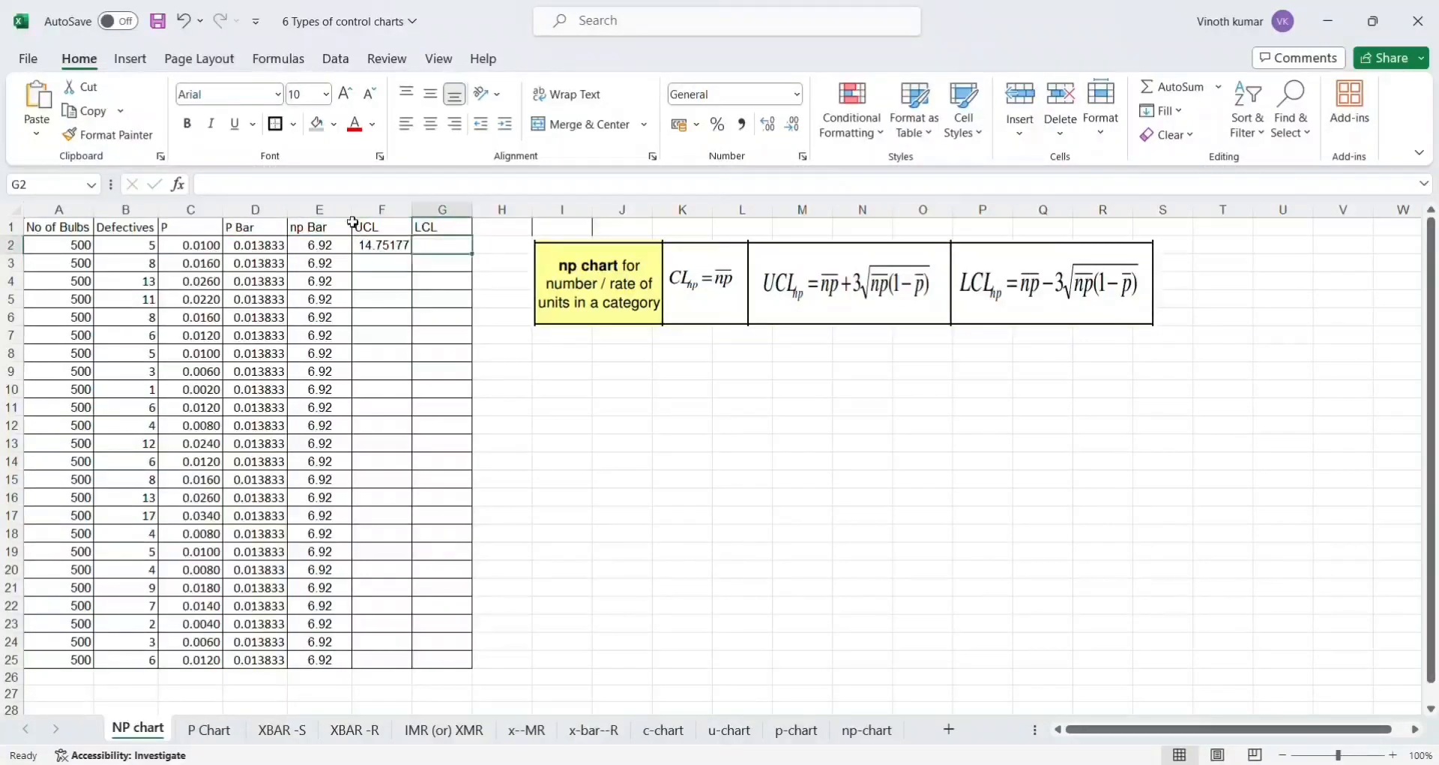
{"action": "left_click", "coordinate": [228, 181]}
{"action": "key", "text": "ctrl+v"}
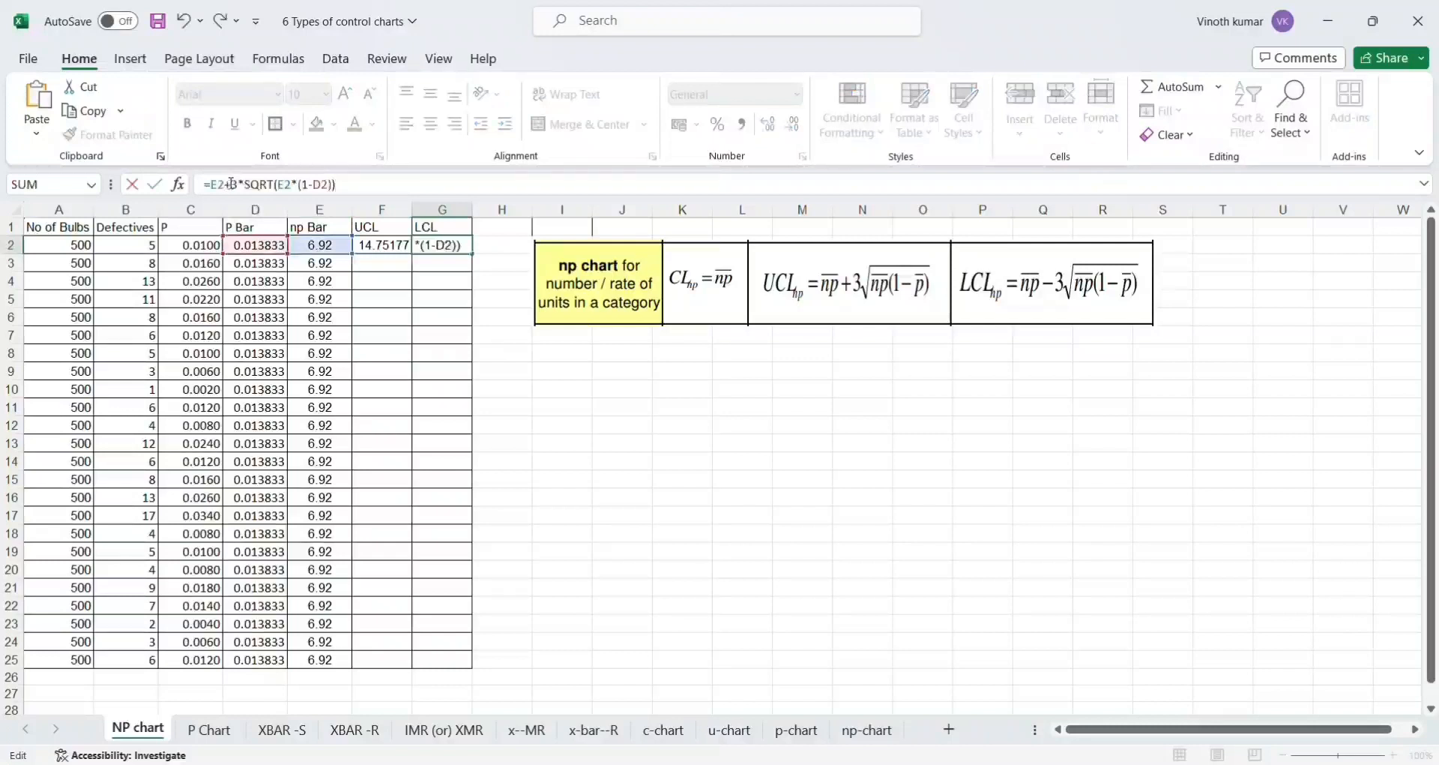
{"action": "key", "text": "BackSpace"}
{"action": "type", "text": "-"}
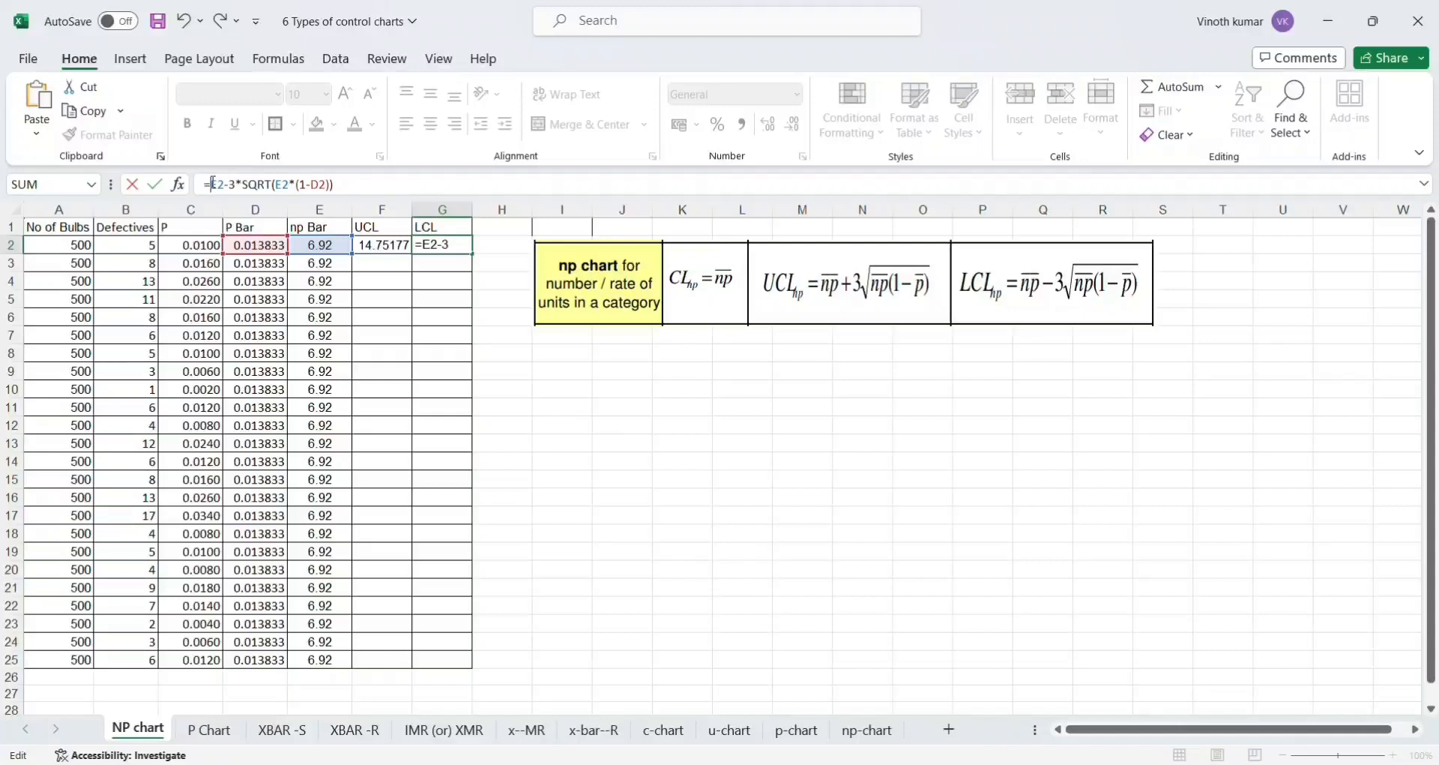
Step: Wrap the LCL formula in G2 in a MAX function with 0 as the first argument: =MAX(0,E2-3*SQRT(E2*(1-D2)))
{"action": "type", "text": "max"}
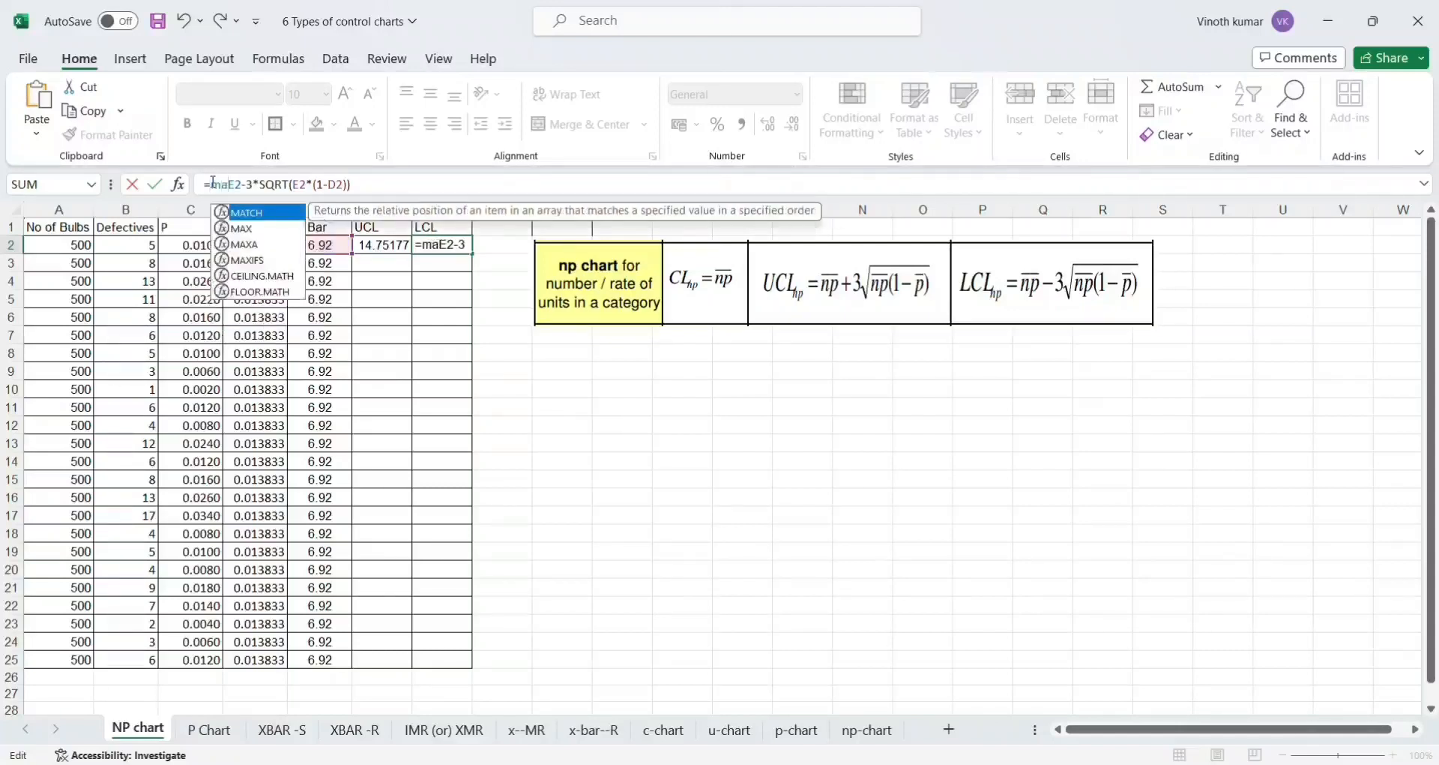
{"action": "type", "text": "("}
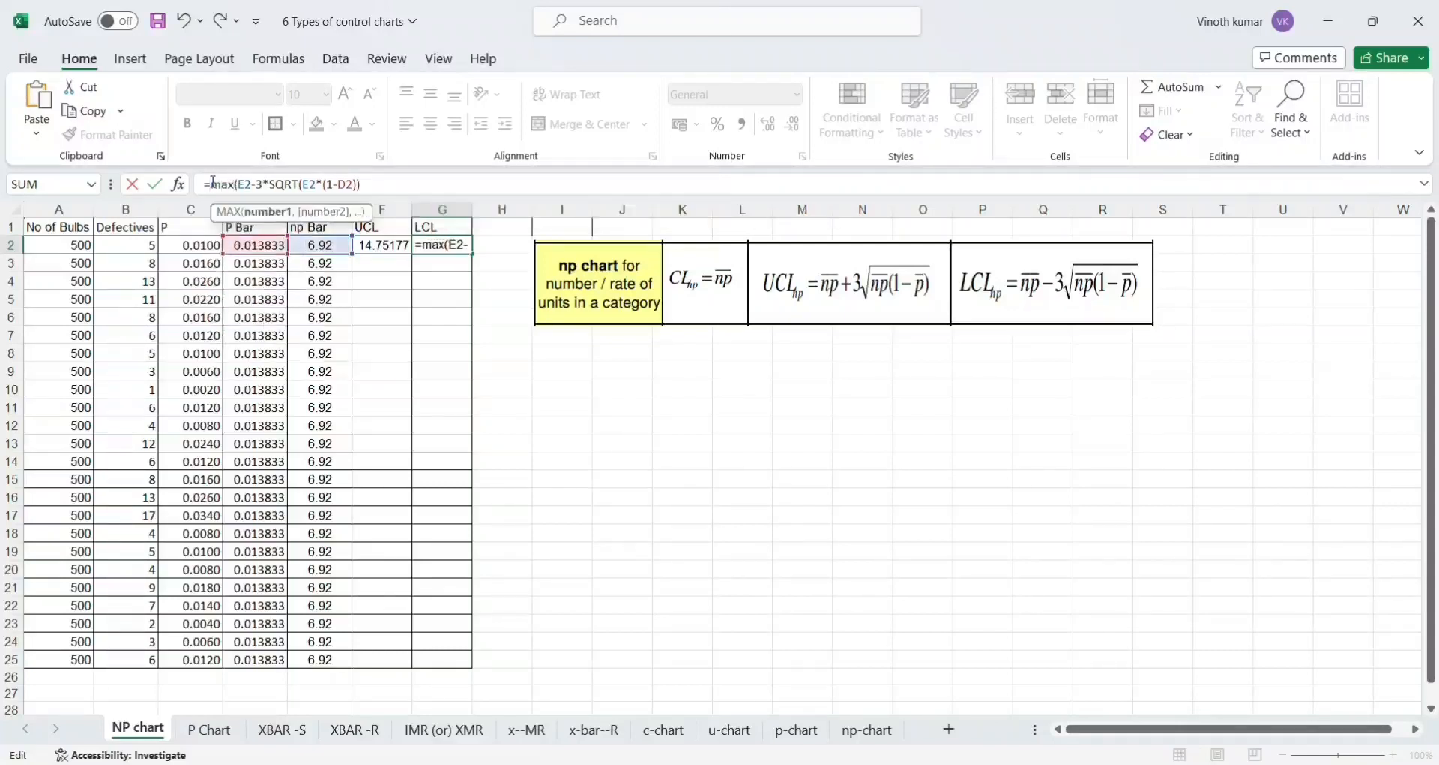
{"action": "type", "text": "0"}
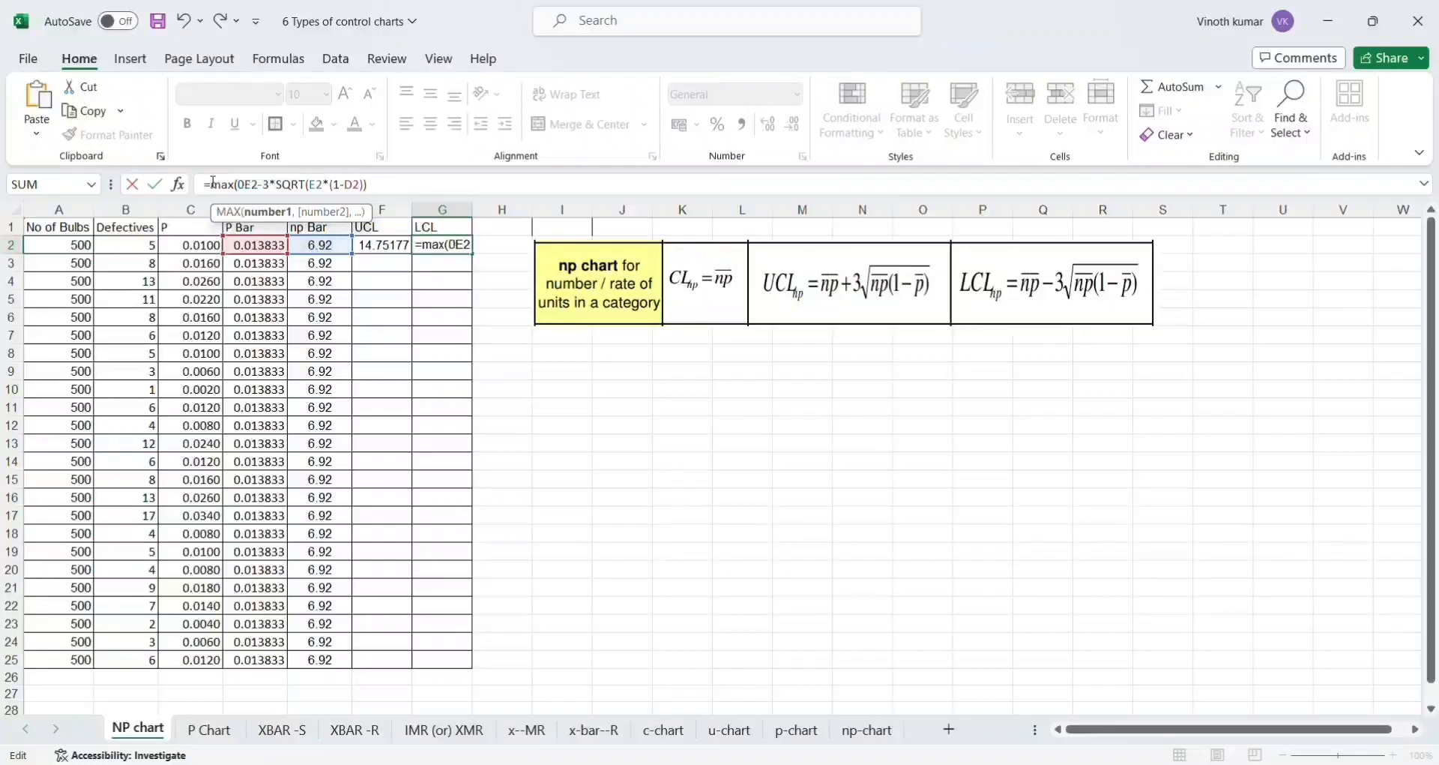
{"action": "type", "text": ","}
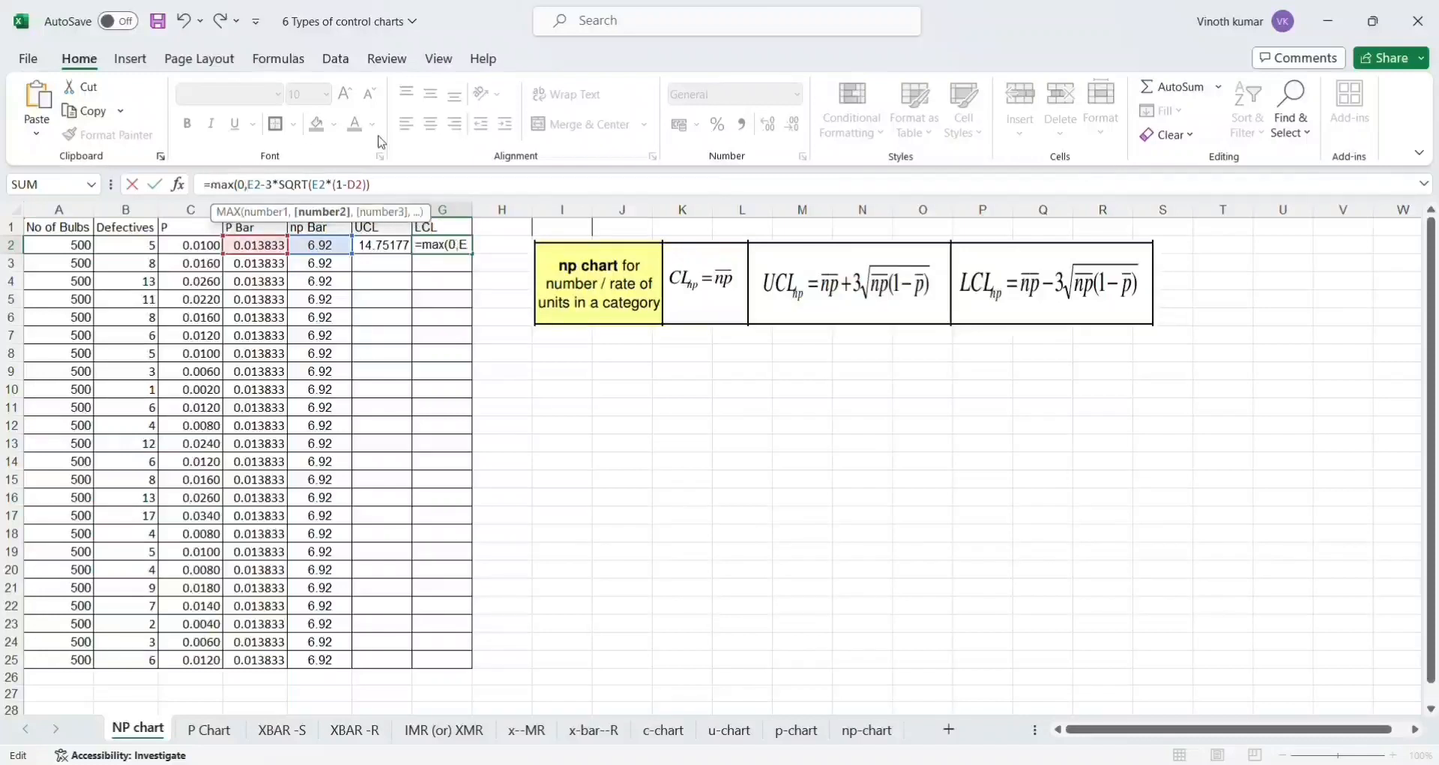
{"action": "left_click", "coordinate": [382, 185]}
{"action": "type", "text": ")"}
{"action": "key", "text": "ctrl+Return"}
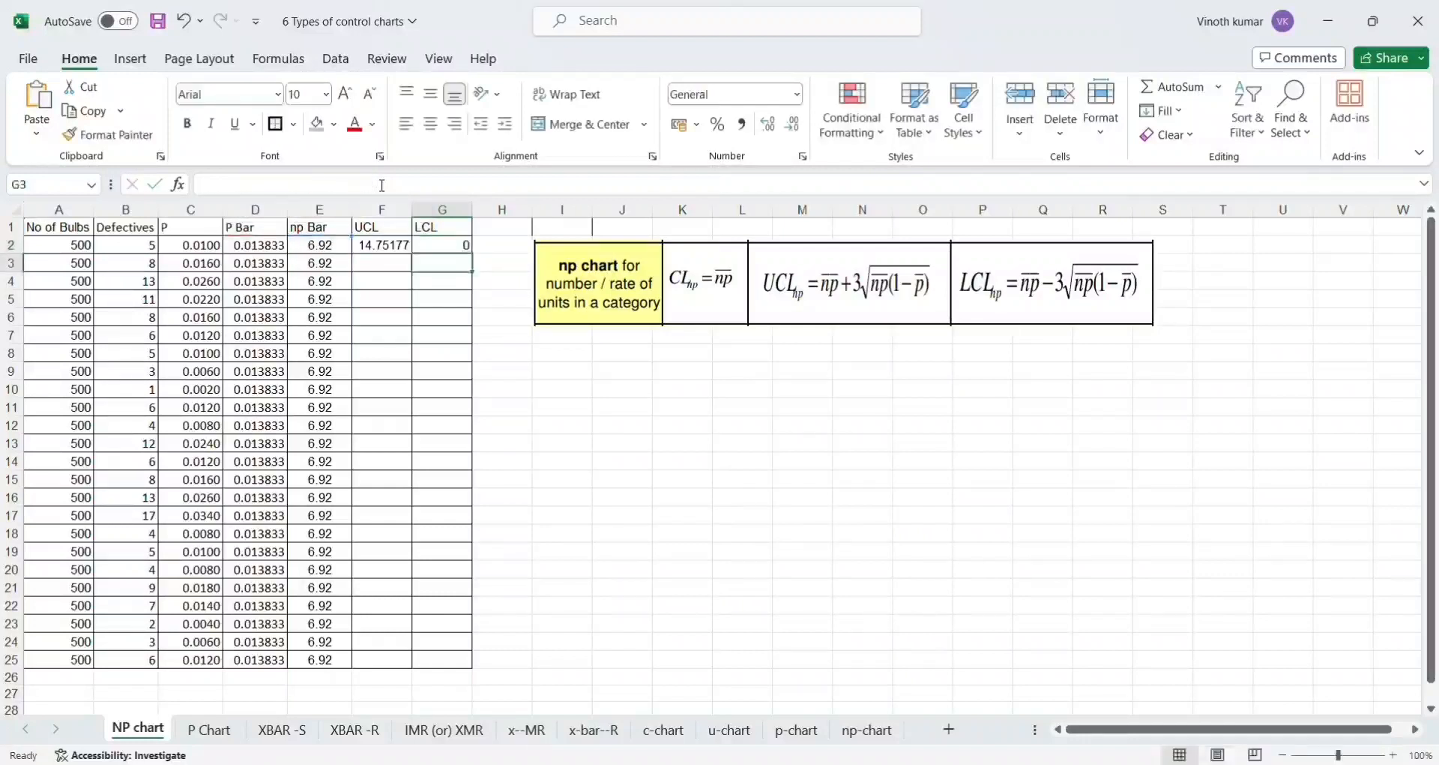
{"action": "key", "text": "ctrl+c"}
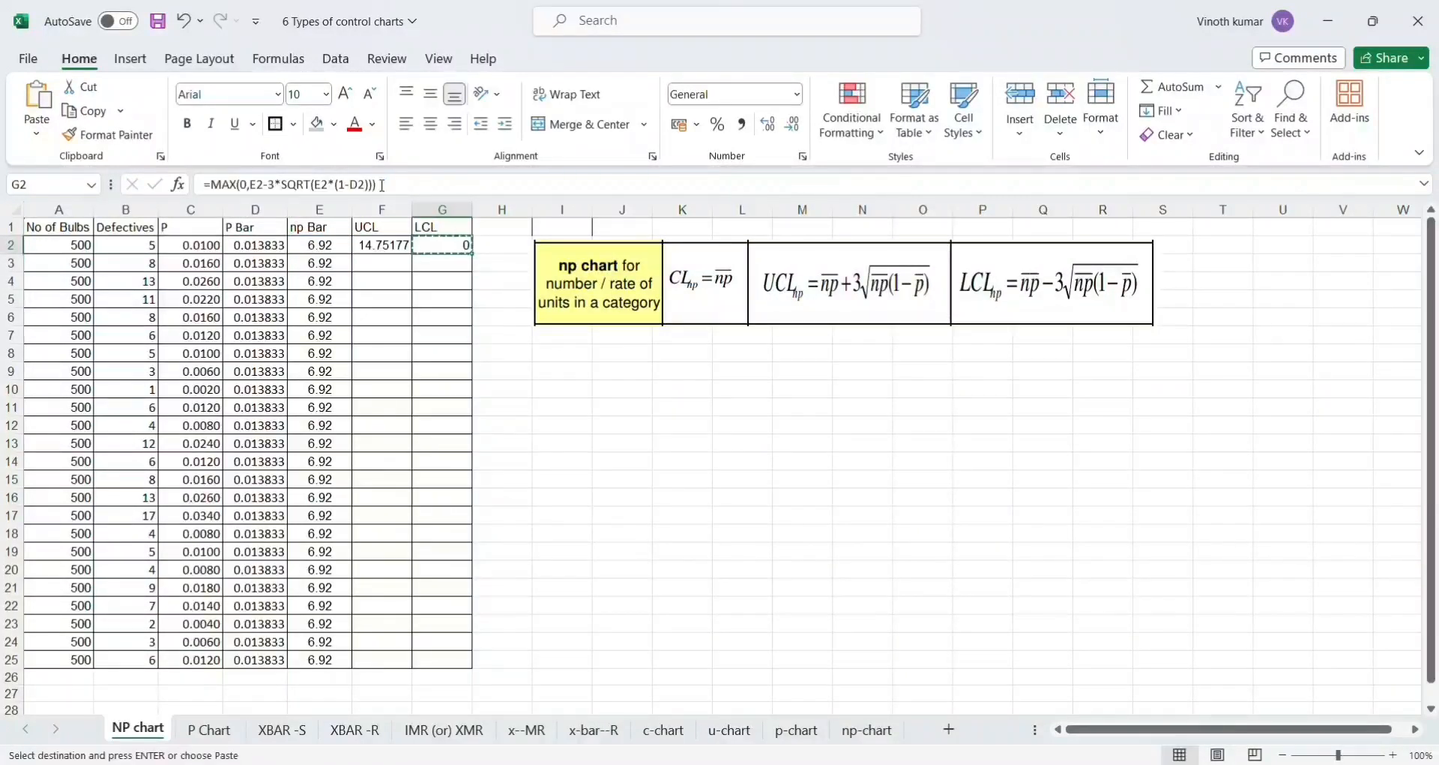
{"action": "key", "text": "Escape"}
{"action": "key", "text": "Left"}
{"action": "key", "text": "Down"}
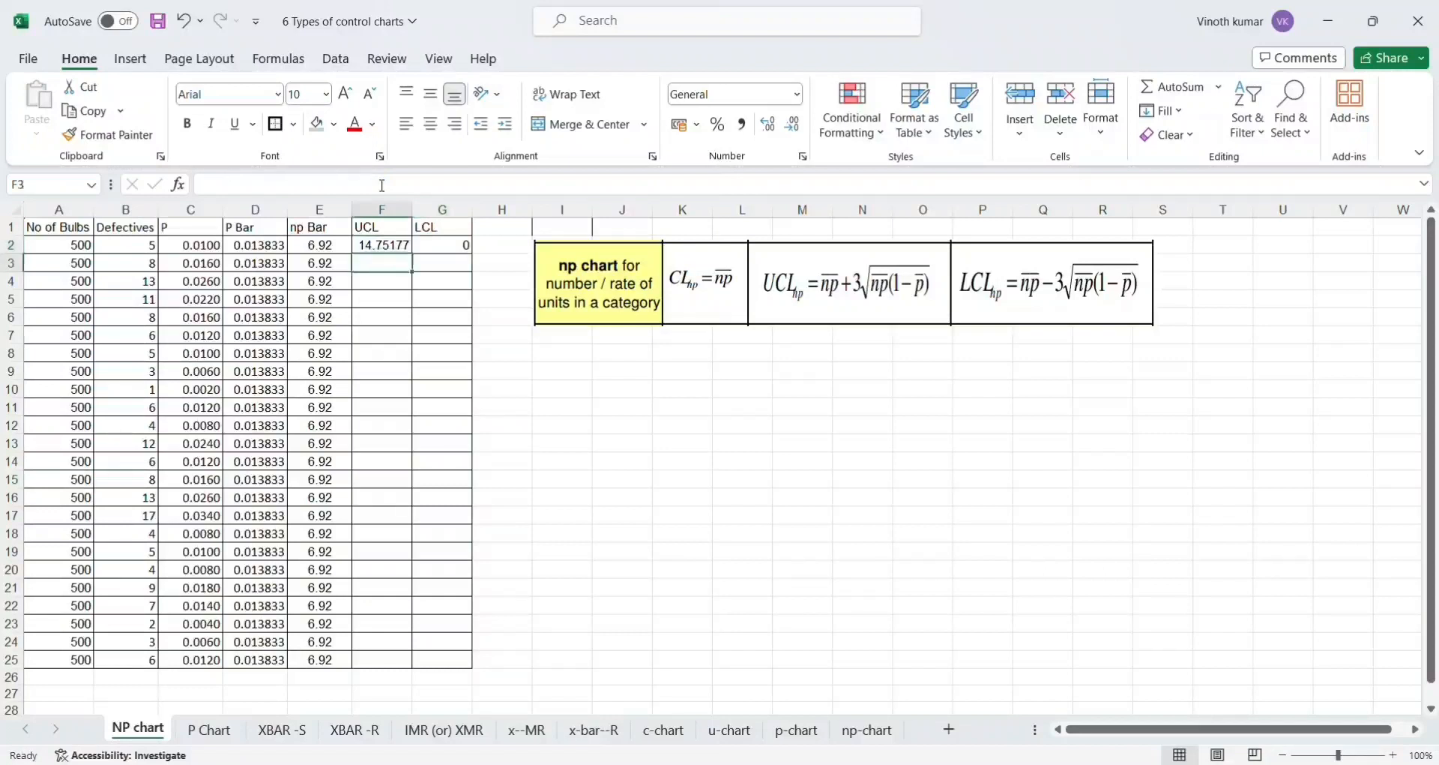
{"action": "key", "text": "Right"}
{"action": "key", "text": "Up"}
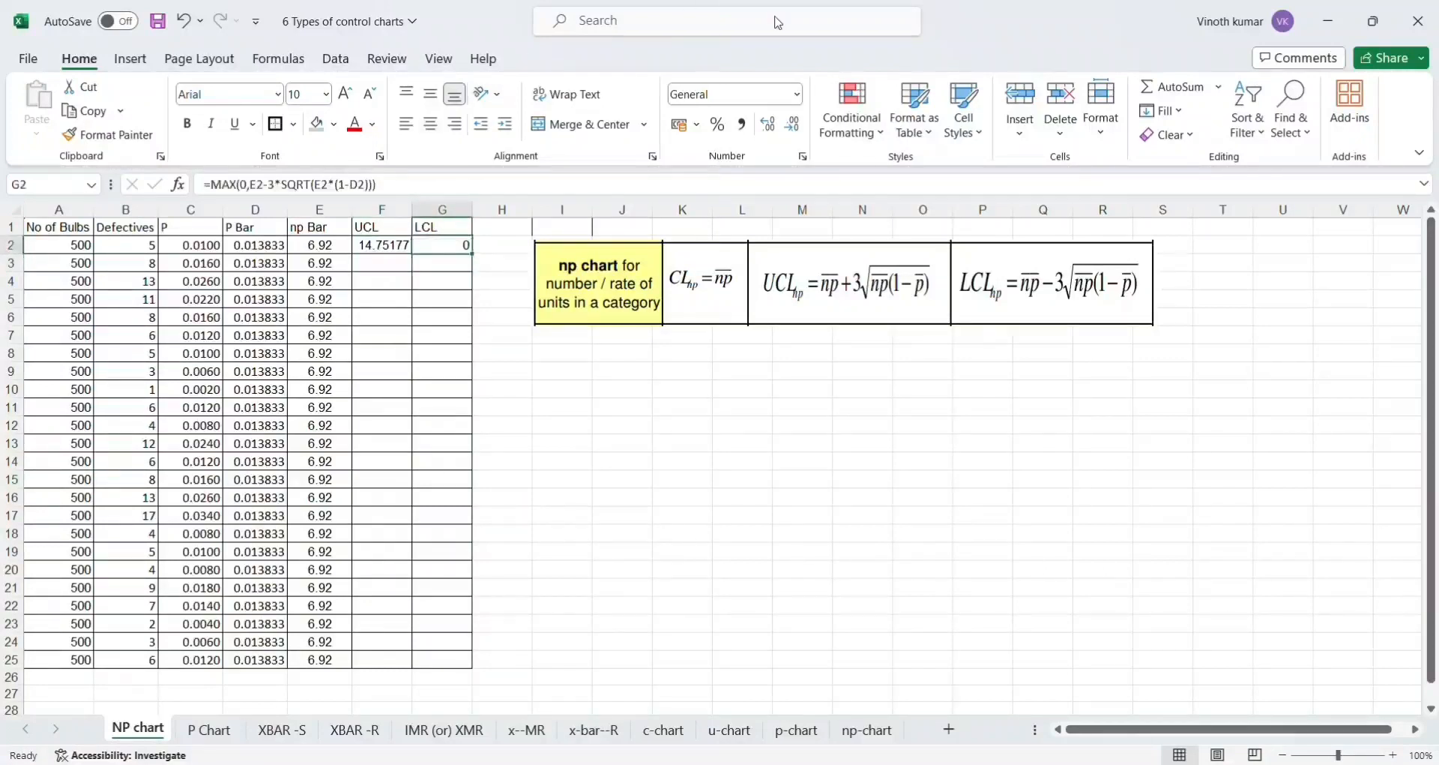
Step: Format the P Bar, np Bar, UCL and LCL values in D2:G2 to five decimal places
{"action": "left_click", "coordinate": [274, 249]}
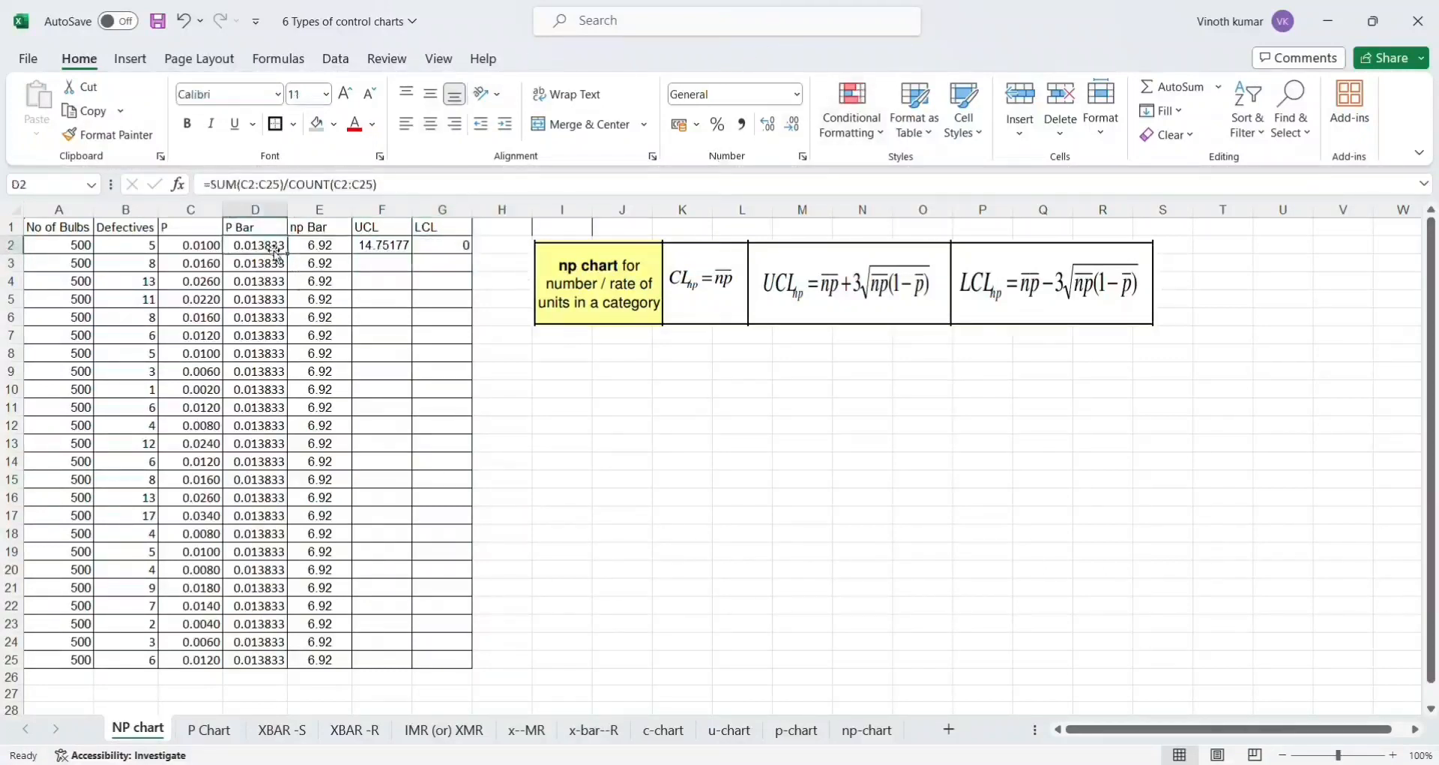
{"action": "left_click_drag", "start_coordinate": [275, 249], "coordinate": [450, 247]}
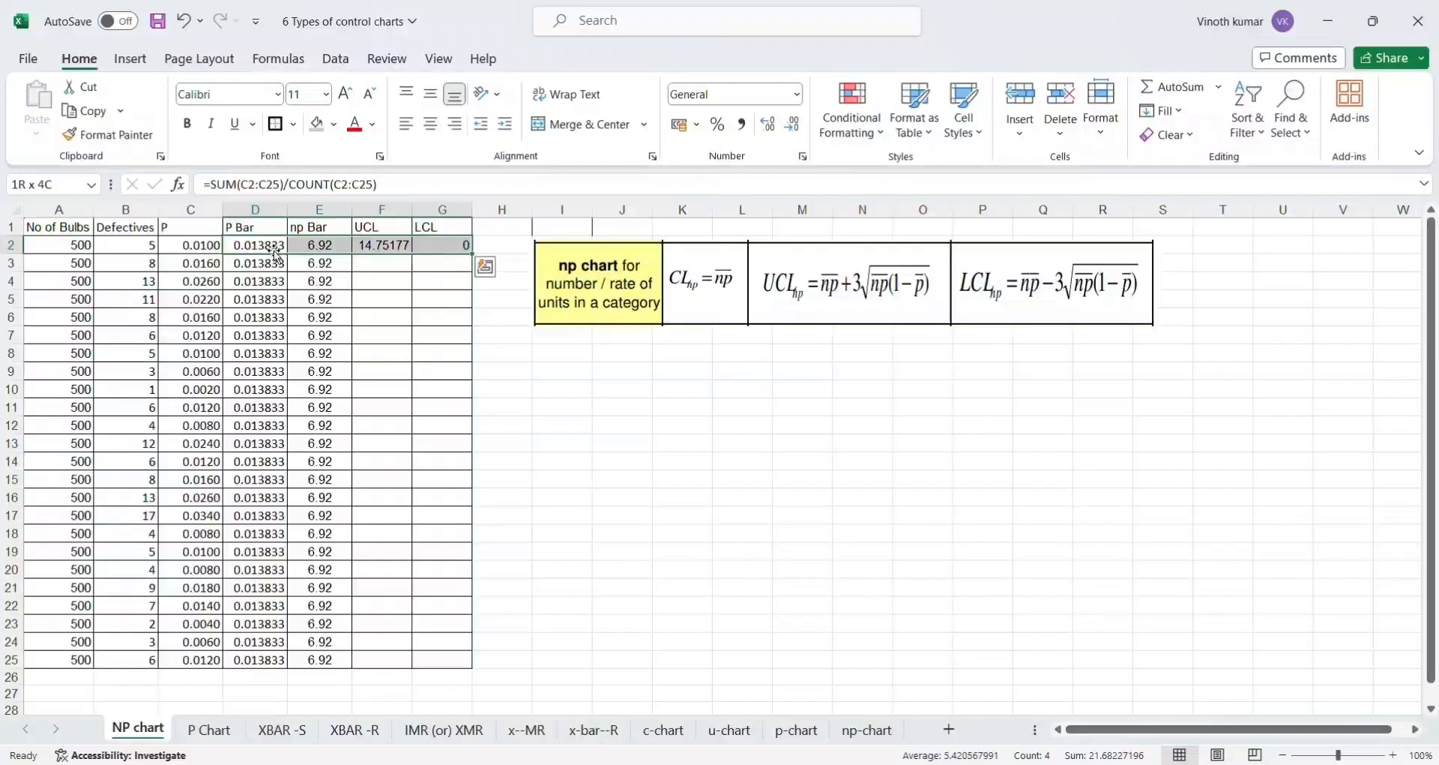
{"action": "left_click", "coordinate": [766, 128]}
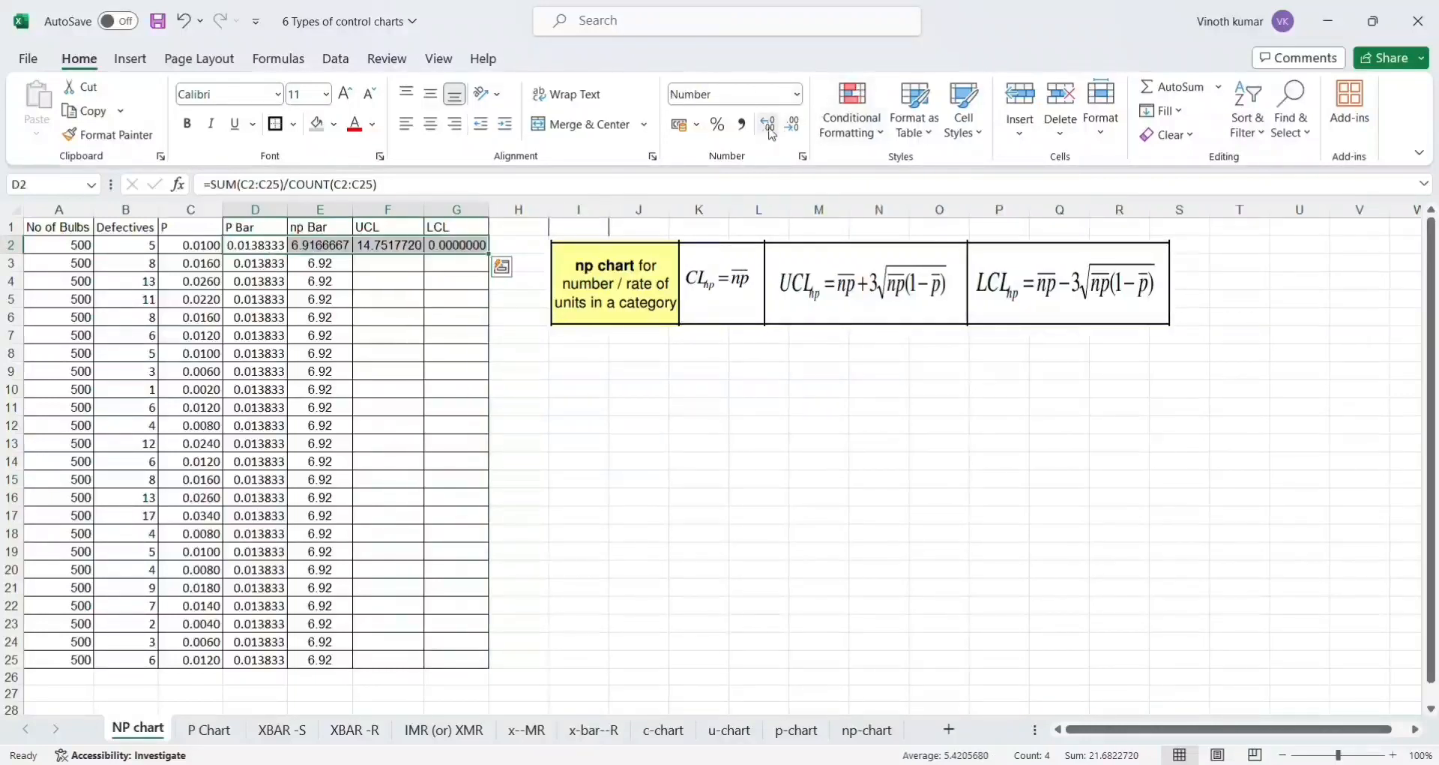
{"action": "left_click", "coordinate": [797, 132]}
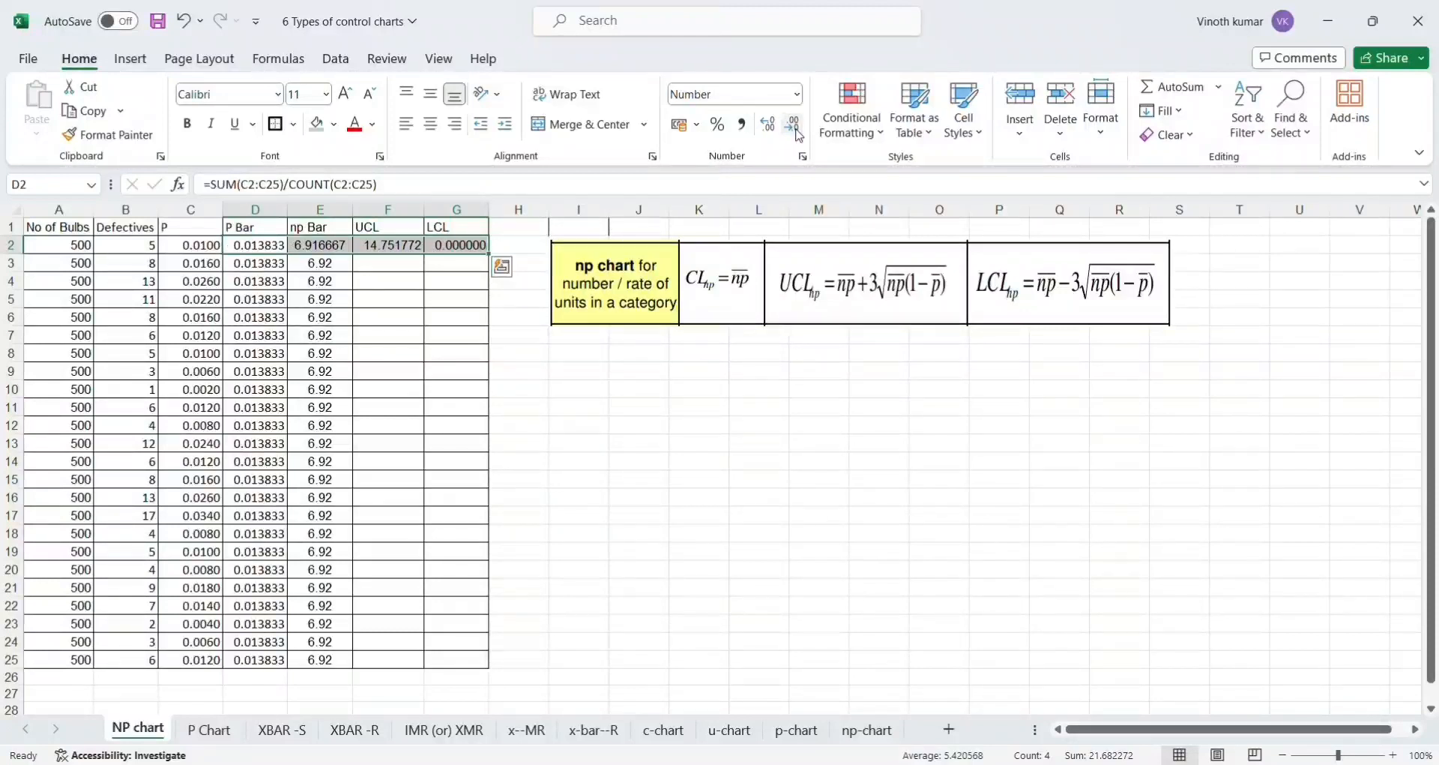
{"action": "left_click", "coordinate": [797, 132]}
{"action": "left_click", "coordinate": [797, 132]}
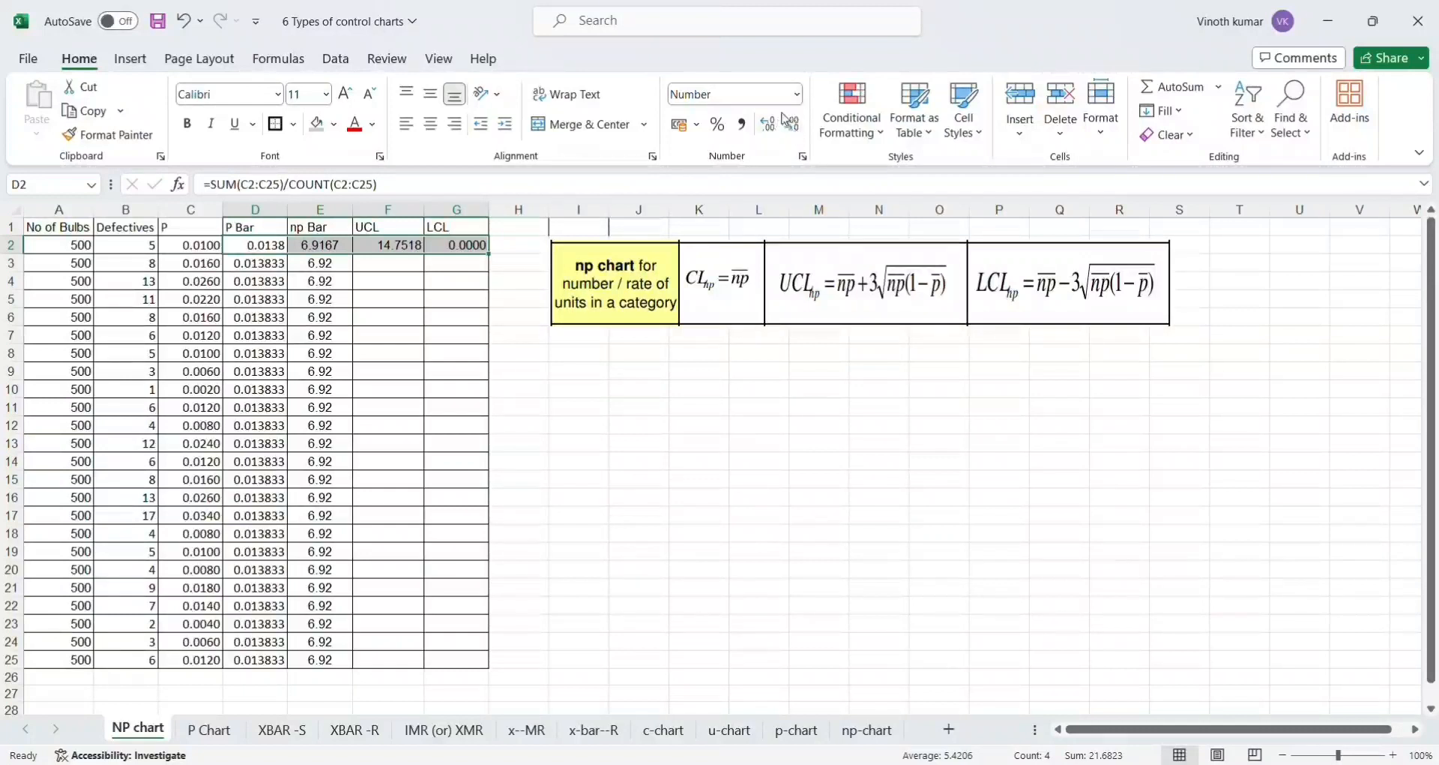
{"action": "left_click", "coordinate": [764, 126]}
Step: Re-enter the references to the row above, =D2 in cell D3 and =E2 in cell E3
{"action": "key", "text": "Down"}
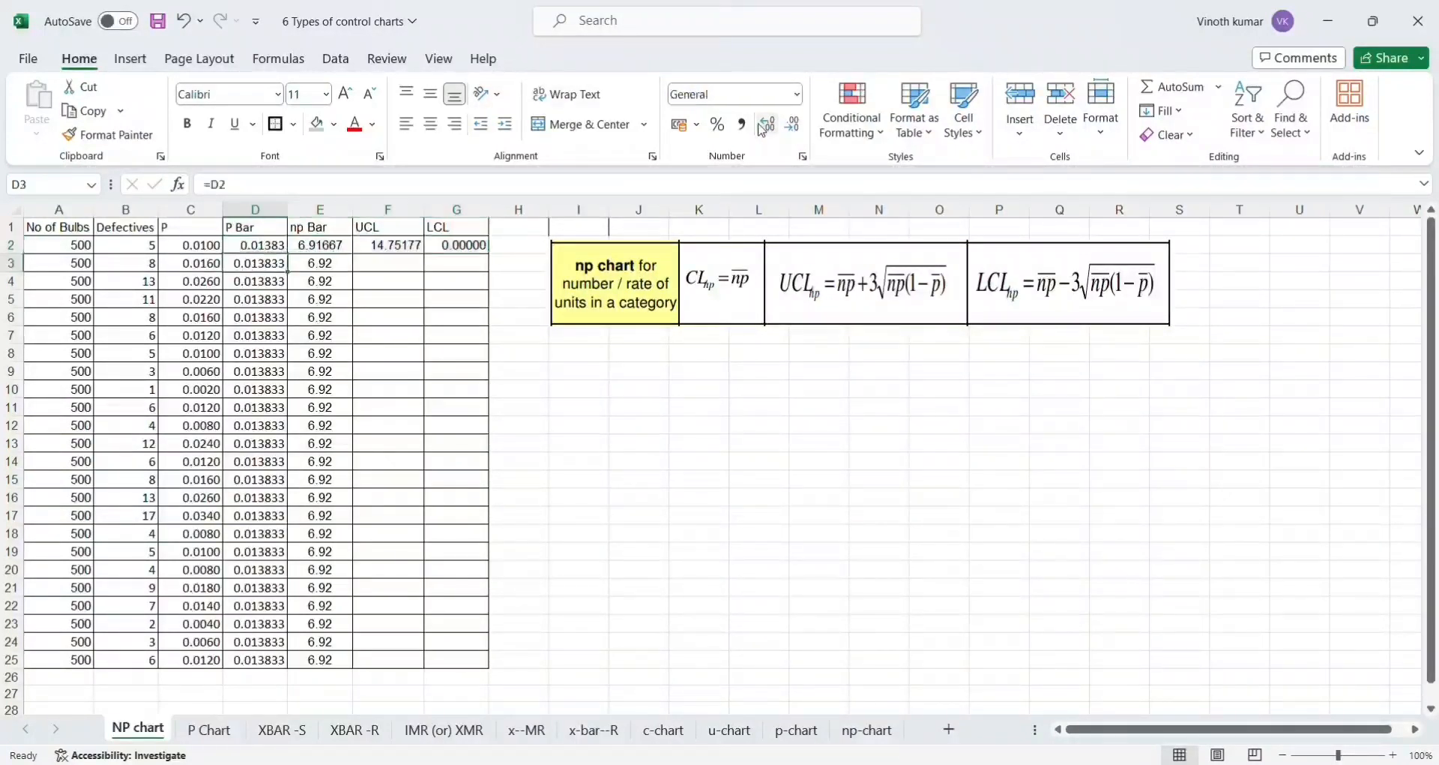
{"action": "type", "text": "="}
{"action": "key", "text": "Up"}
{"action": "key", "text": "Return"}
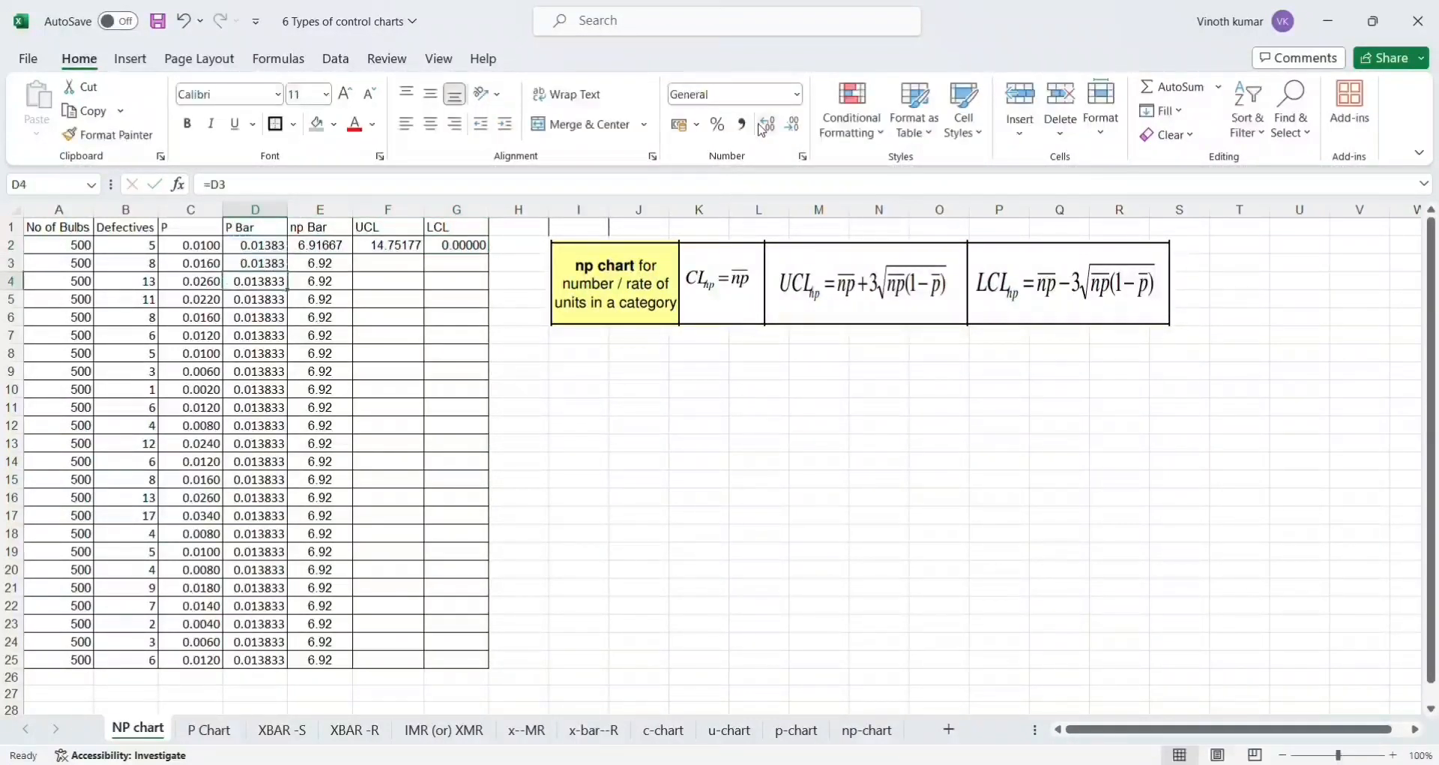
{"action": "key", "text": "Right"}
{"action": "key", "text": "Up"}
{"action": "type", "text": "="}
{"action": "key", "text": "Up"}
{"action": "key", "text": "Return"}
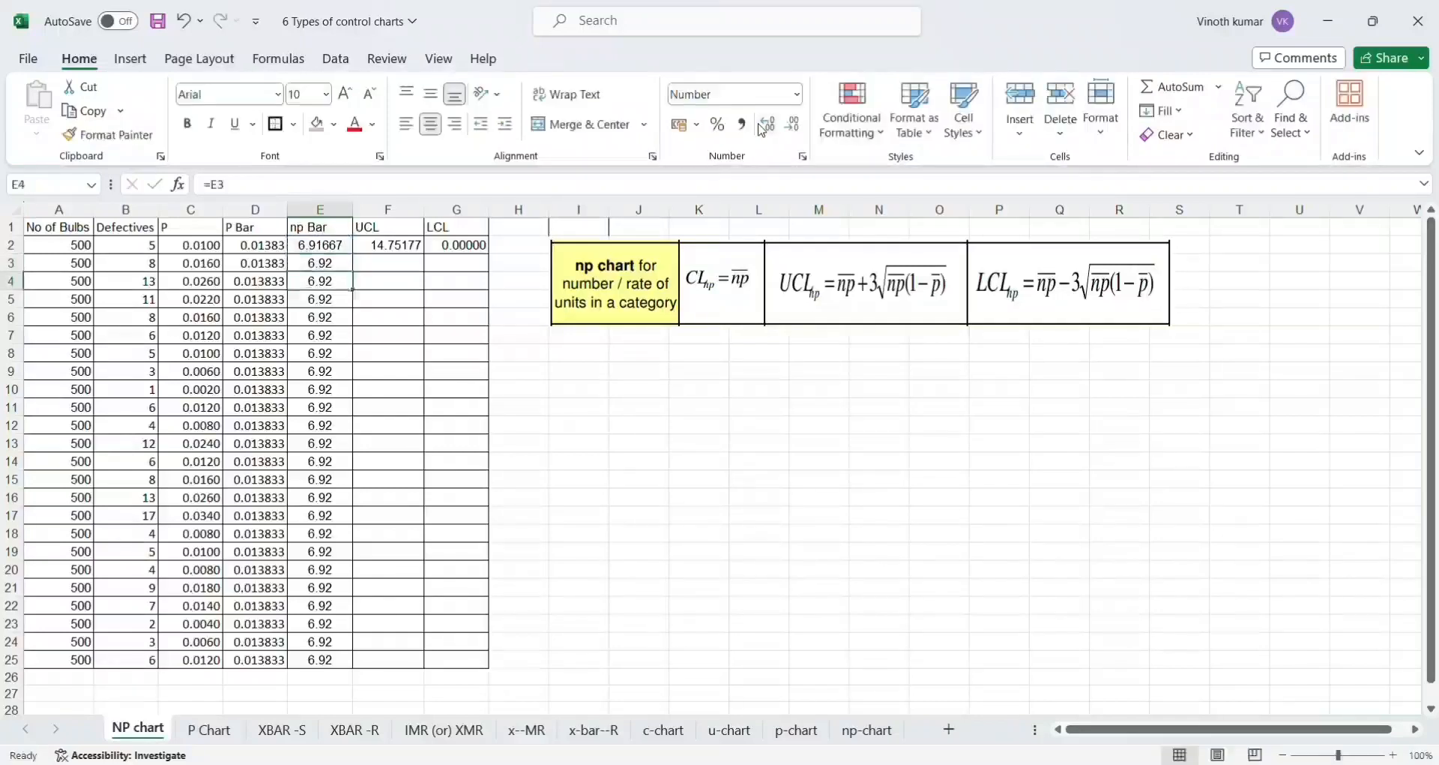
Step: Repeat the control limits in row 3 by entering =F2 in cell F3 and =G2 in cell G3
{"action": "key", "text": "Right"}
{"action": "key", "text": "Up"}
{"action": "type", "text": "="}
{"action": "key", "text": "Up"}
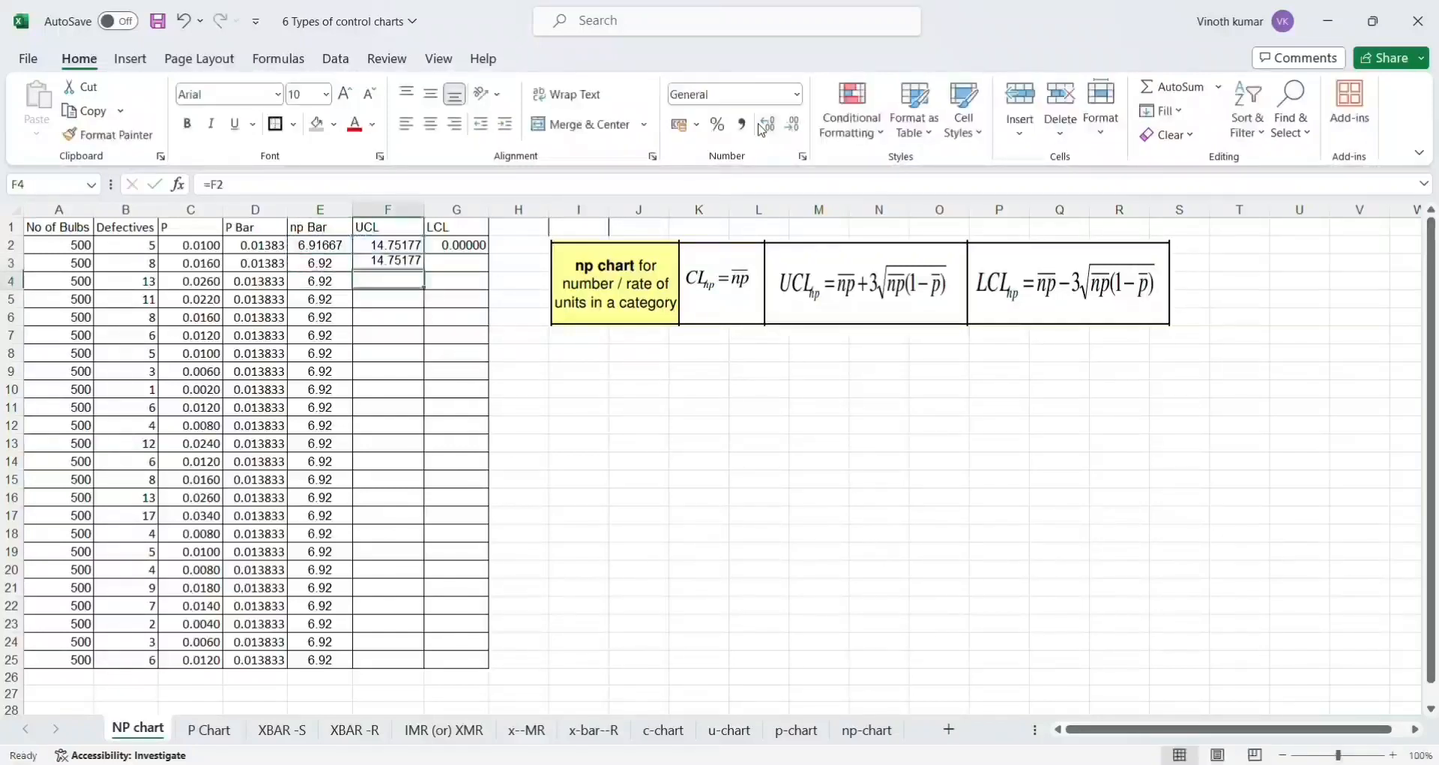
{"action": "key", "text": "Return"}
{"action": "key", "text": "Right"}
{"action": "key", "text": "Up"}
{"action": "type", "text": "="}
{"action": "key", "text": "Up"}
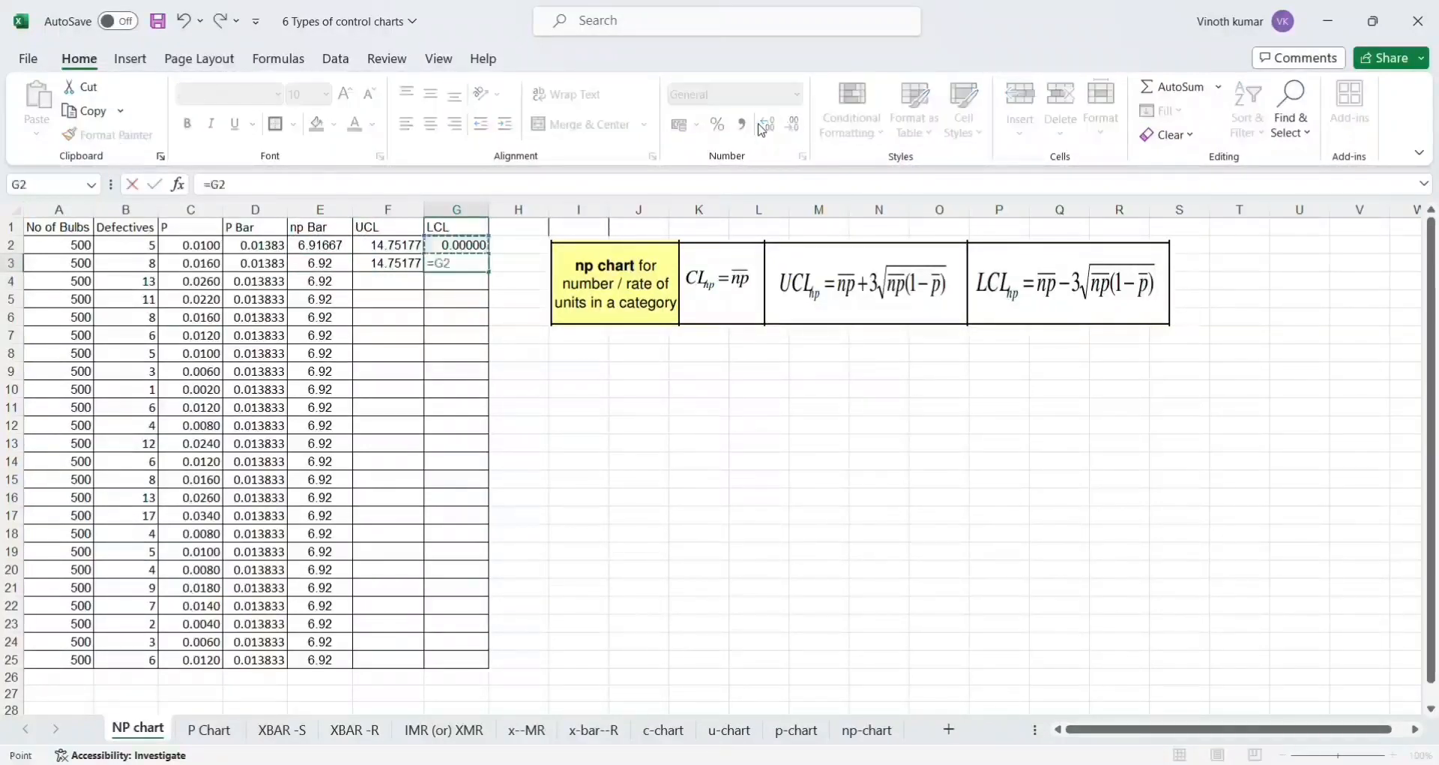
{"action": "key", "text": "Return"}
Step: Reduce the P Bar, np Bar, UCL and LCL values in D2:G3 to four decimal places
{"action": "key", "text": "Left"}
{"action": "key", "text": "Up"}
{"action": "key", "text": "Up"}
{"action": "key", "text": "Left"}
{"action": "key", "text": "Left"}
{"action": "key", "text": "Left"}
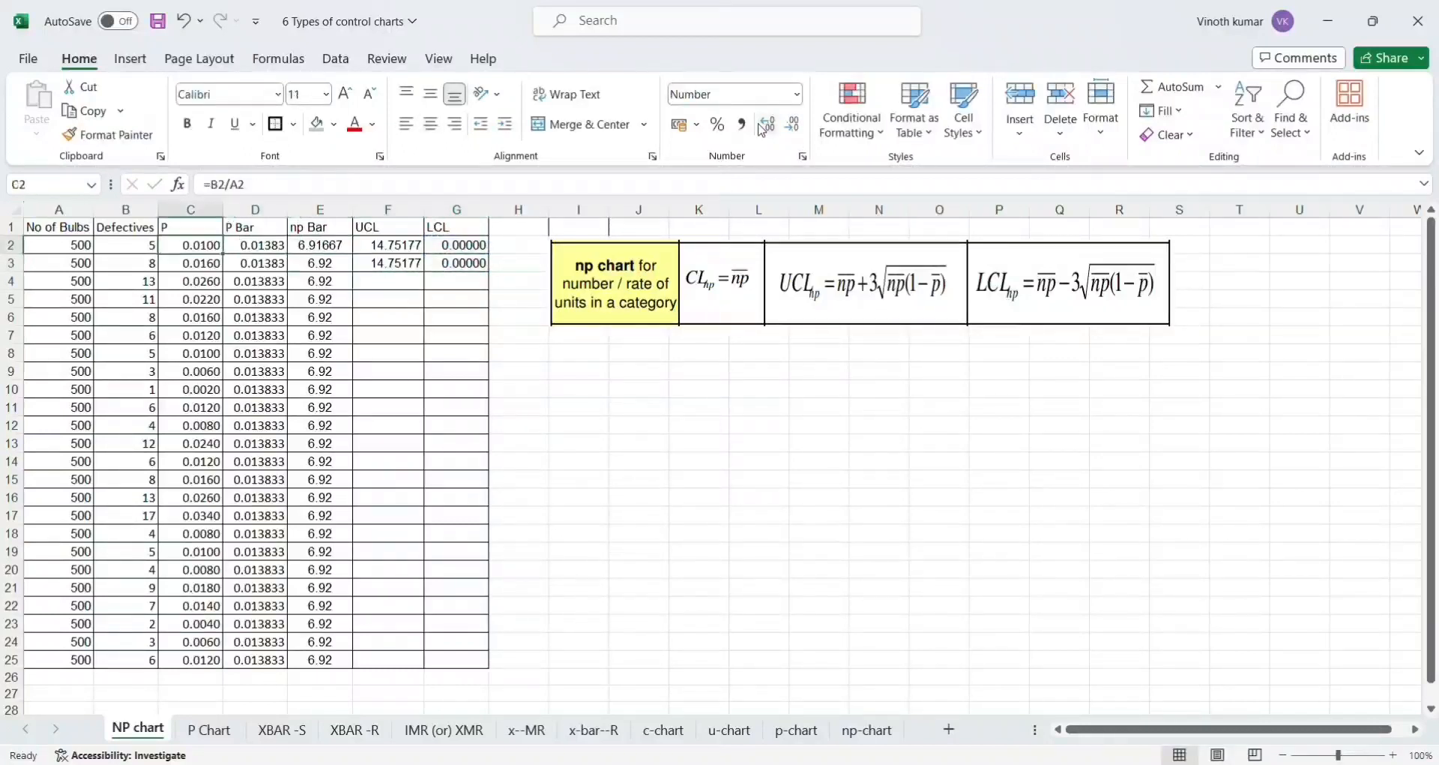
{"action": "key", "text": "Right"}
{"action": "key", "text": "shift+Right"}
{"action": "key", "text": "shift+Right"}
{"action": "key", "text": "shift+Right"}
{"action": "key", "text": "shift+Down"}
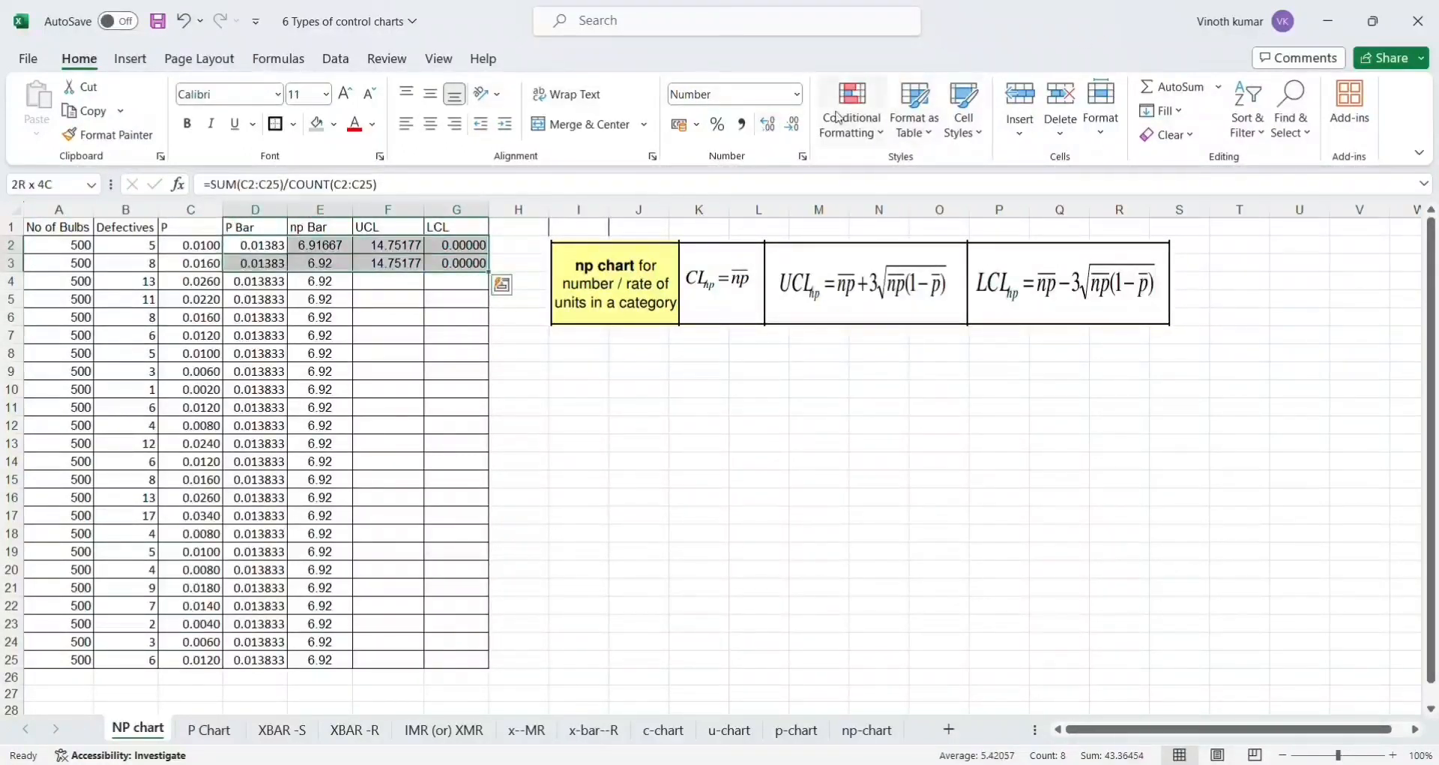
{"action": "left_click", "coordinate": [793, 124]}
{"action": "key", "text": "Down"}
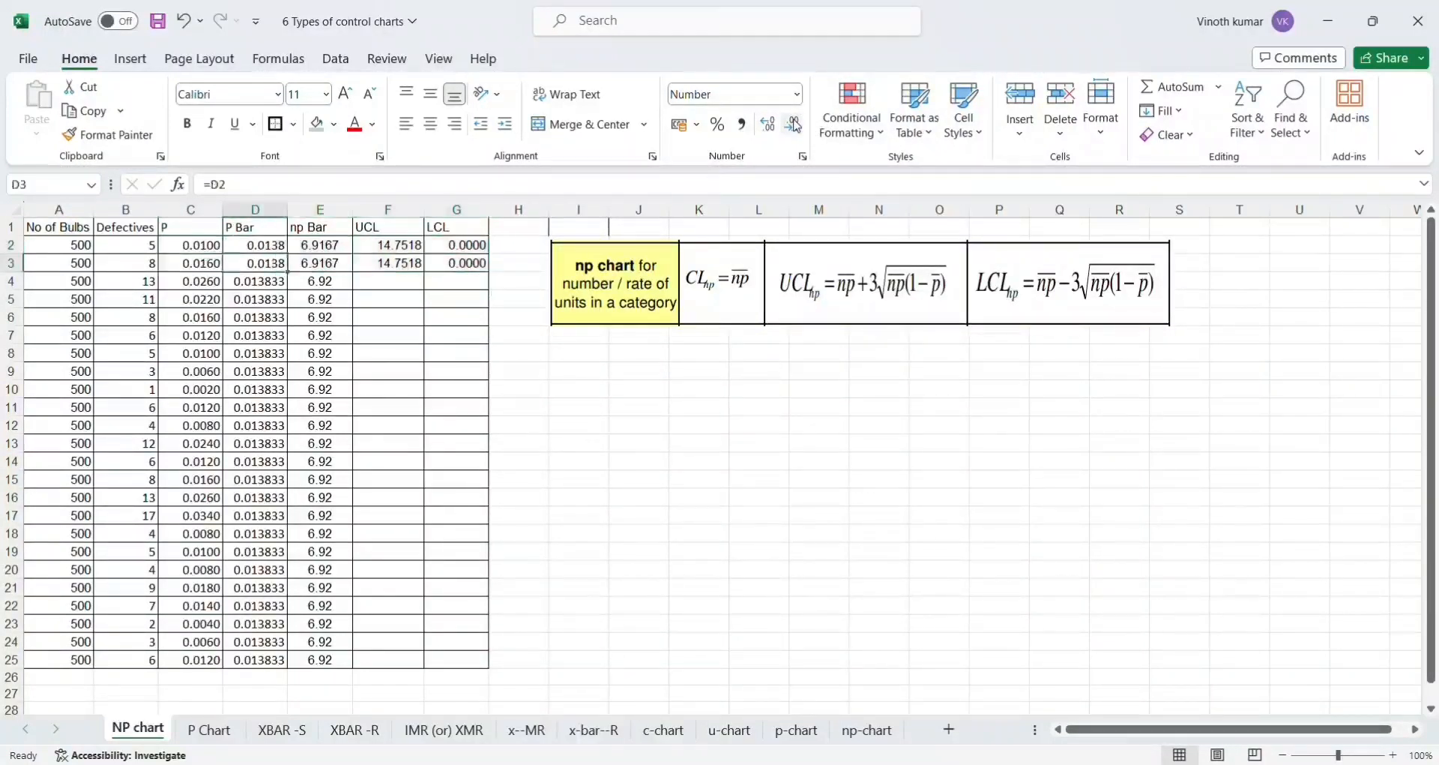
Step: Copy the row 3 formulas for P Bar, np Bar, UCL and LCL down through row 25
{"action": "key", "text": "shift+Right"}
{"action": "key", "text": "shift+Right"}
{"action": "key", "text": "shift+Right"}
{"action": "key", "text": "ctrl+c"}
{"action": "key", "text": "shift+Down"}
{"action": "key", "text": "shift+Down"}
{"action": "key", "text": "shift+Down"}
{"action": "key", "text": "shift+Down"}
{"action": "key", "text": "shift+Down"}
{"action": "key", "text": "shift+Down"}
{"action": "key", "text": "shift+Down"}
{"action": "key", "text": "shift+Down"}
{"action": "key", "text": "shift+Down"}
{"action": "key", "text": "shift+Down"}
{"action": "key", "text": "shift+Down"}
{"action": "key", "text": "shift+Down"}
{"action": "key", "text": "shift+Down"}
{"action": "key", "text": "shift+Down"}
{"action": "key", "text": "shift+Down"}
{"action": "key", "text": "shift+Down"}
{"action": "key", "text": "shift+Down"}
{"action": "key", "text": "shift+Down"}
{"action": "key", "text": "shift+Down"}
{"action": "key", "text": "shift+Down"}
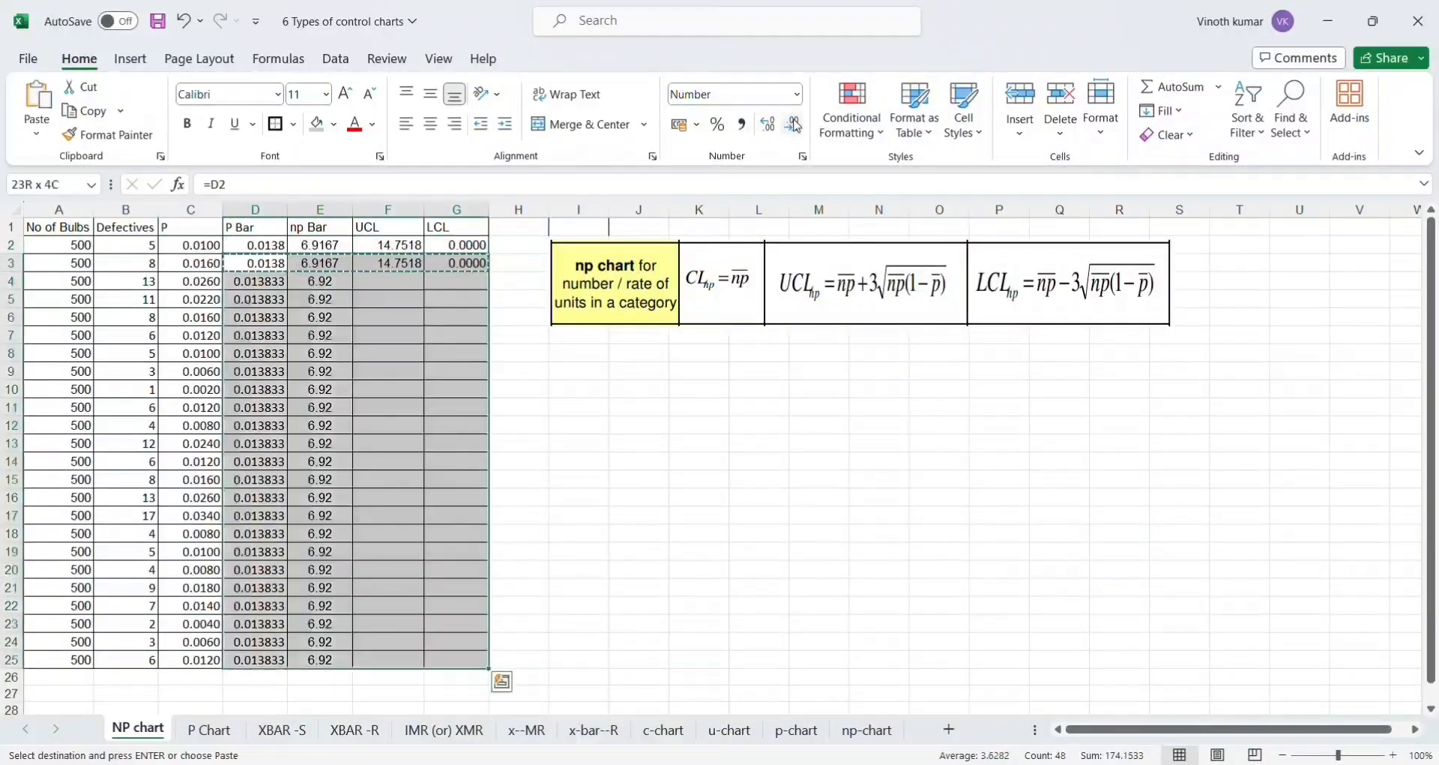
{"action": "key", "text": "ctrl+v"}
{"action": "key", "text": "Escape"}
Step: Review the formulas behind the P, P Bar, np Bar and UCL values in the first sample rows
{"action": "key", "text": "Left"}
{"action": "key", "text": "Right"}
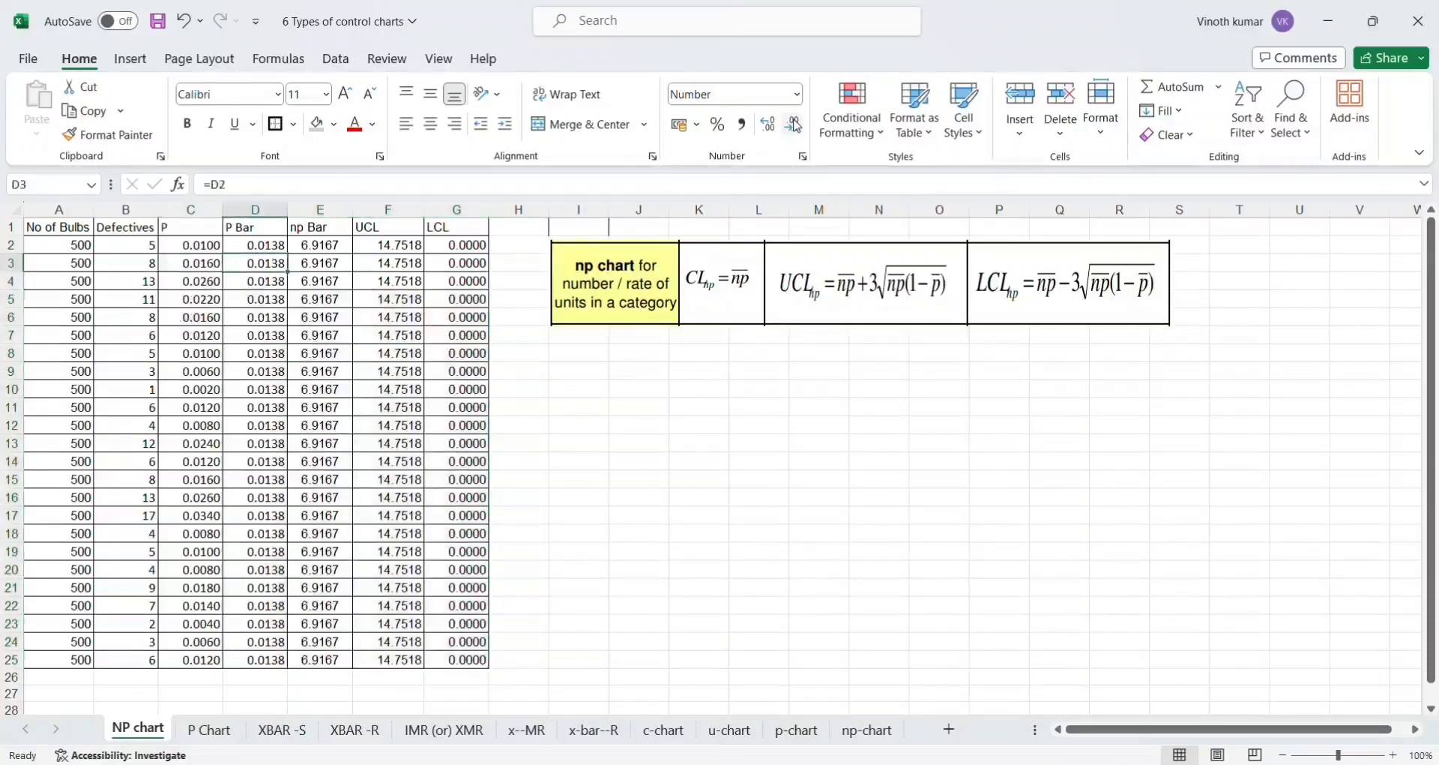
{"action": "key", "text": "Up"}
{"action": "key", "text": "Up"}
{"action": "key", "text": "Down"}
{"action": "key", "text": "Down"}
{"action": "key", "text": "Left"}
{"action": "key", "text": "Right"}
{"action": "key", "text": "Right"}
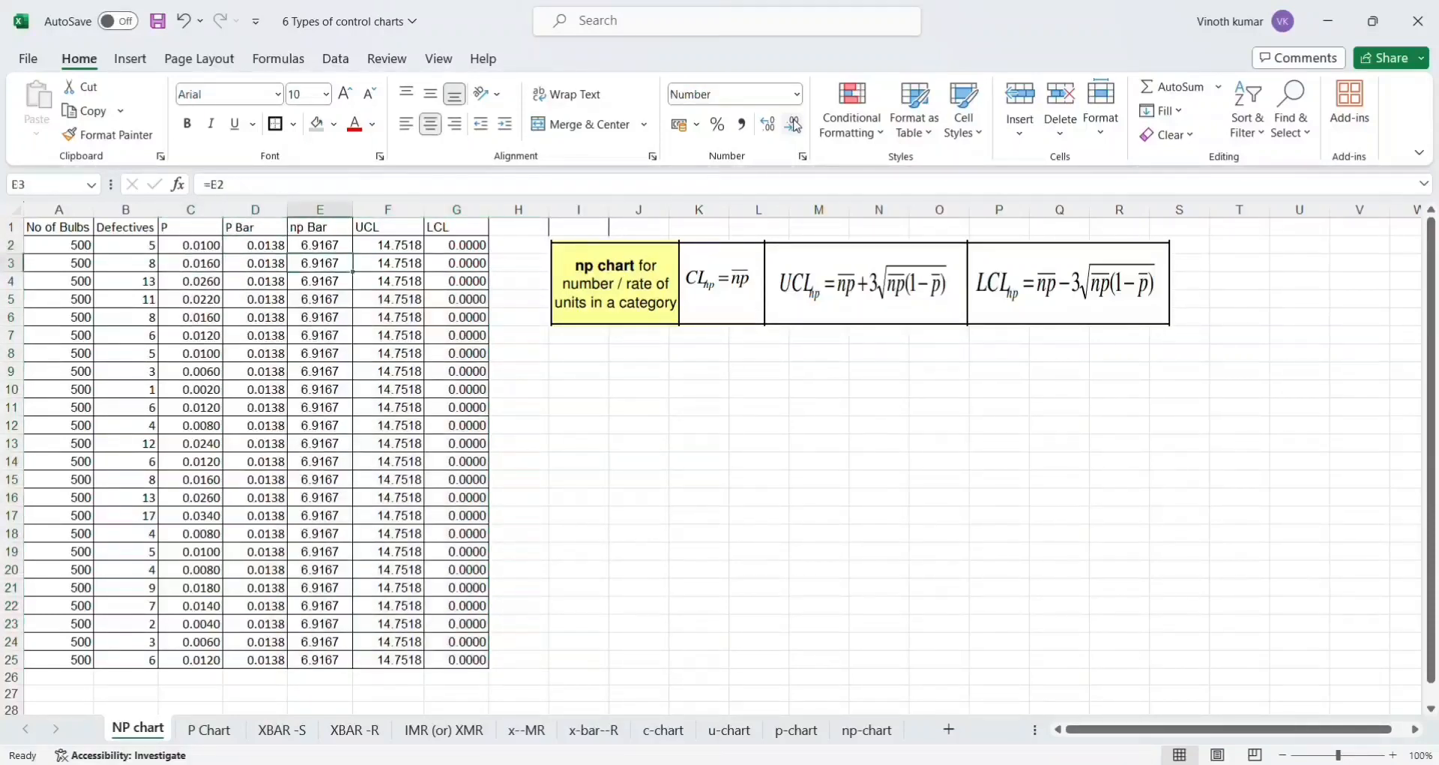
{"action": "key", "text": "Up"}
{"action": "key", "text": "Up"}
{"action": "key", "text": "Down"}
{"action": "key", "text": "Down"}
{"action": "key", "text": "Right"}
{"action": "key", "text": "Right"}
{"action": "key", "text": "Left"}
{"action": "key", "text": "Up"}
{"action": "key", "text": "Up"}
{"action": "key", "text": "Down"}
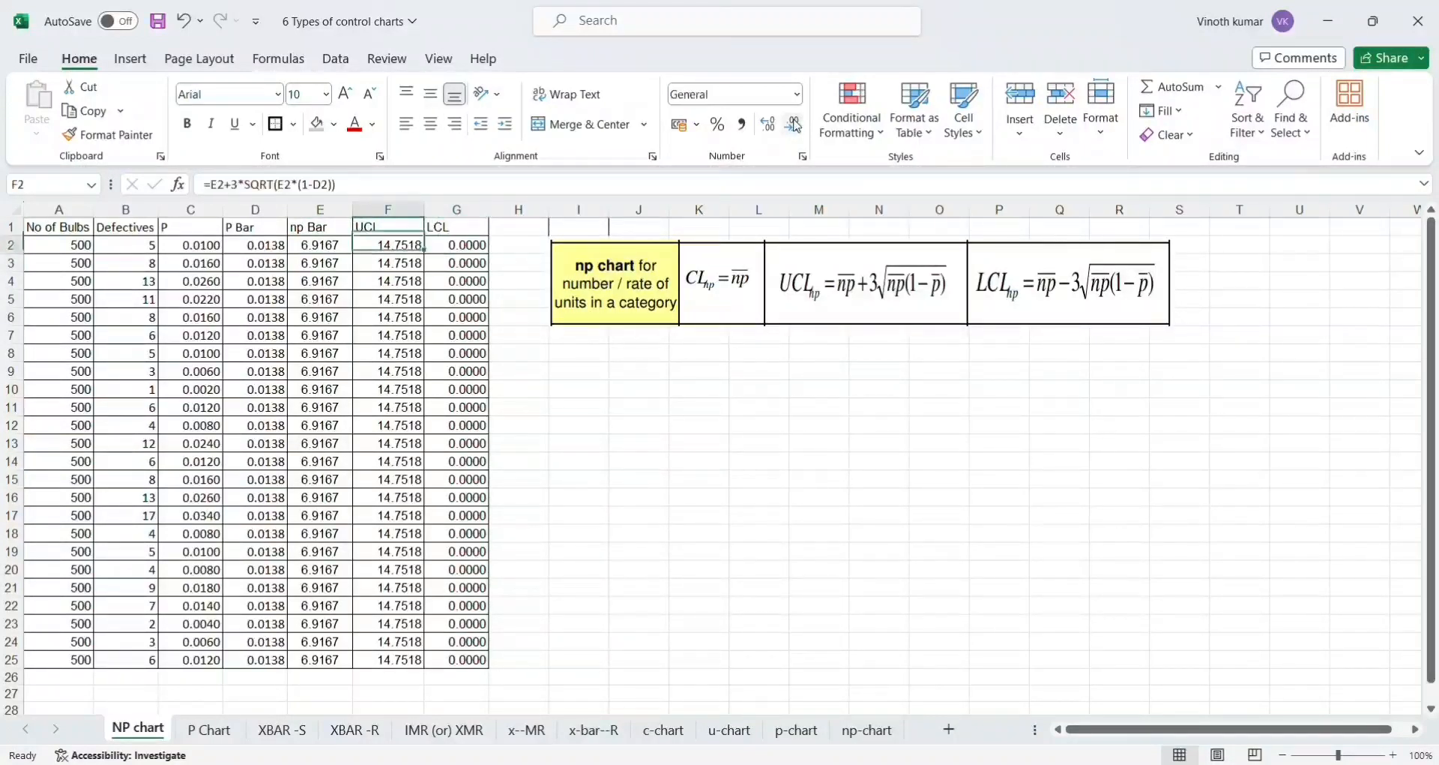
{"action": "key", "text": "Left"}
{"action": "key", "text": "Left"}
{"action": "key", "text": "Left"}
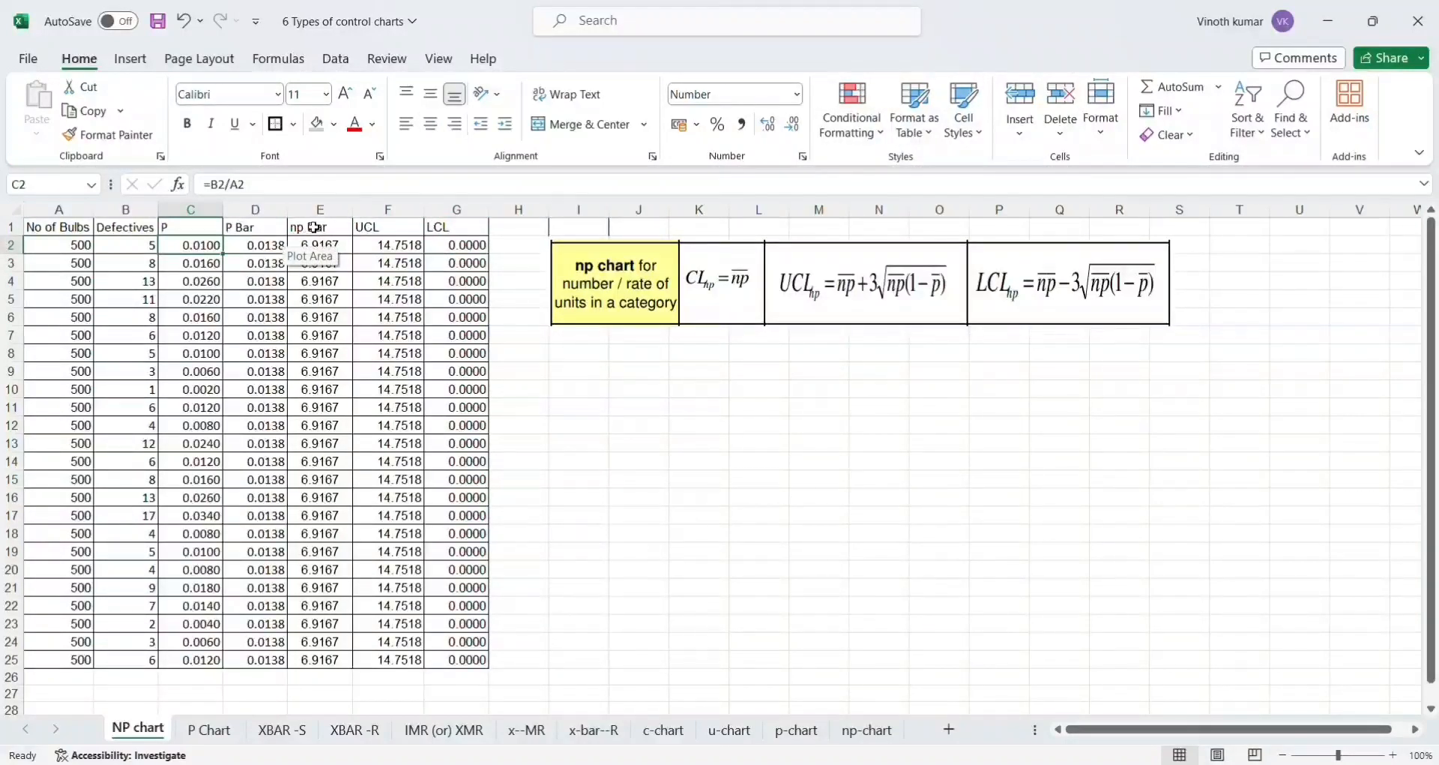
Step: Insert a 2-D line chart of the Defectives, np Bar, UCL and LCL columns, rows 1 to 25 including headers
{"action": "left_click_drag", "start_coordinate": [120, 227], "coordinate": [134, 657]}
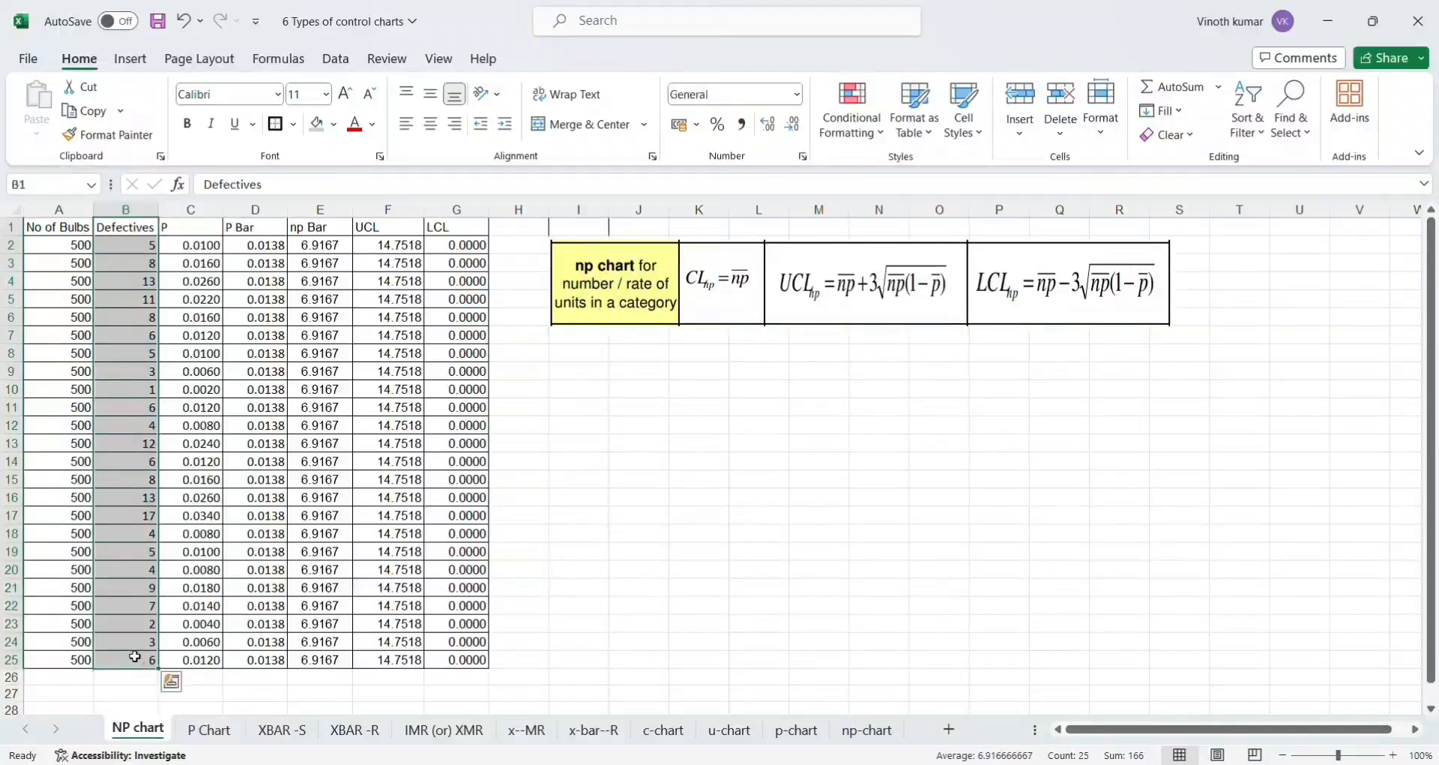
{"action": "left_click", "coordinate": [322, 228], "text": "ctrl"}
{"action": "left_click_drag", "start_coordinate": [322, 228], "coordinate": [338, 667]}
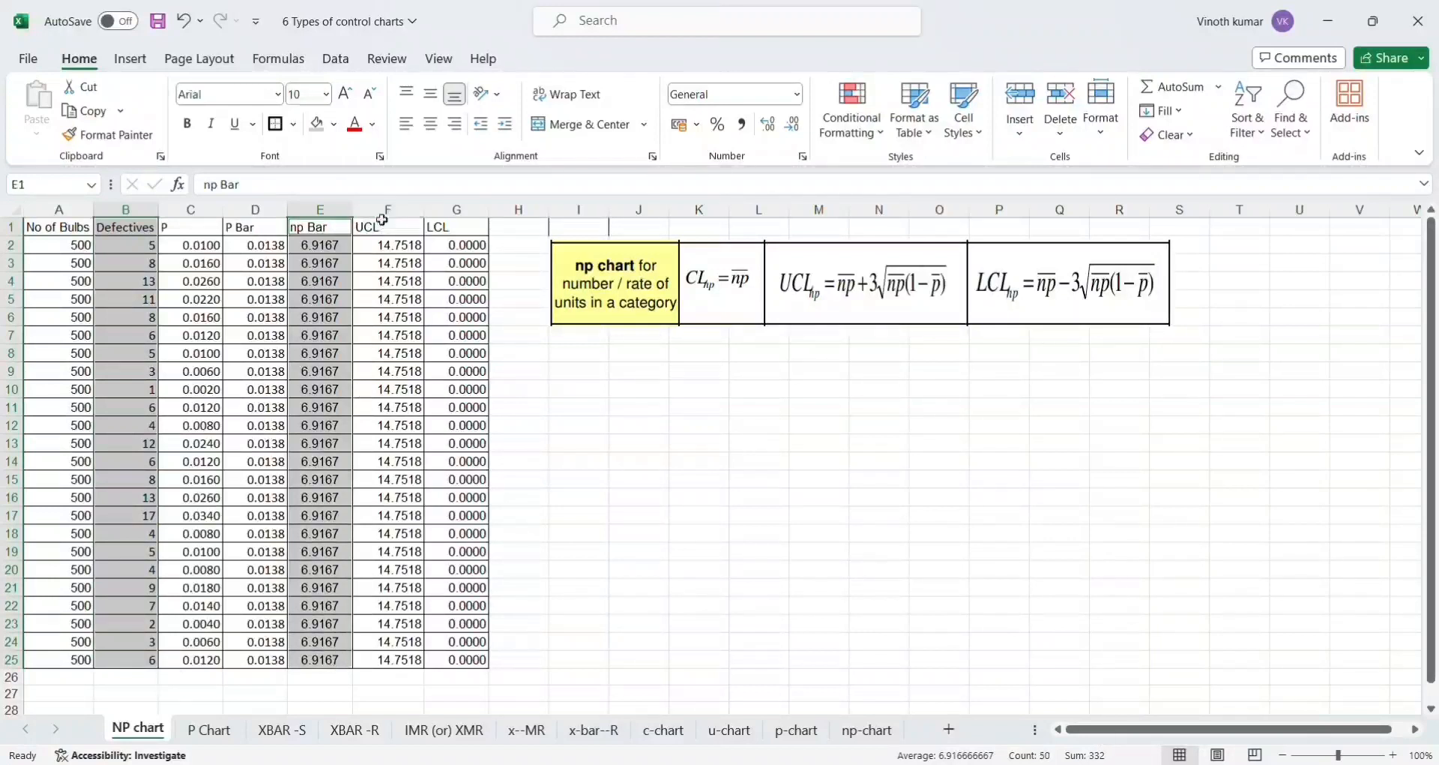
{"action": "left_click_drag", "start_coordinate": [379, 233], "coordinate": [386, 664]}
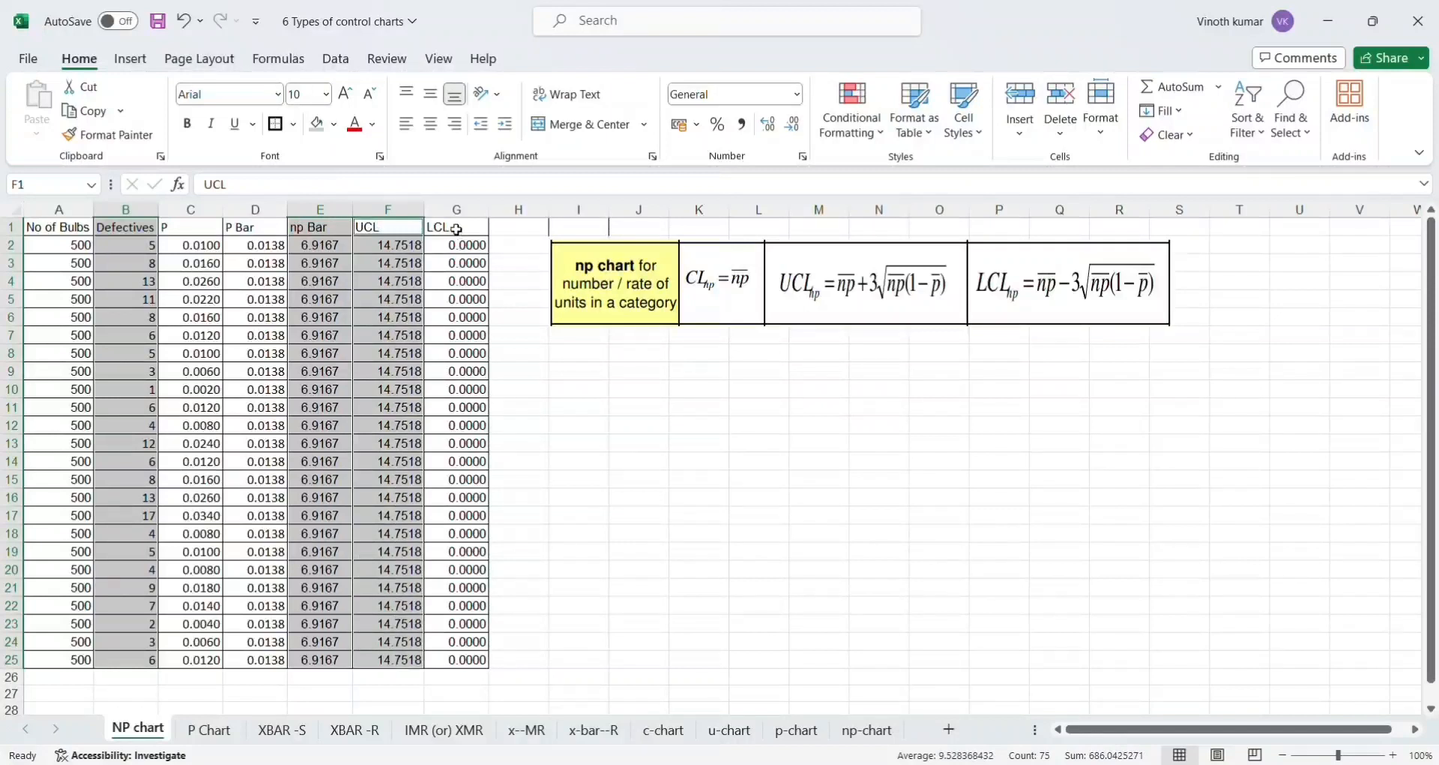
{"action": "left_click_drag", "start_coordinate": [458, 228], "coordinate": [446, 659]}
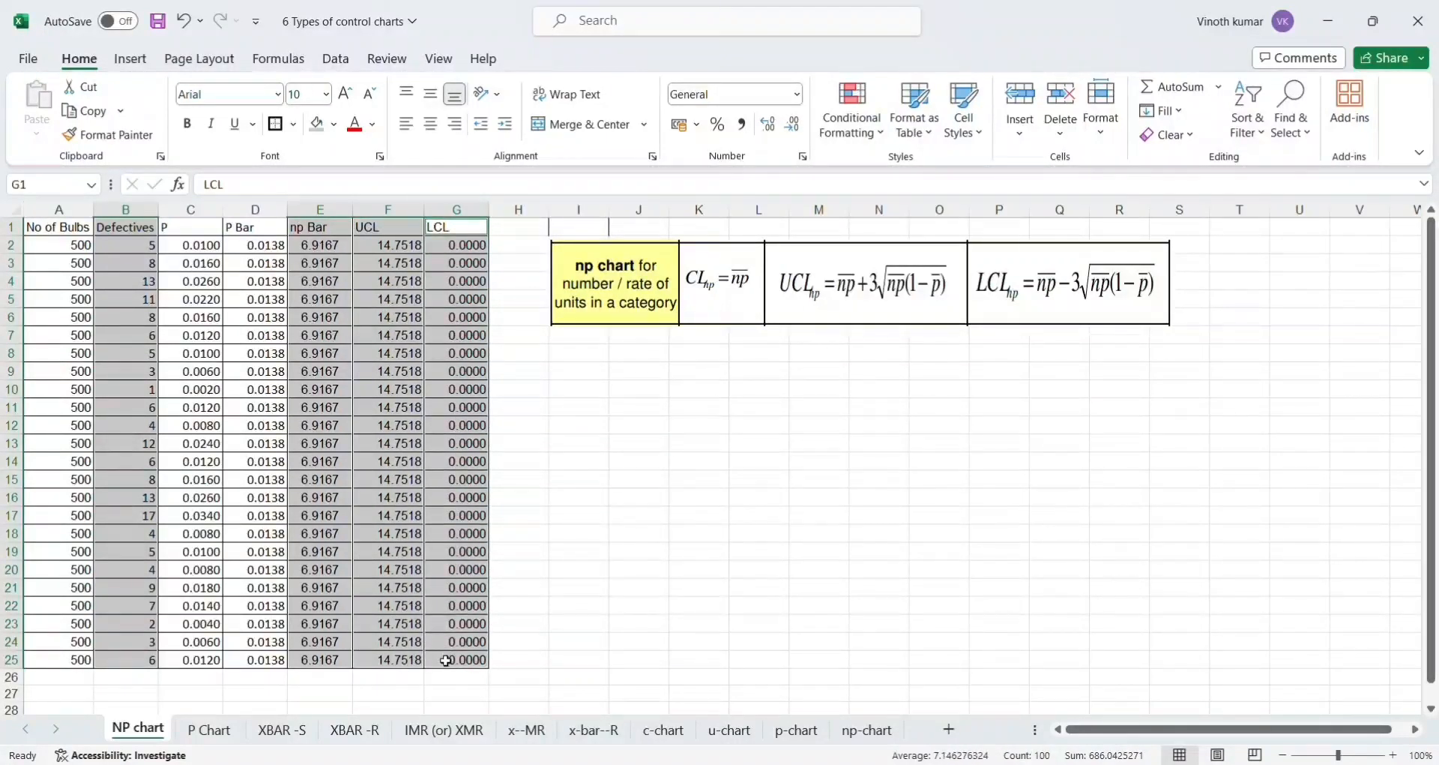
{"action": "left_click", "coordinate": [125, 60]}
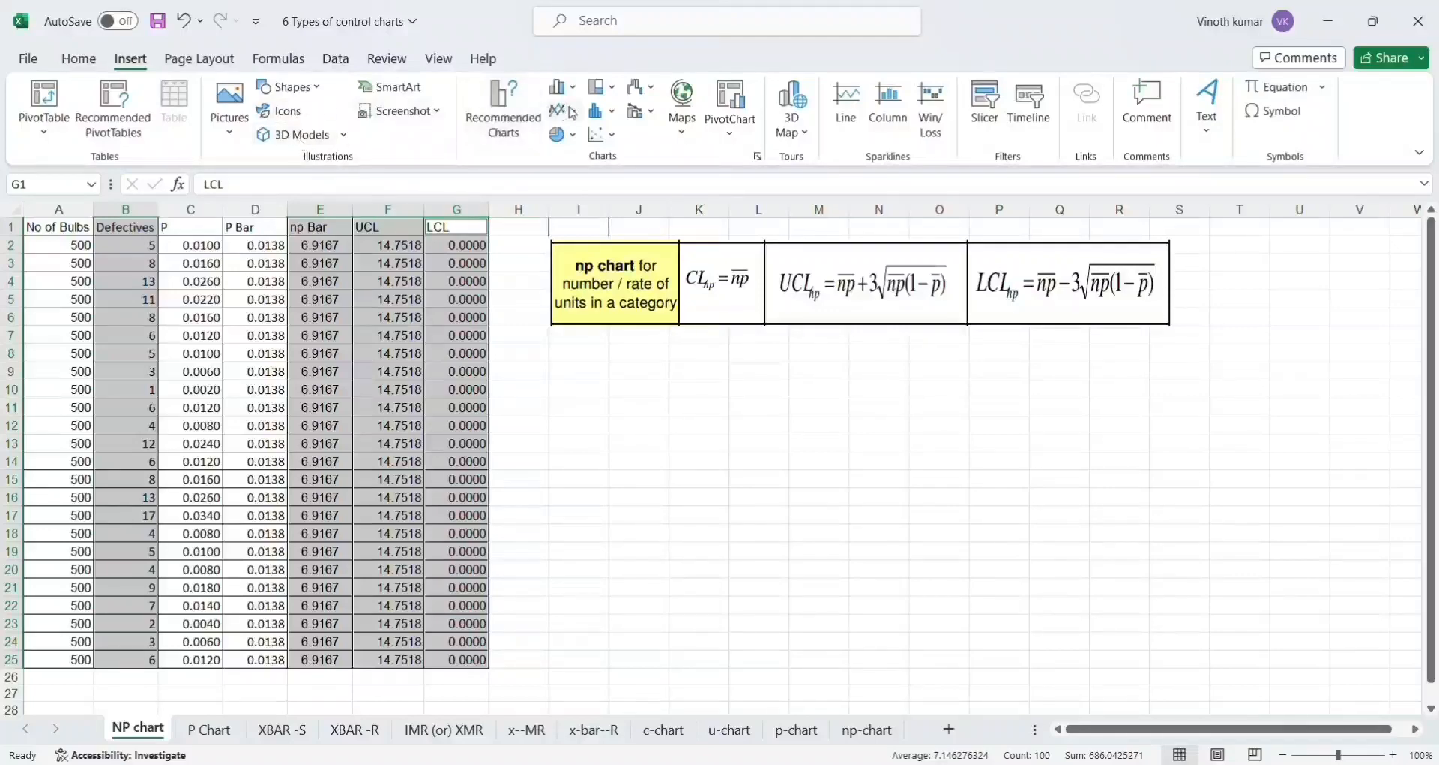
{"action": "left_click", "coordinate": [570, 112]}
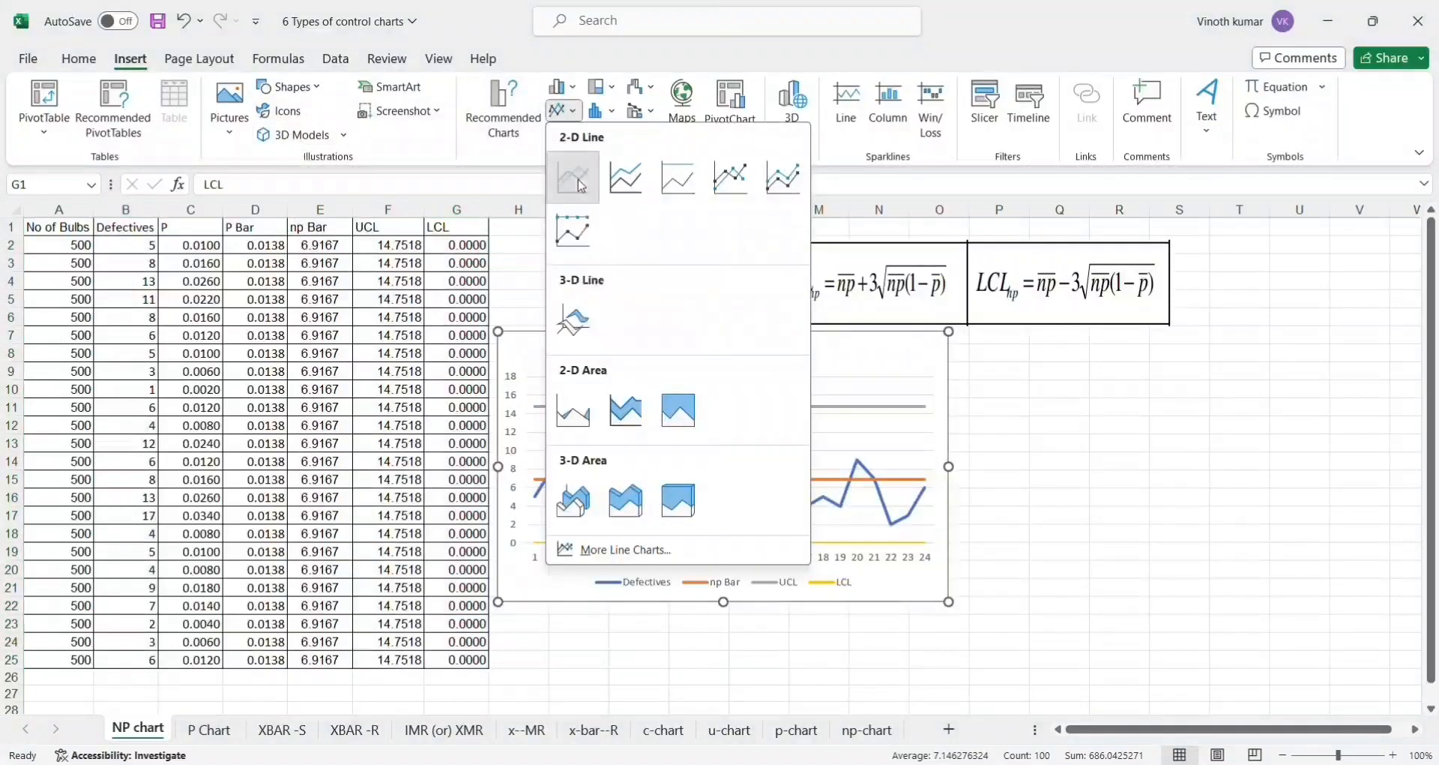
{"action": "left_click", "coordinate": [575, 179]}
{"action": "left_click", "coordinate": [1172, 552]}
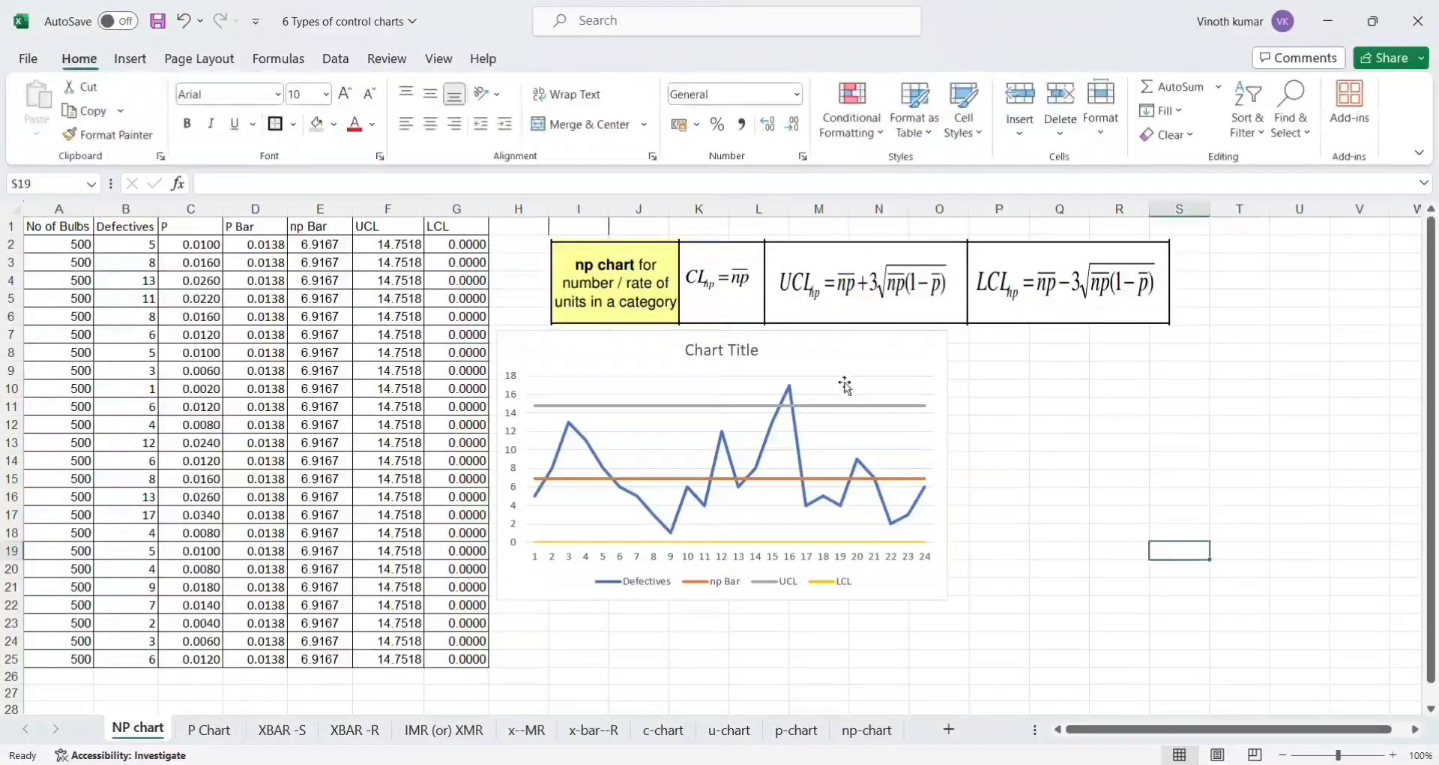
Step: Replace the chart's placeholder title with "np Chart" and close the chart formatting options
{"action": "left_click", "coordinate": [865, 352]}
{"action": "double_click", "coordinate": [702, 346]}
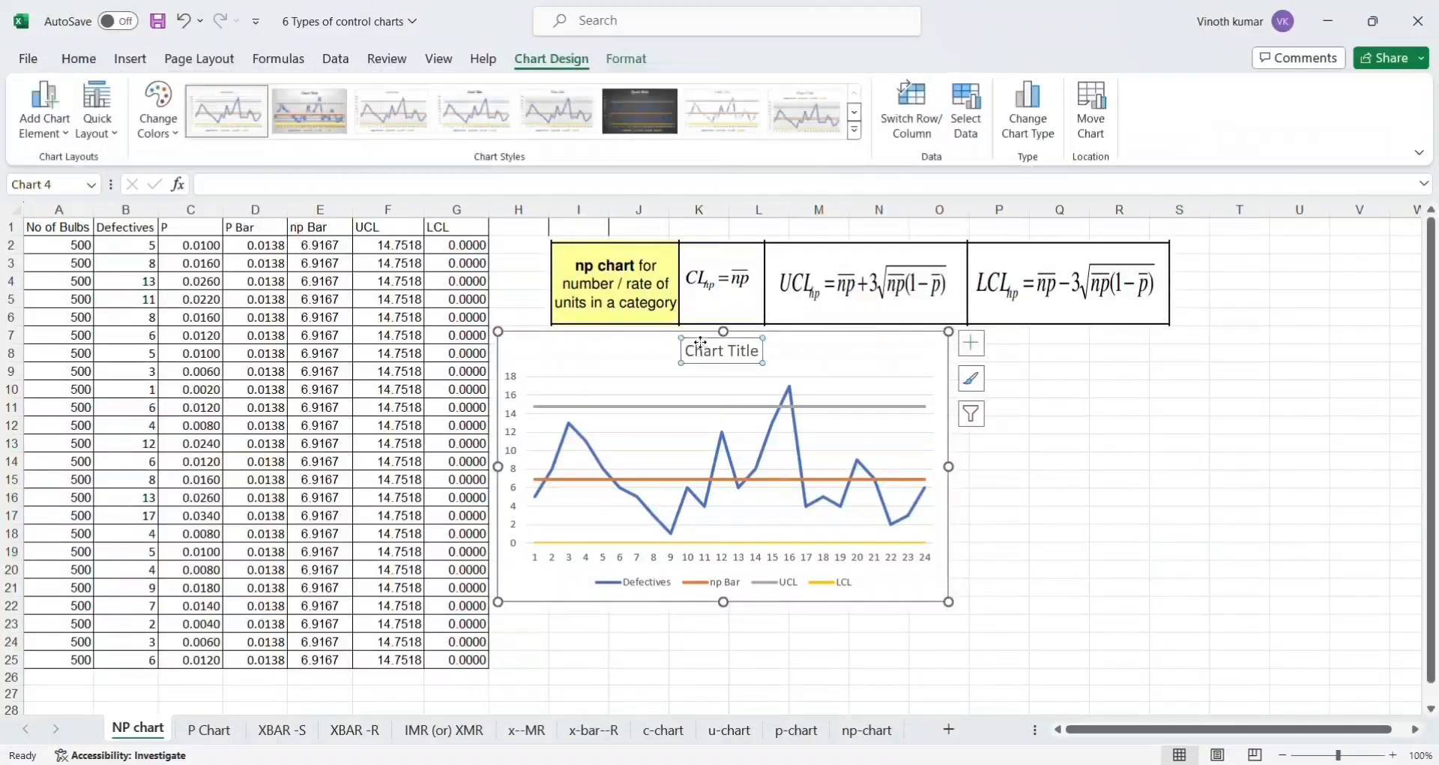
{"action": "left_click", "coordinate": [694, 352]}
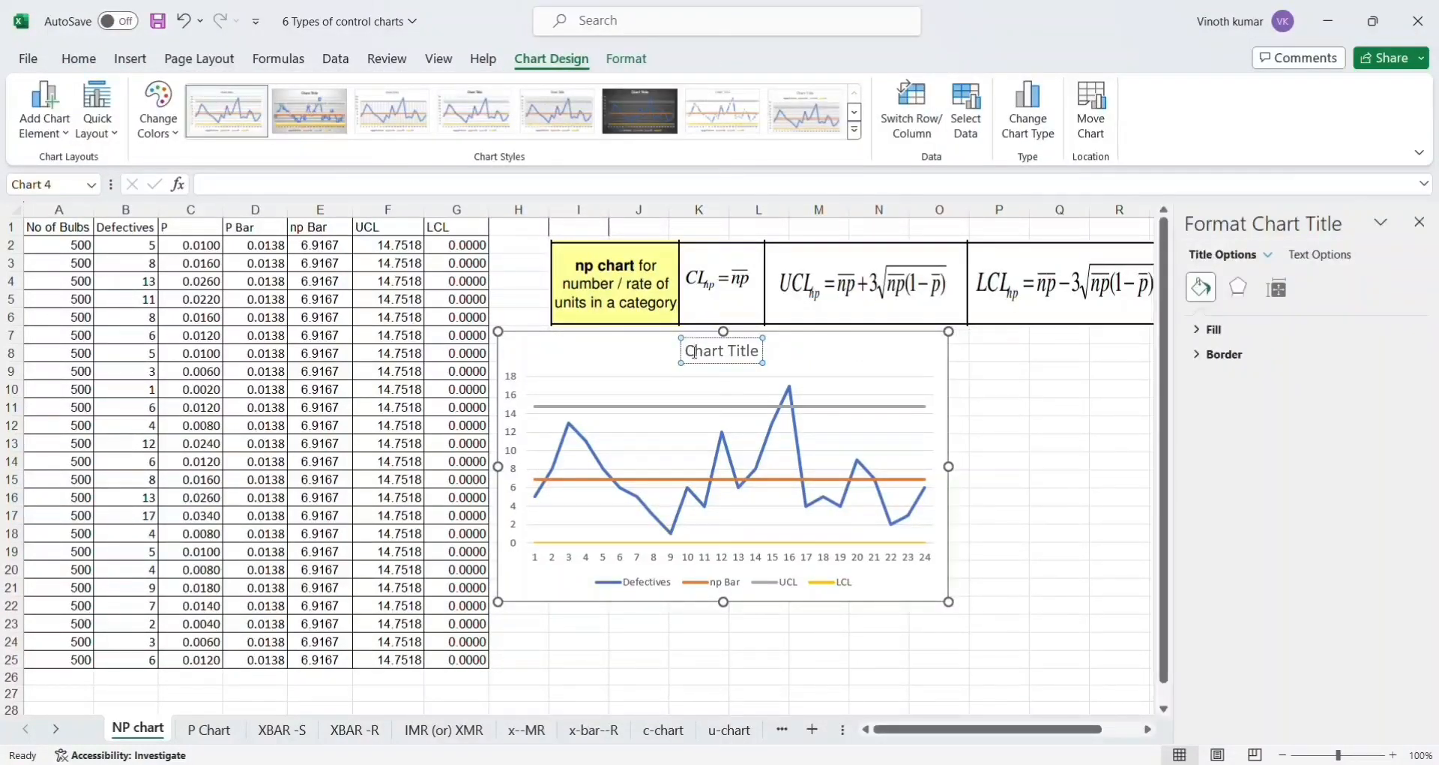
{"action": "key", "text": "shift+Right"}
{"action": "key", "text": "shift+Right"}
{"action": "key", "text": "shift+Right"}
{"action": "key", "text": "Left"}
{"action": "key", "text": "Left"}
{"action": "key", "text": "shift+Right"}
{"action": "key", "text": "shift+Right"}
{"action": "key", "text": "shift+Right"}
{"action": "key", "text": "shift+Right"}
{"action": "key", "text": "shift+Right"}
{"action": "key", "text": "shift+Right"}
{"action": "key", "text": "shift+Right"}
{"action": "key", "text": "shift+Right"}
{"action": "key", "text": "shift+Right"}
{"action": "key", "text": "shift+Right"}
{"action": "key", "text": "shift+Right"}
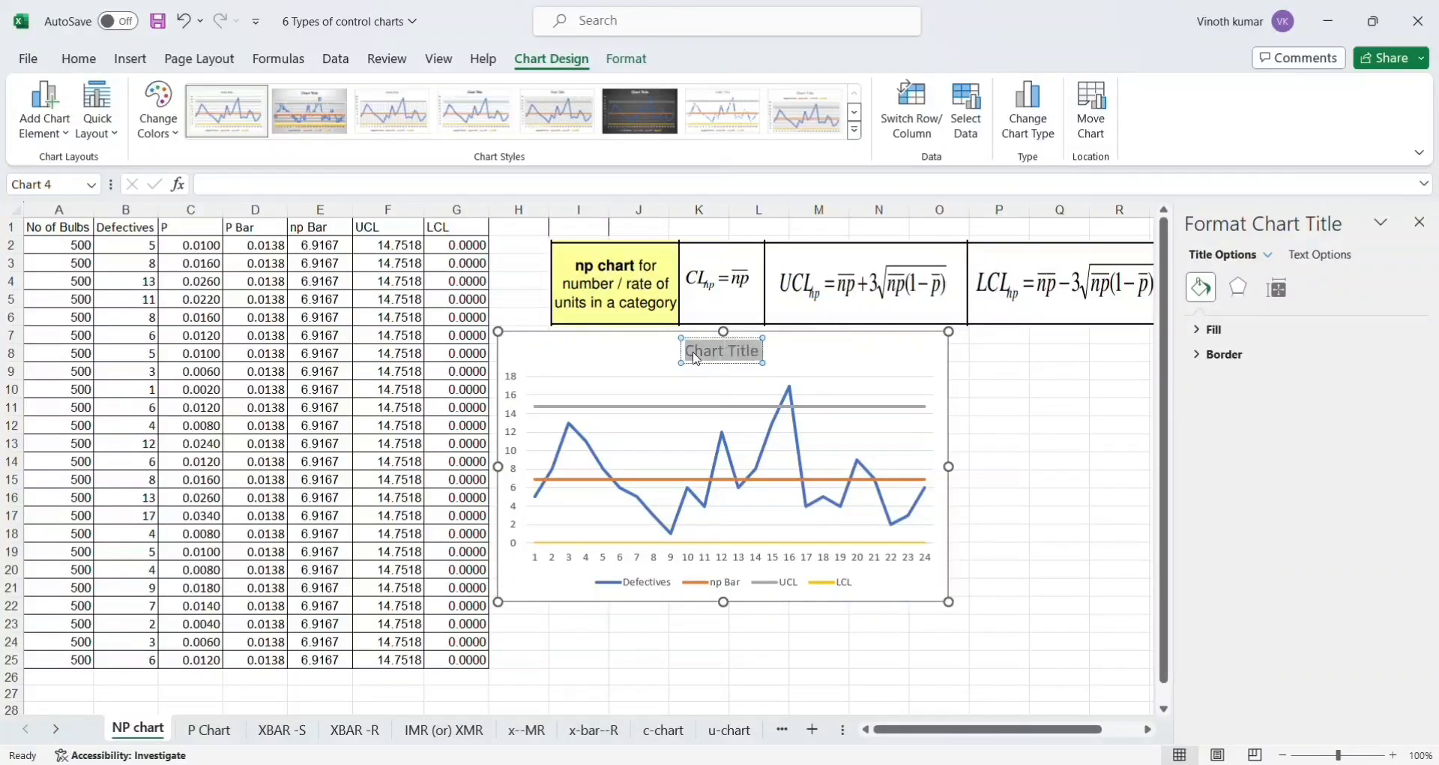
{"action": "type", "text": "np"}
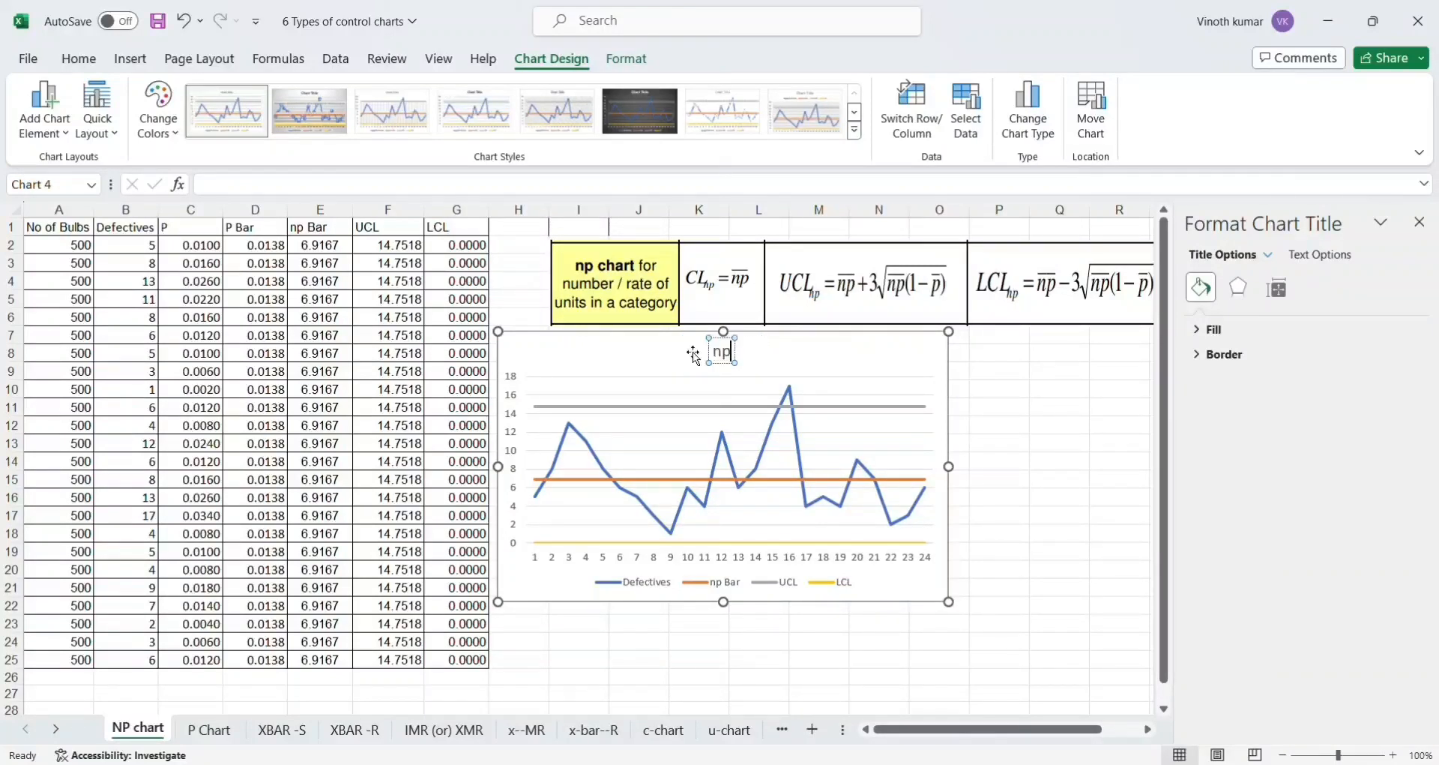
{"action": "type", "text": " Chart"}
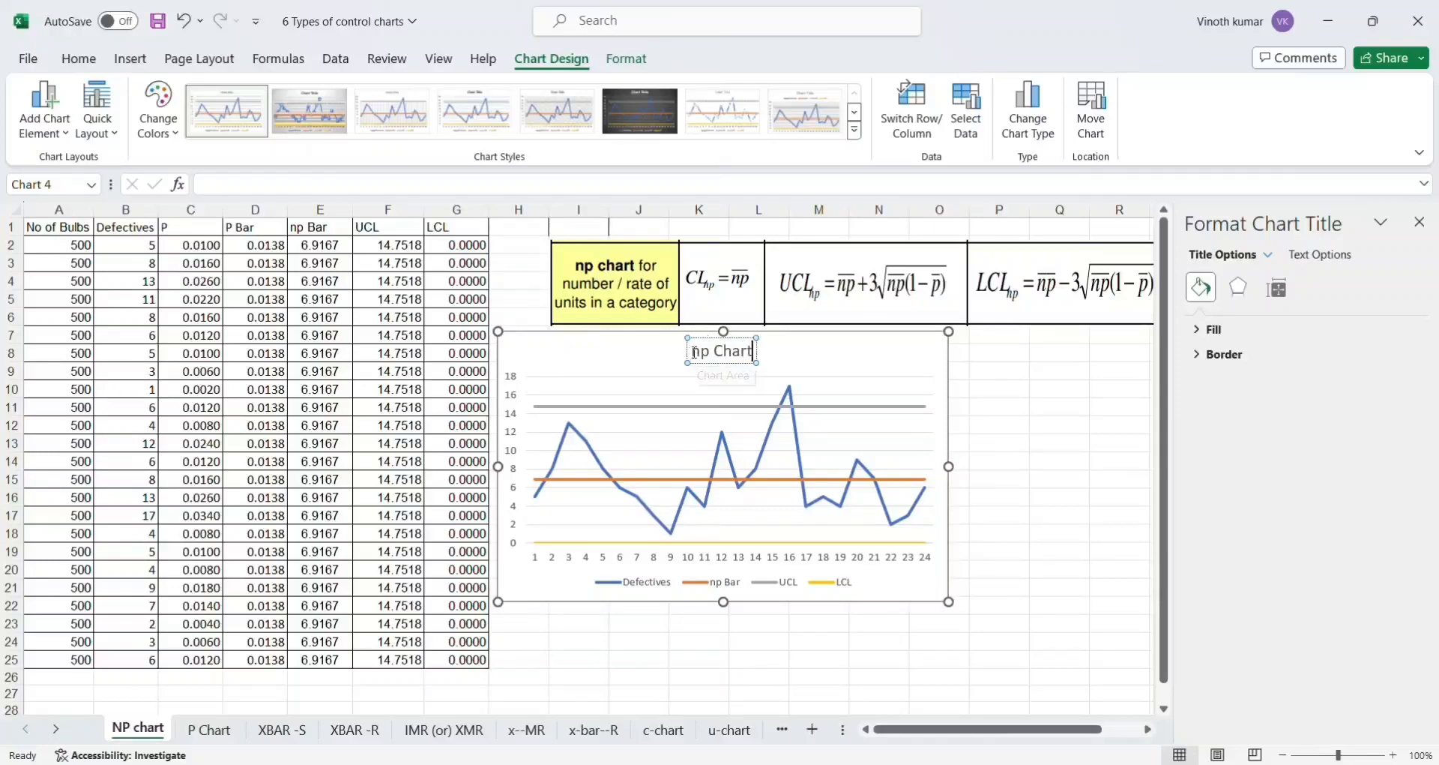
{"action": "left_click", "coordinate": [1000, 444]}
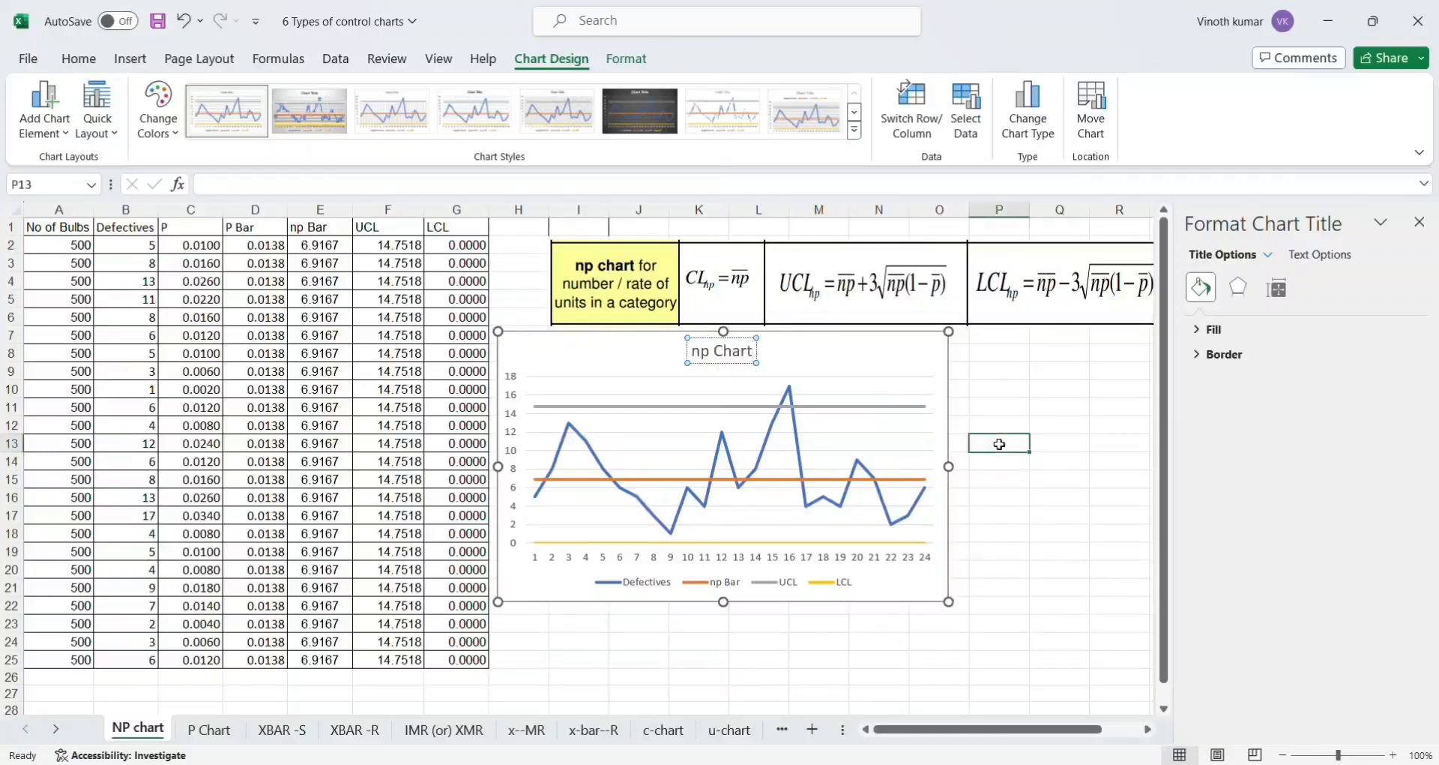
{"action": "left_click", "coordinate": [929, 392]}
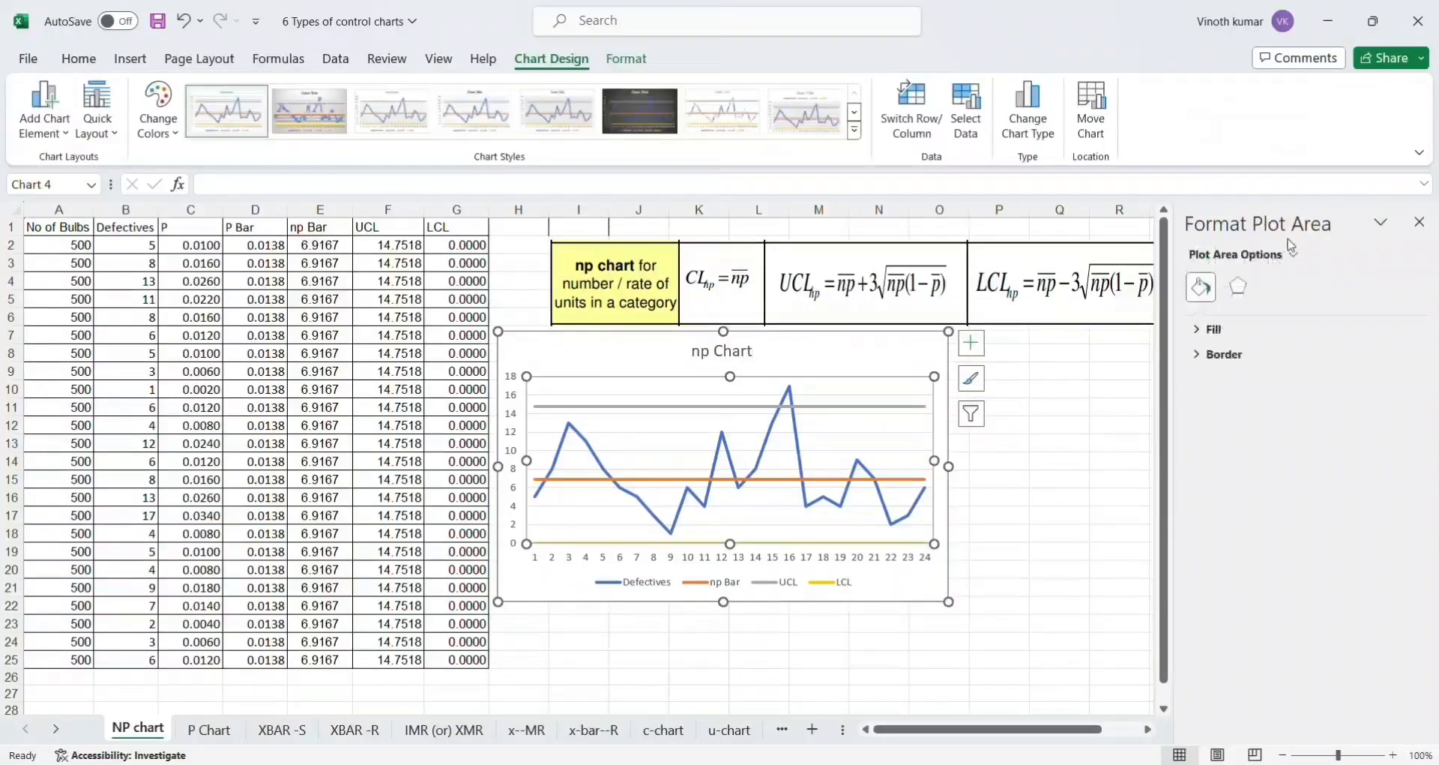
{"action": "left_click", "coordinate": [1419, 222]}
{"action": "left_click", "coordinate": [1021, 464]}
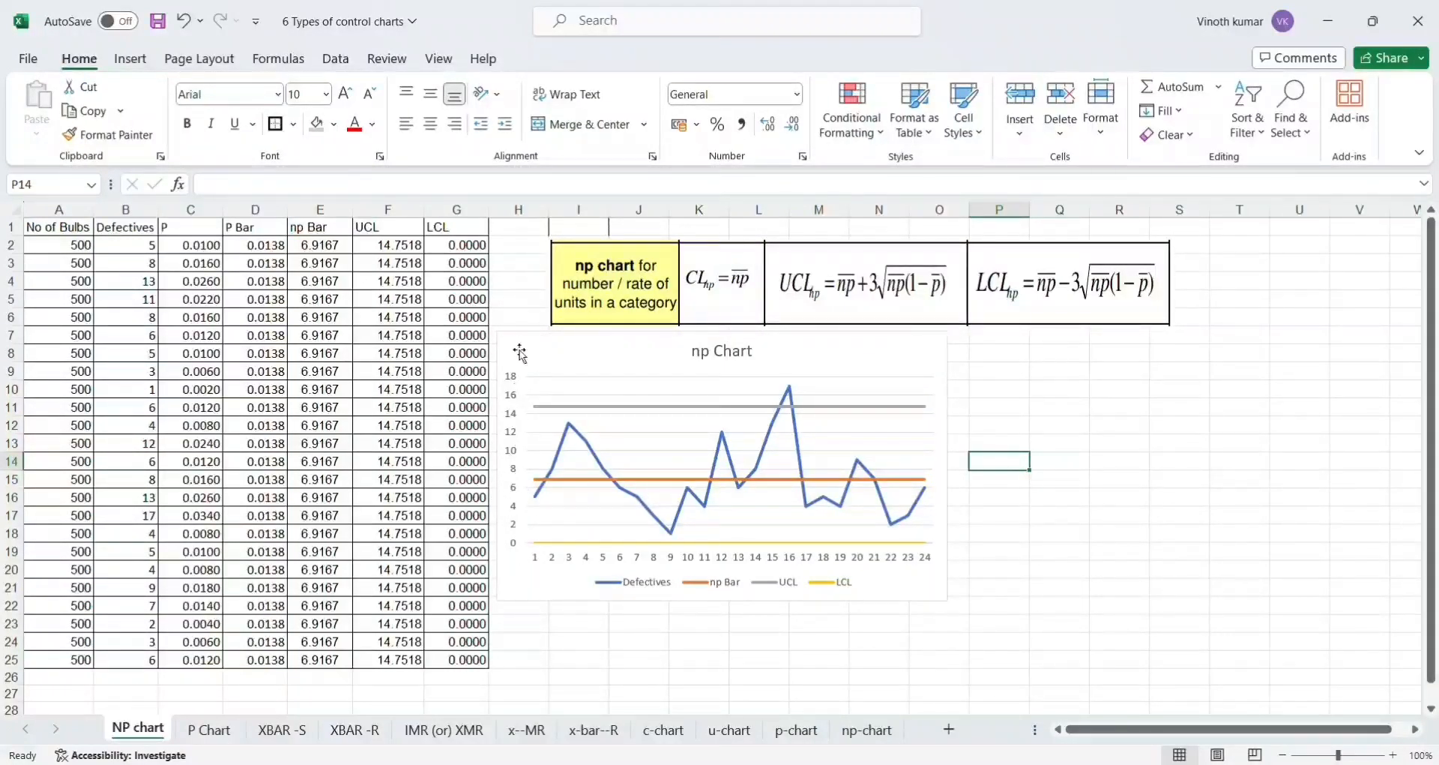
Step: Widen the np Chart to about the right edge of the formula table and shift it slightly away from the data
{"action": "left_click", "coordinate": [922, 423]}
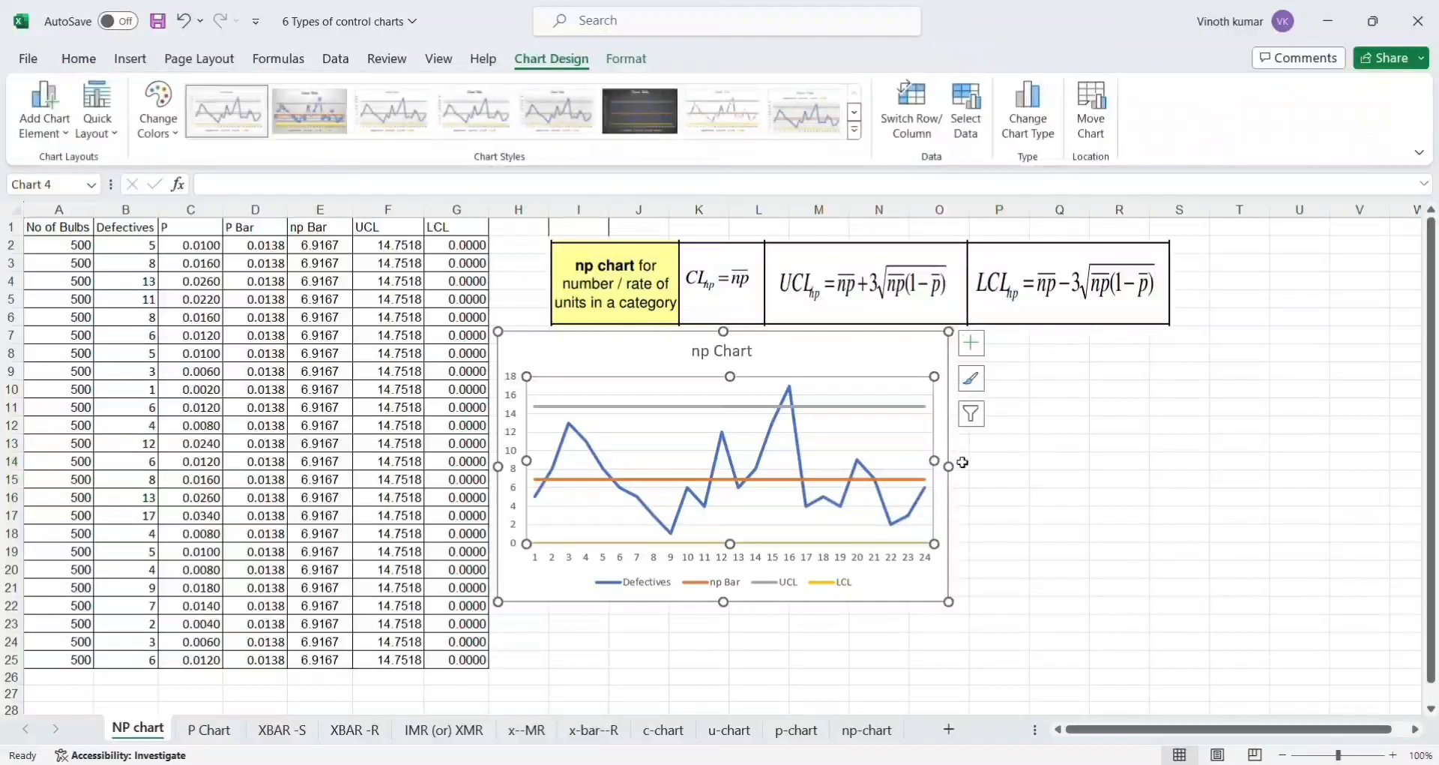
{"action": "left_click_drag", "start_coordinate": [949, 466], "coordinate": [1169, 465]}
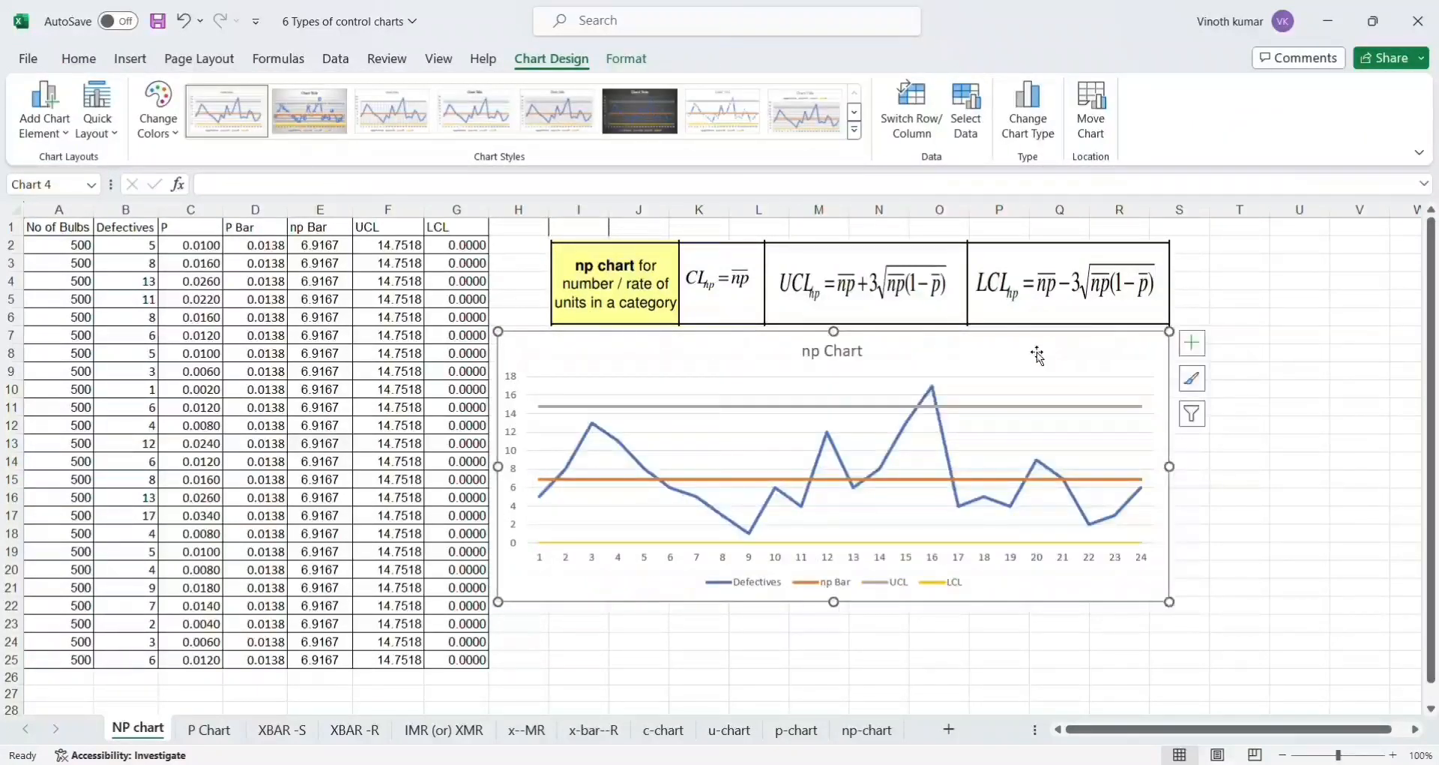
{"action": "left_click_drag", "start_coordinate": [1031, 352], "coordinate": [1063, 353]}
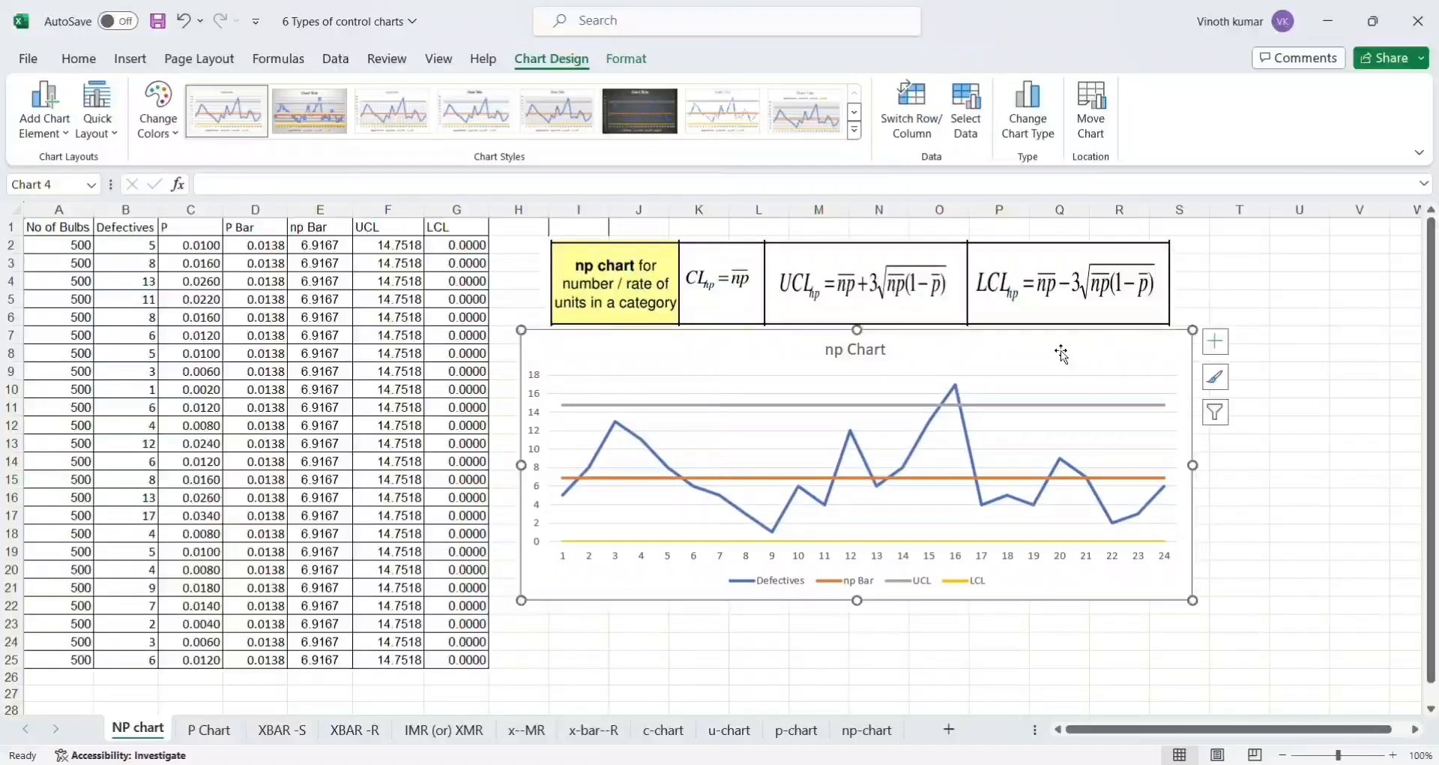
{"action": "left_click", "coordinate": [1265, 493]}
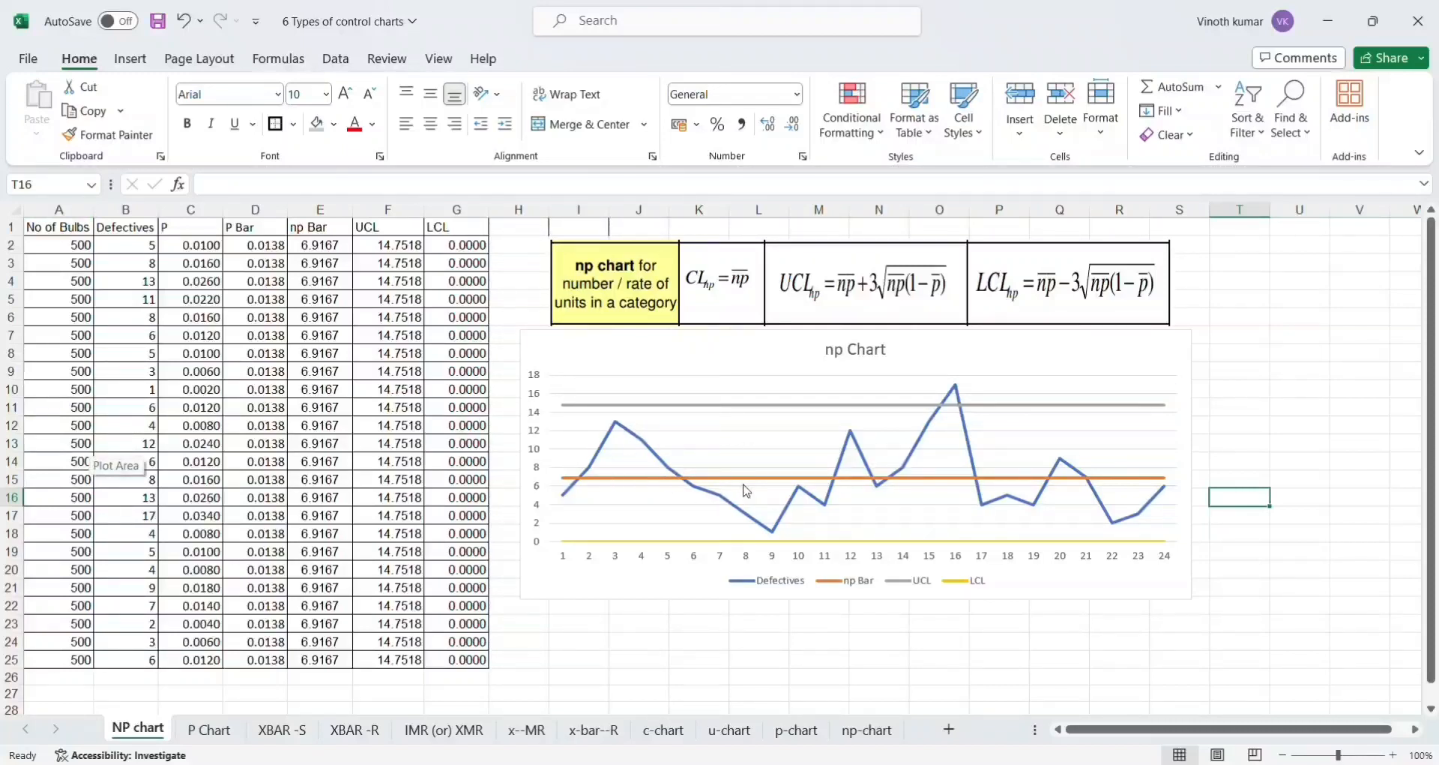
{"action": "left_click", "coordinate": [1122, 603]}
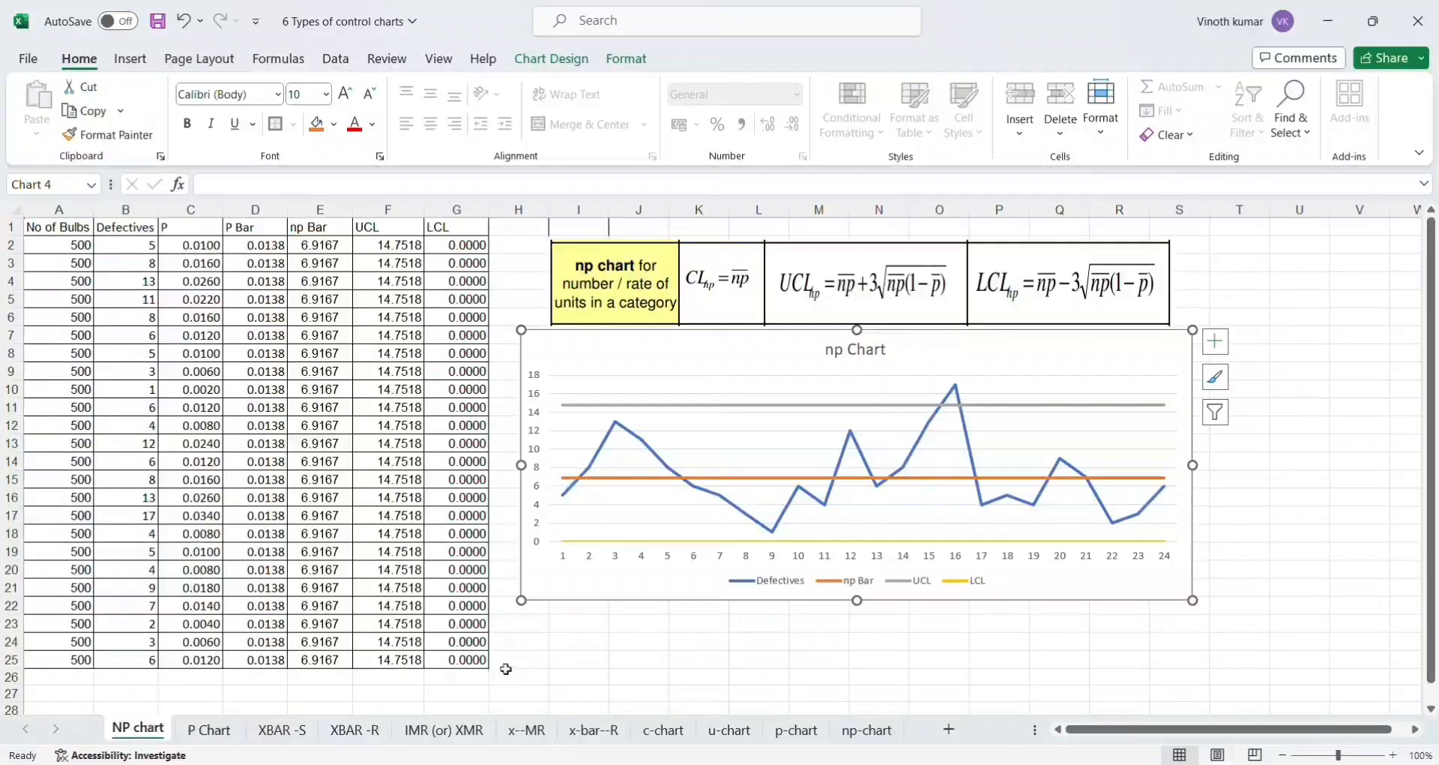
{"action": "left_click", "coordinate": [599, 642]}
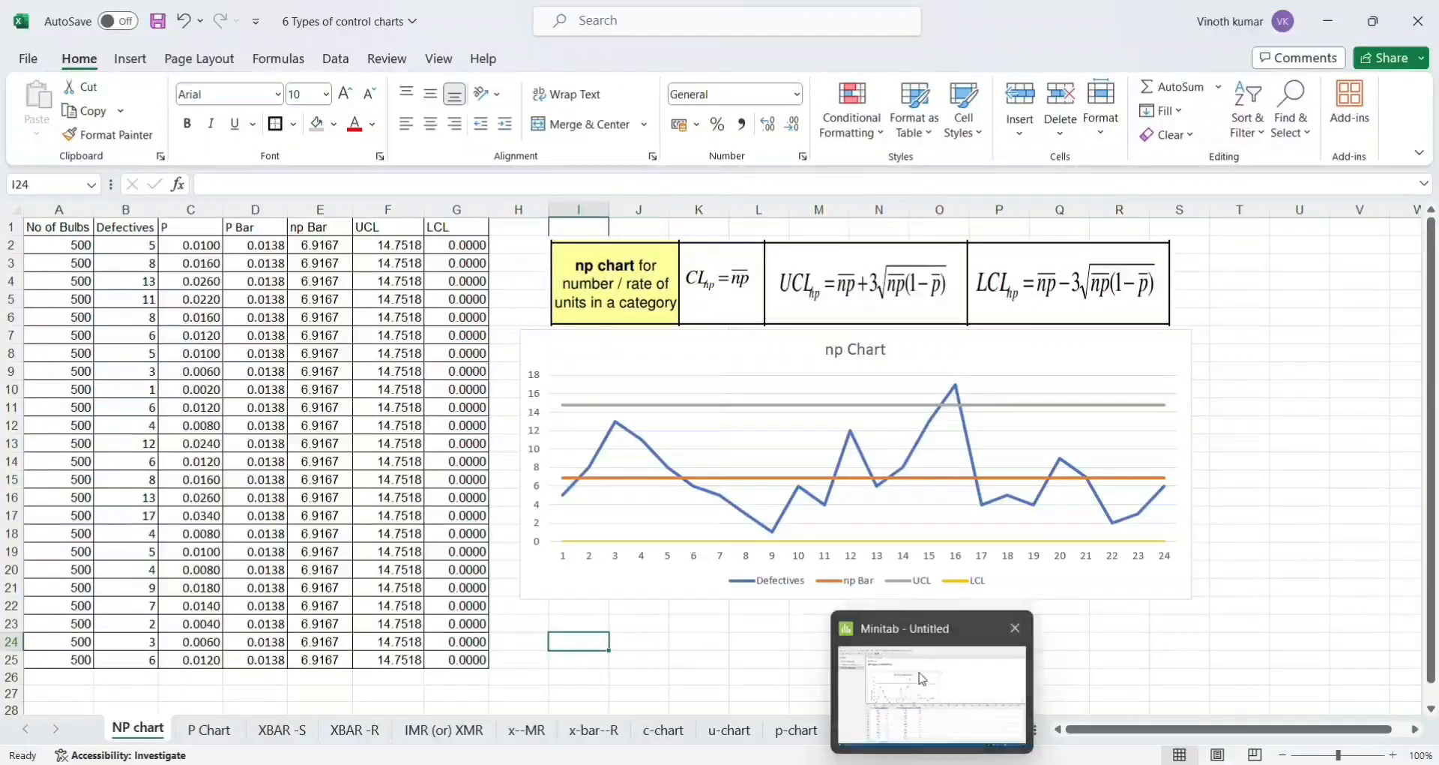
Step: Switch to Minitab and delete the three old control charts and the worksheet data in columns C1 to C5
{"action": "left_click", "coordinate": [923, 678]}
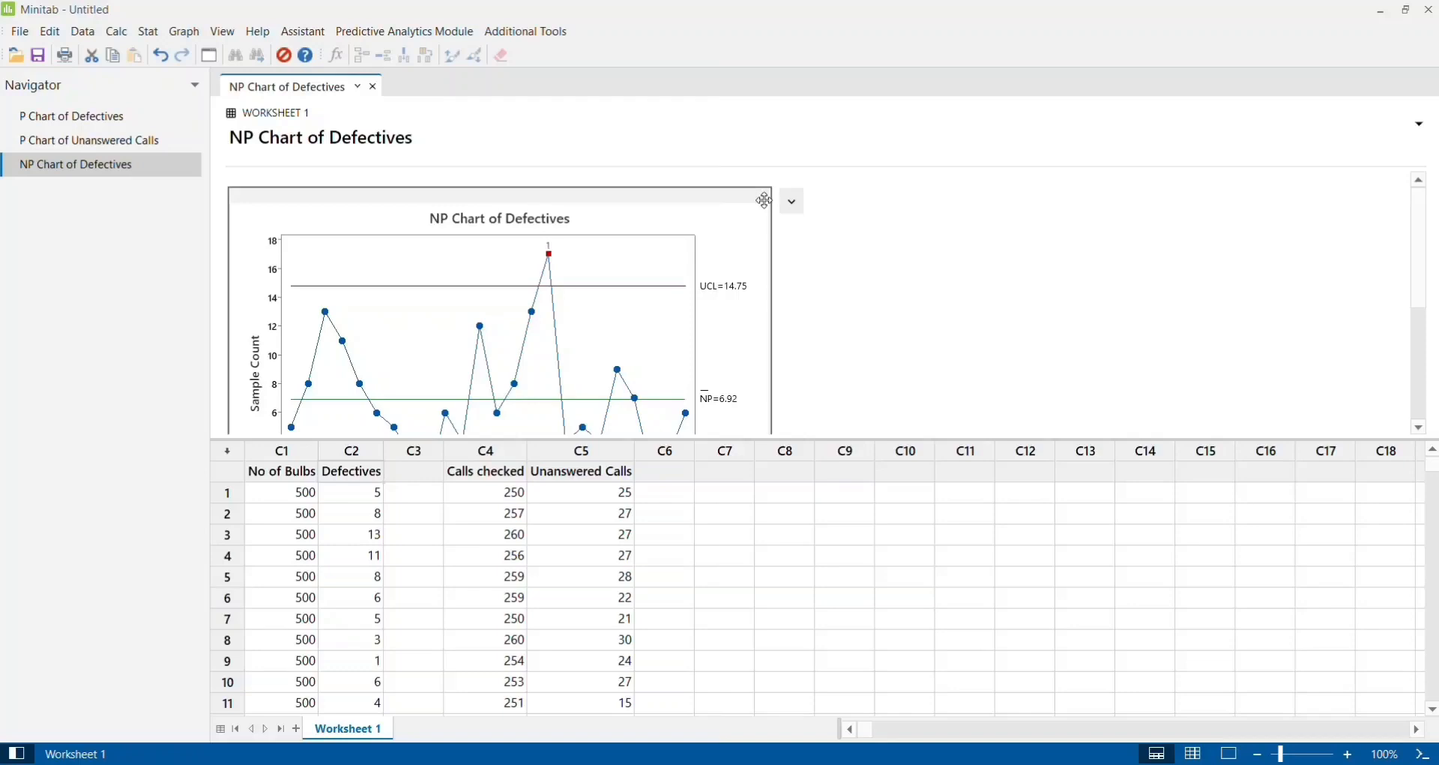
{"action": "right_click", "coordinate": [169, 166]}
{"action": "left_click", "coordinate": [241, 319]}
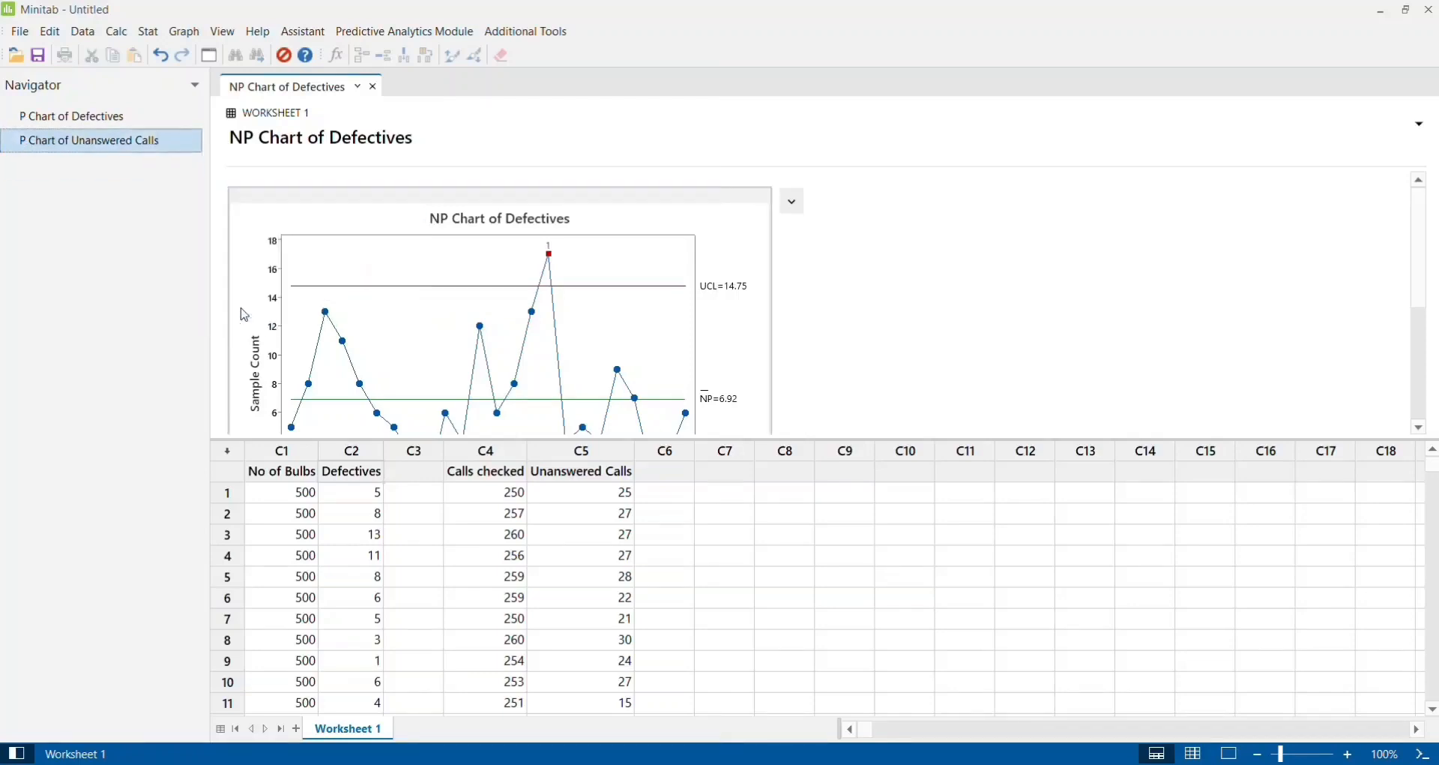
{"action": "right_click", "coordinate": [117, 150]}
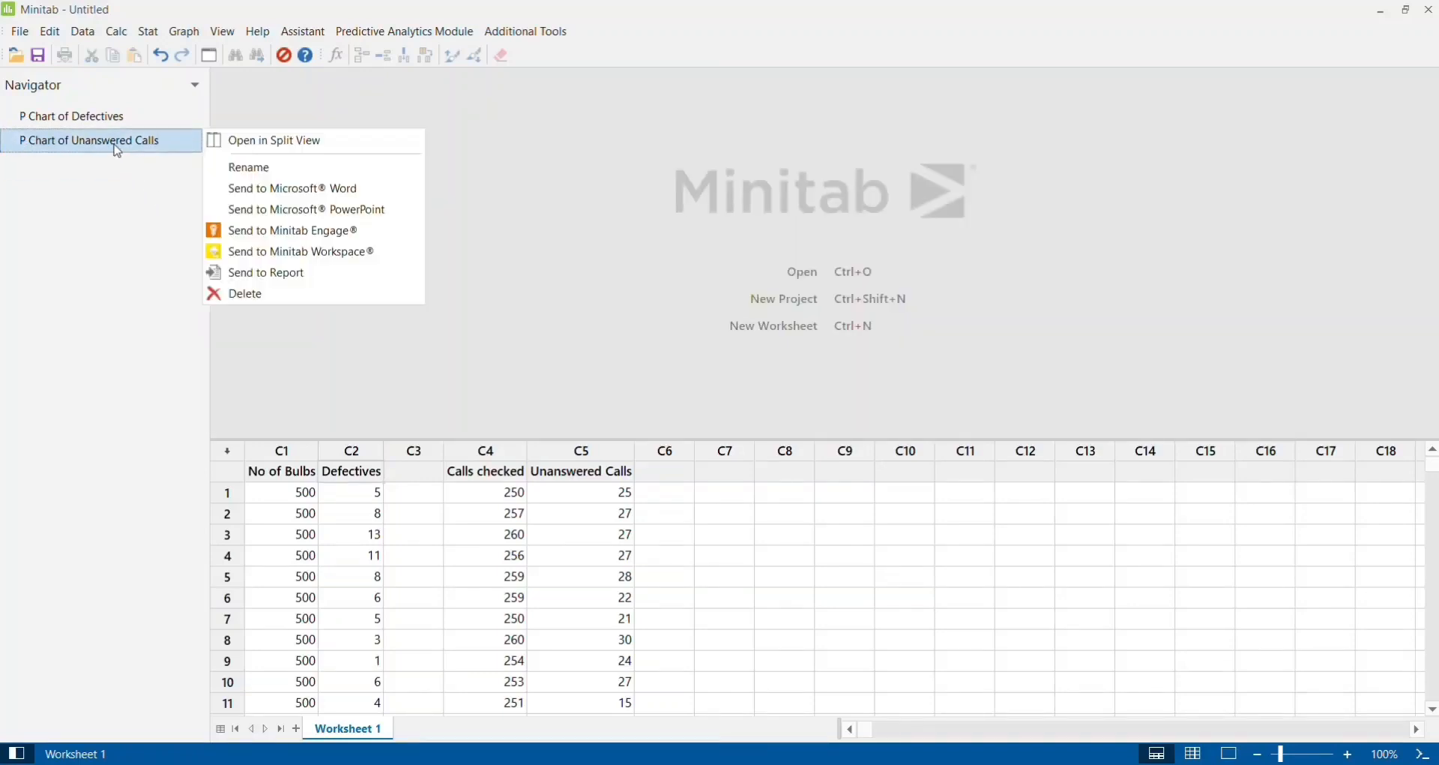
{"action": "left_click", "coordinate": [236, 293]}
{"action": "right_click", "coordinate": [87, 126]}
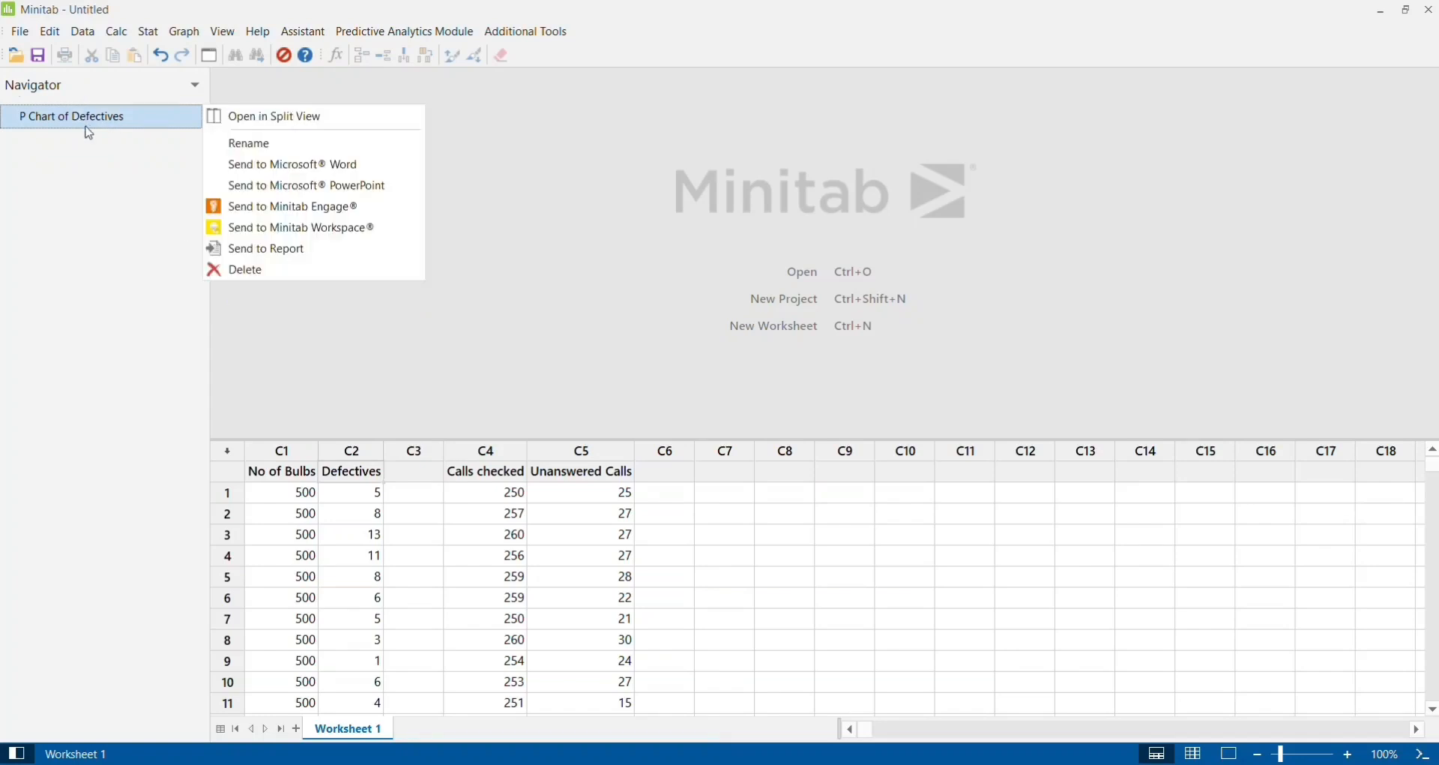
{"action": "left_click", "coordinate": [245, 272]}
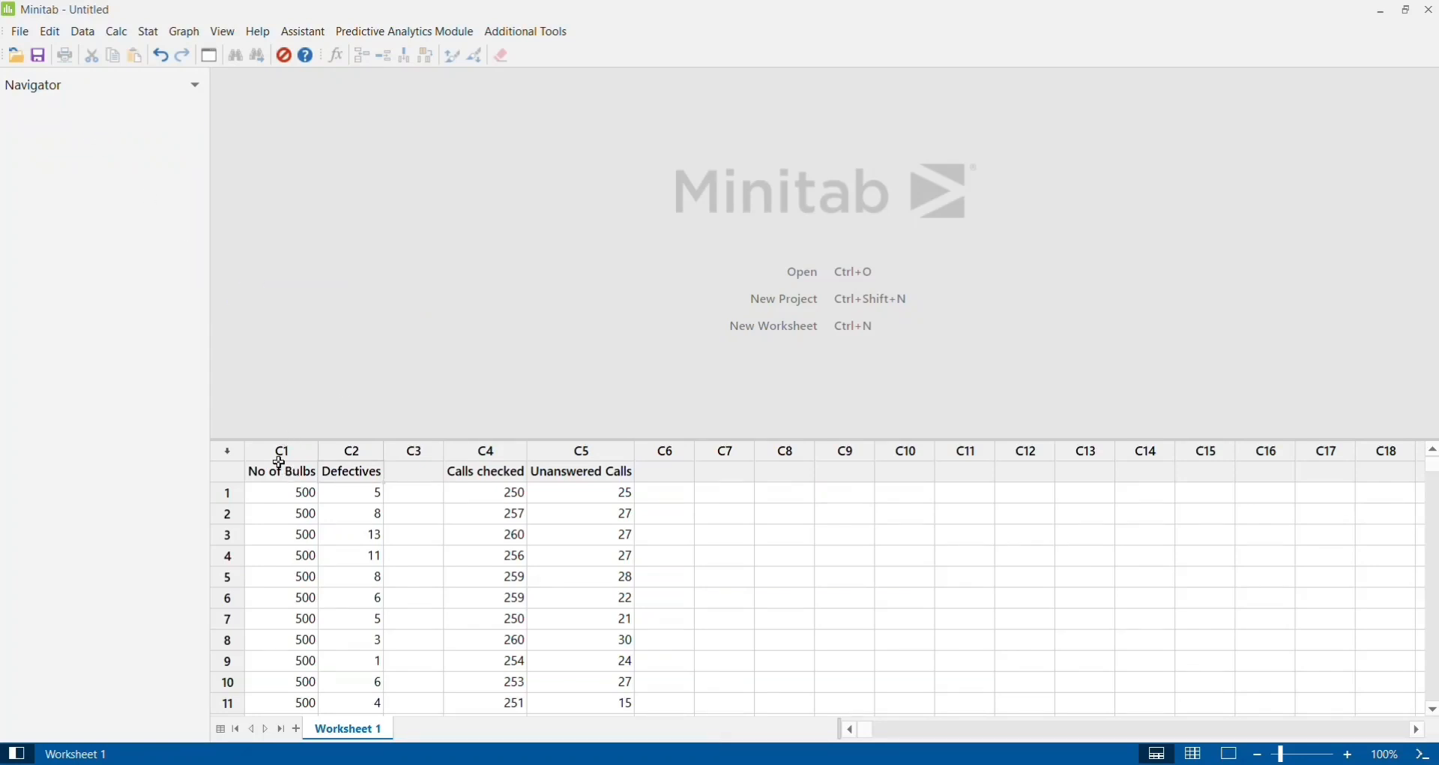
{"action": "left_click_drag", "start_coordinate": [282, 450], "coordinate": [610, 484]}
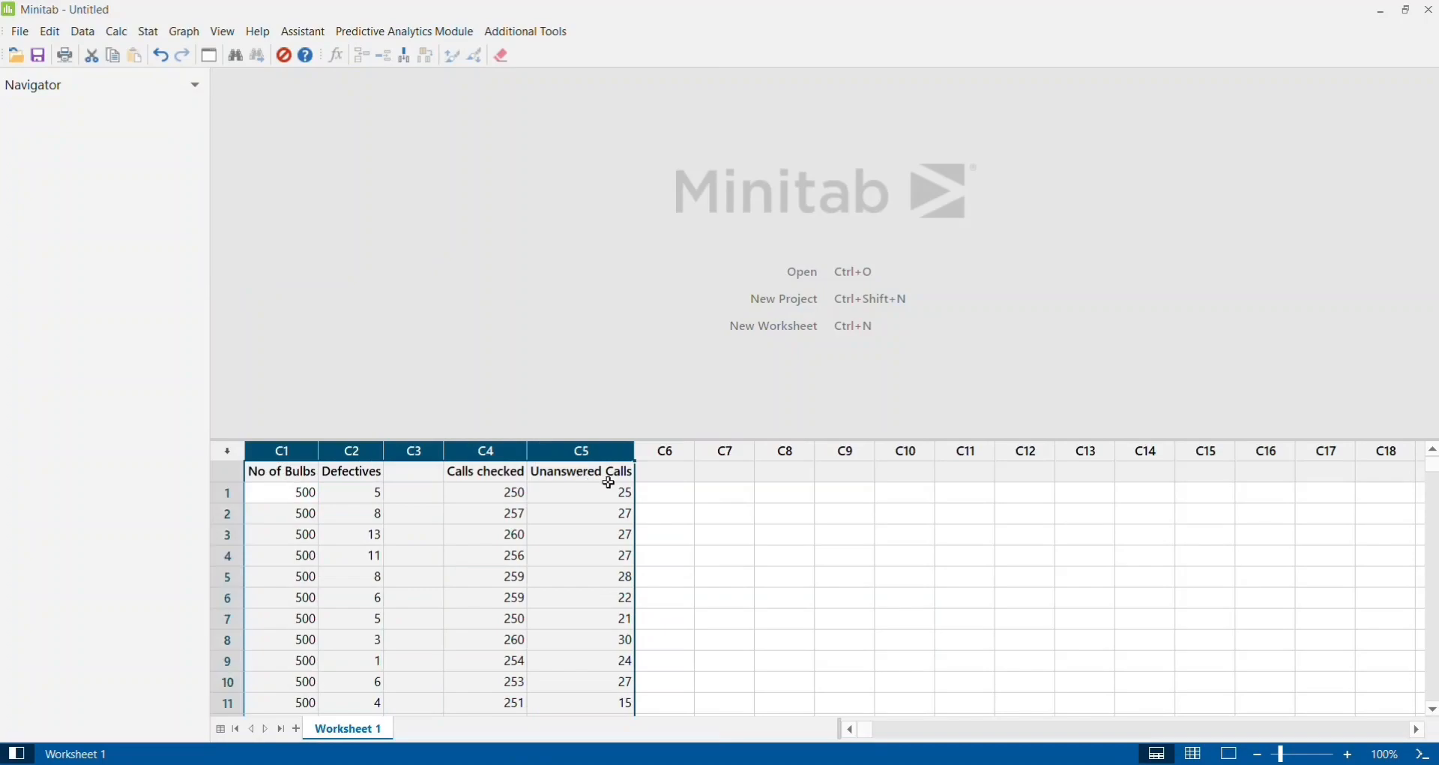
{"action": "key", "text": "Delete"}
Step: Copy the No of Bulbs and Defectives columns with their headers from the Excel NP chart sheet, and return to Minitab
{"action": "key", "text": "alt+Tab"}
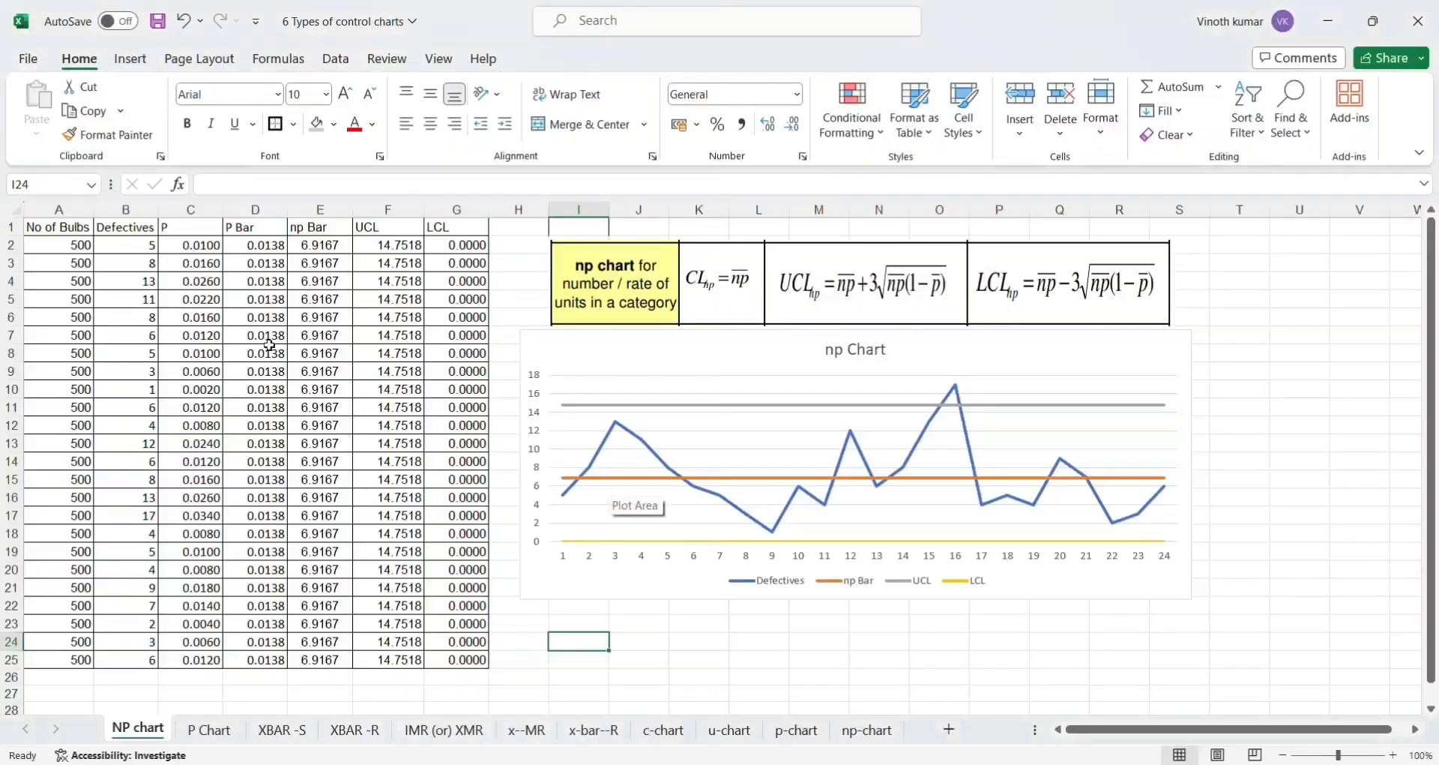
{"action": "left_click", "coordinate": [36, 225]}
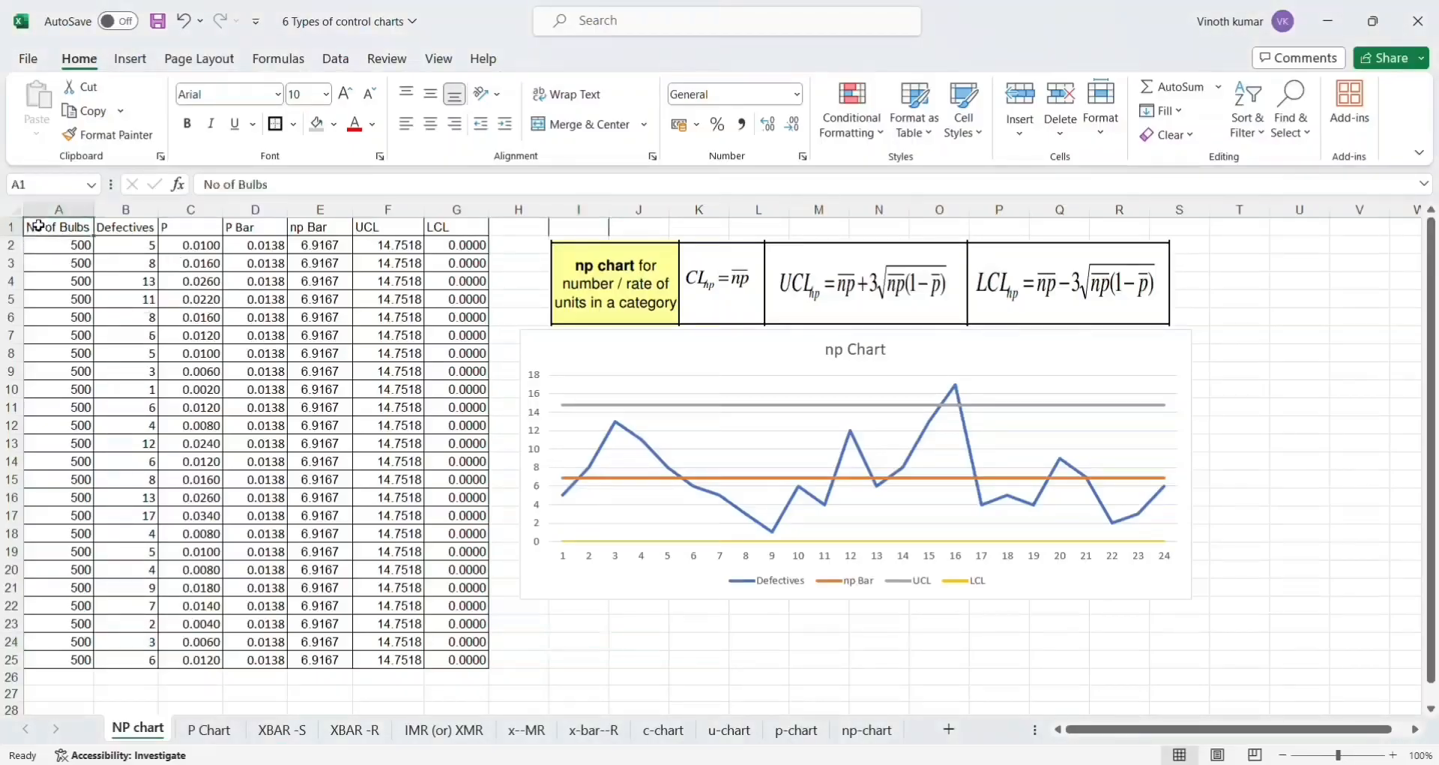
{"action": "key", "text": "shift+Right"}
{"action": "key", "text": "ctrl+shift+Down"}
{"action": "key", "text": "ctrl+c"}
{"action": "key", "text": "alt+Tab"}
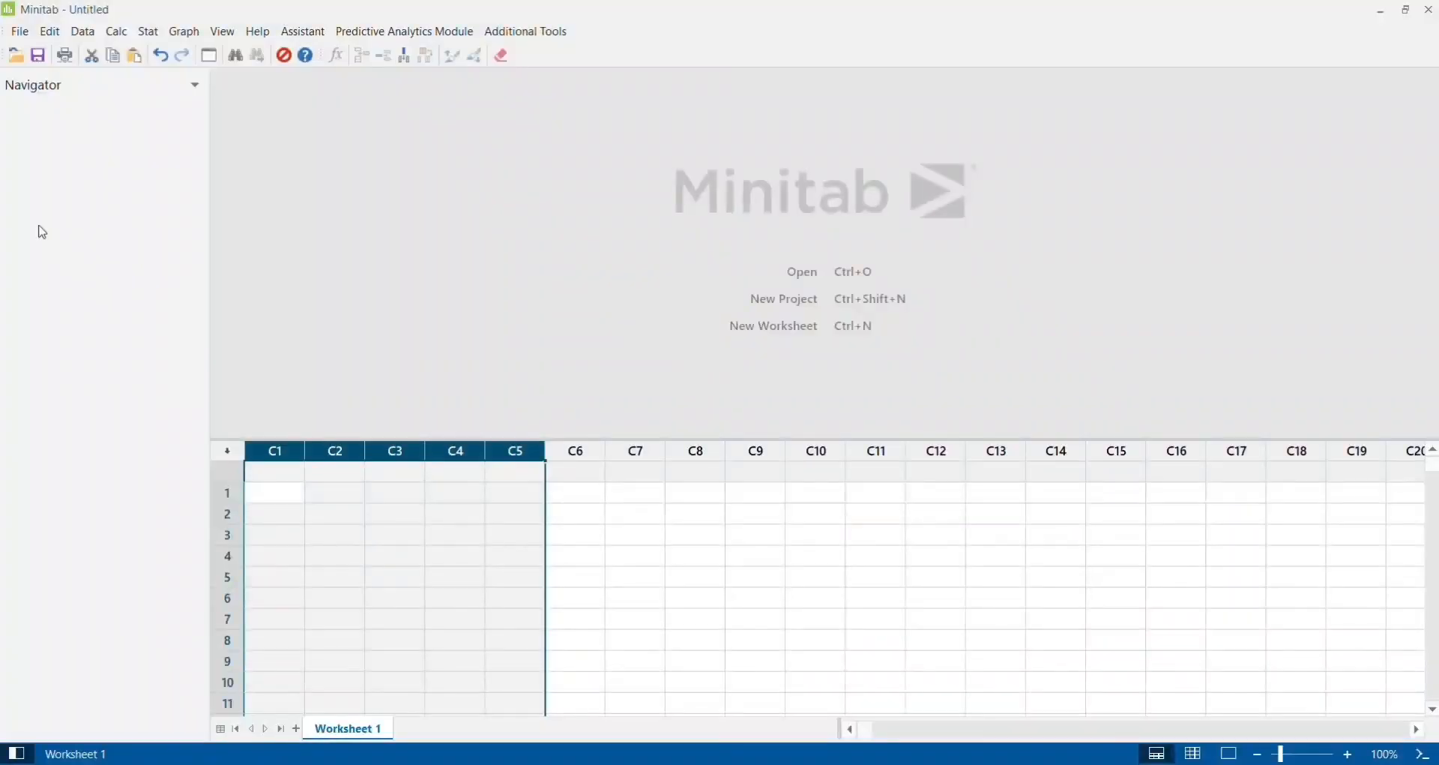
Step: Paste the copied No of Bulbs and Defectives columns with headers into C1 and C2, and start an NP attributes control chart
{"action": "left_click", "coordinate": [286, 474]}
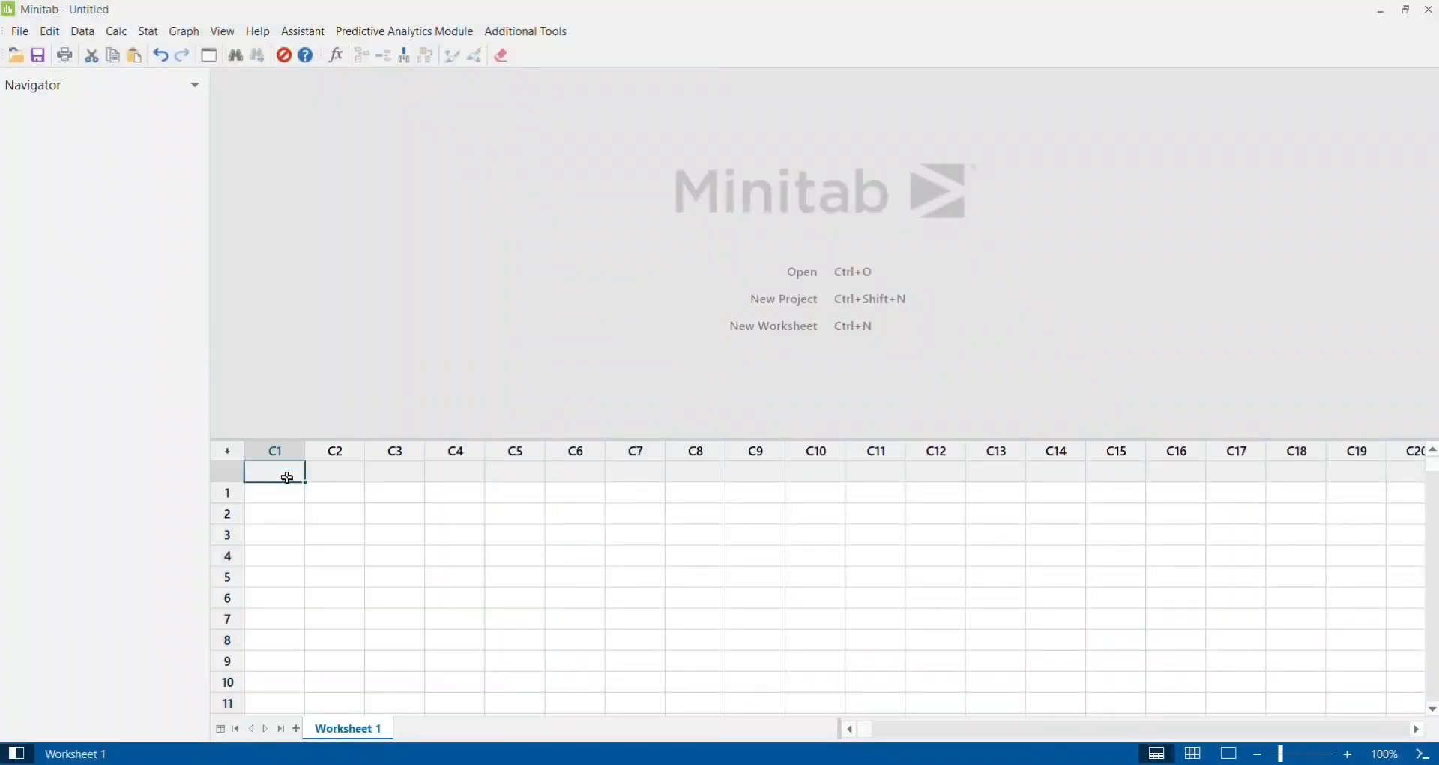
{"action": "key", "text": "ctrl+v"}
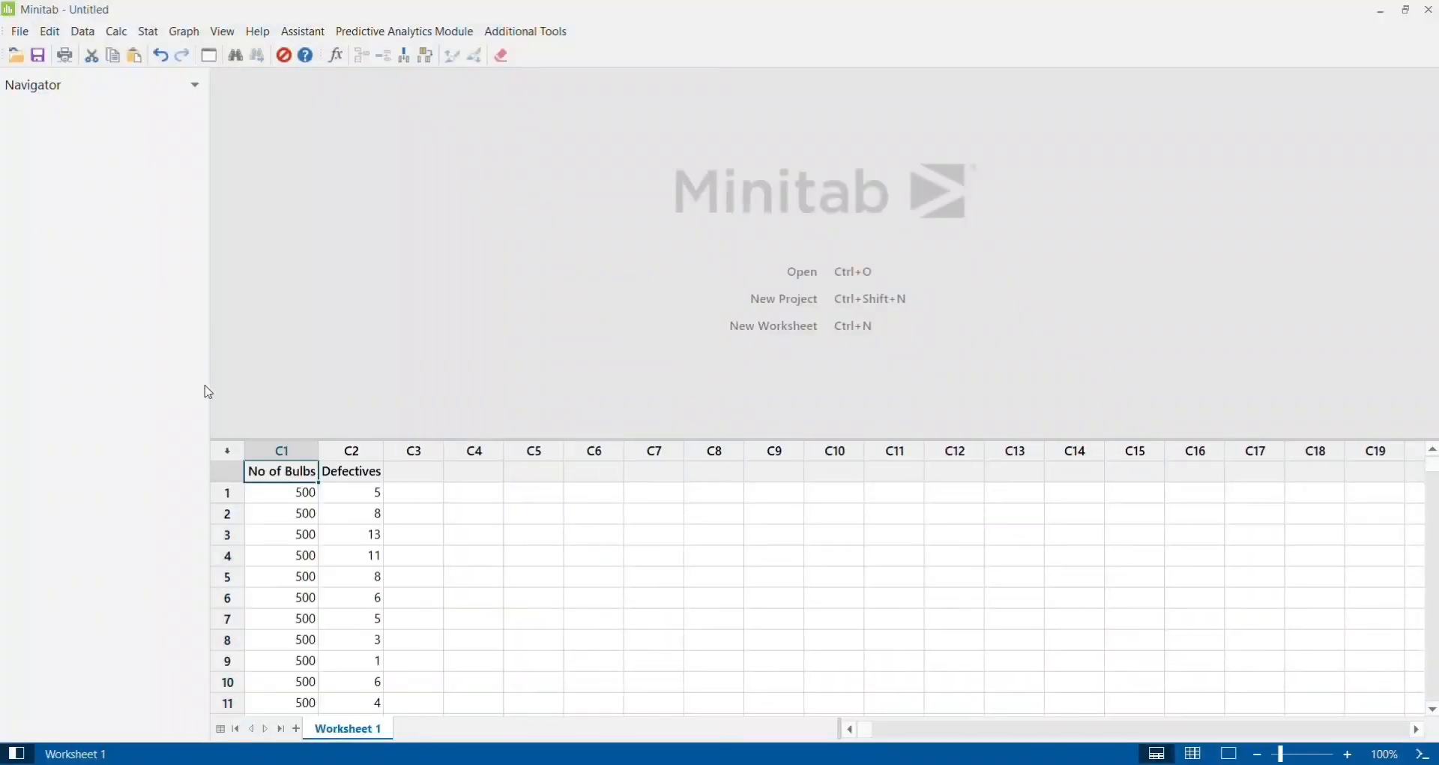
{"action": "left_click", "coordinate": [148, 32]}
{"action": "mouse_move", "coordinate": [212, 142]}
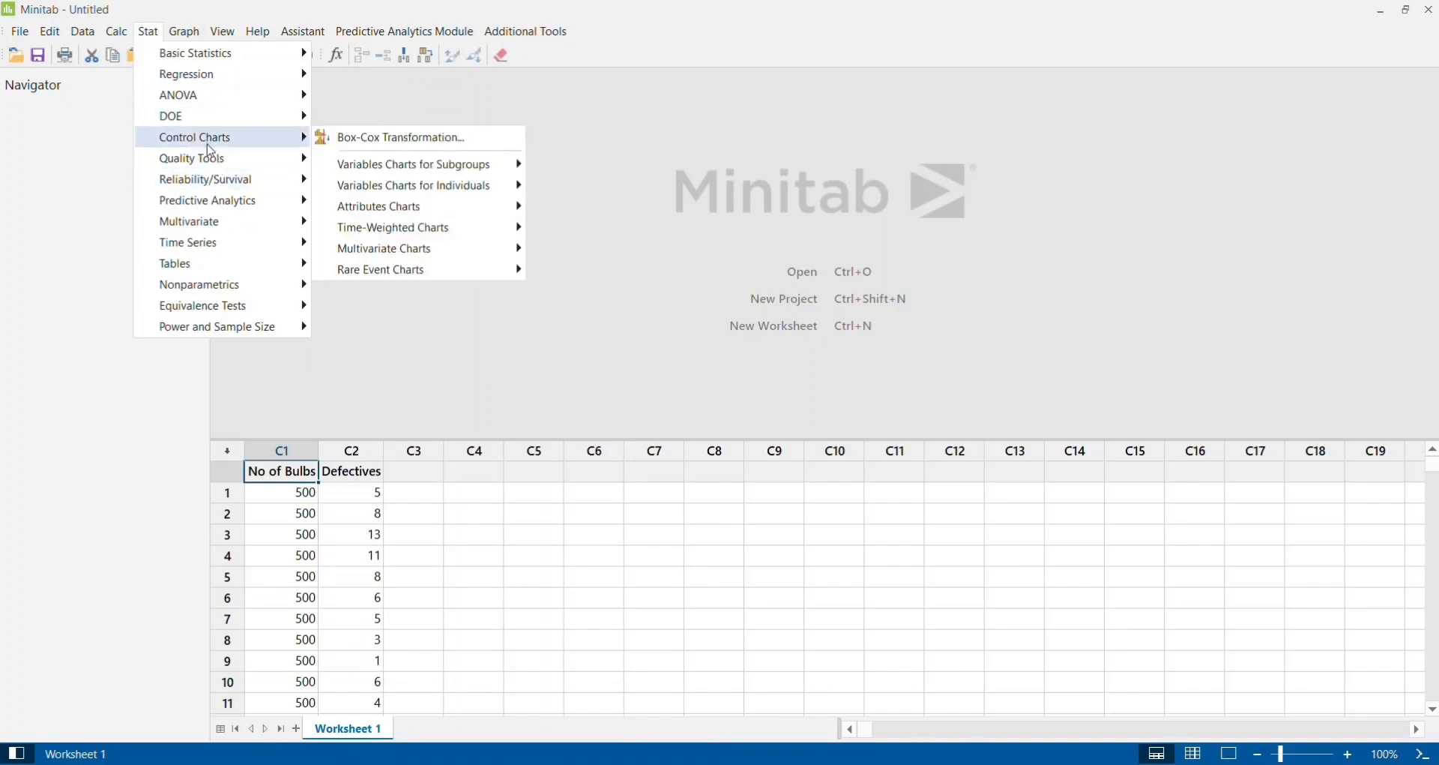
{"action": "mouse_move", "coordinate": [434, 209]}
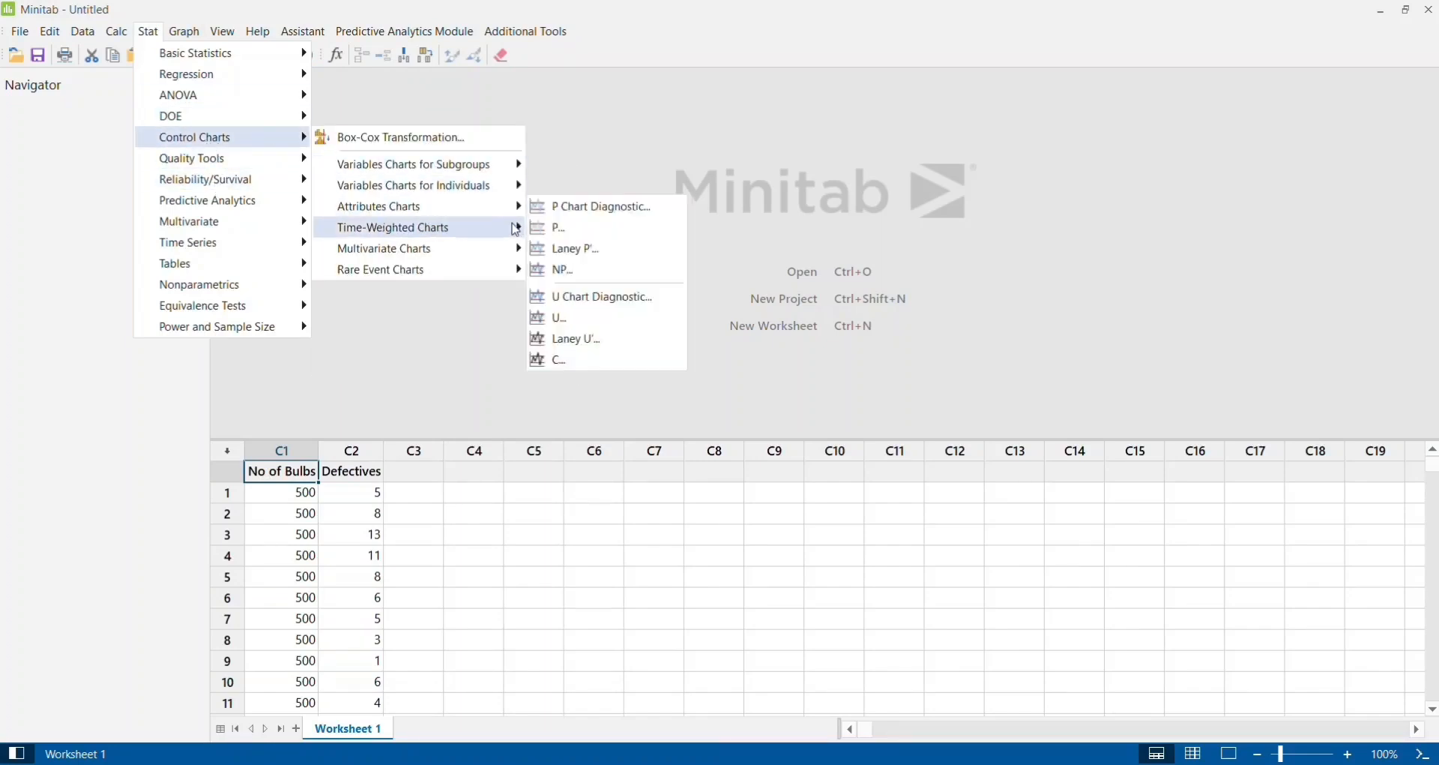
{"action": "left_click", "coordinate": [583, 277]}
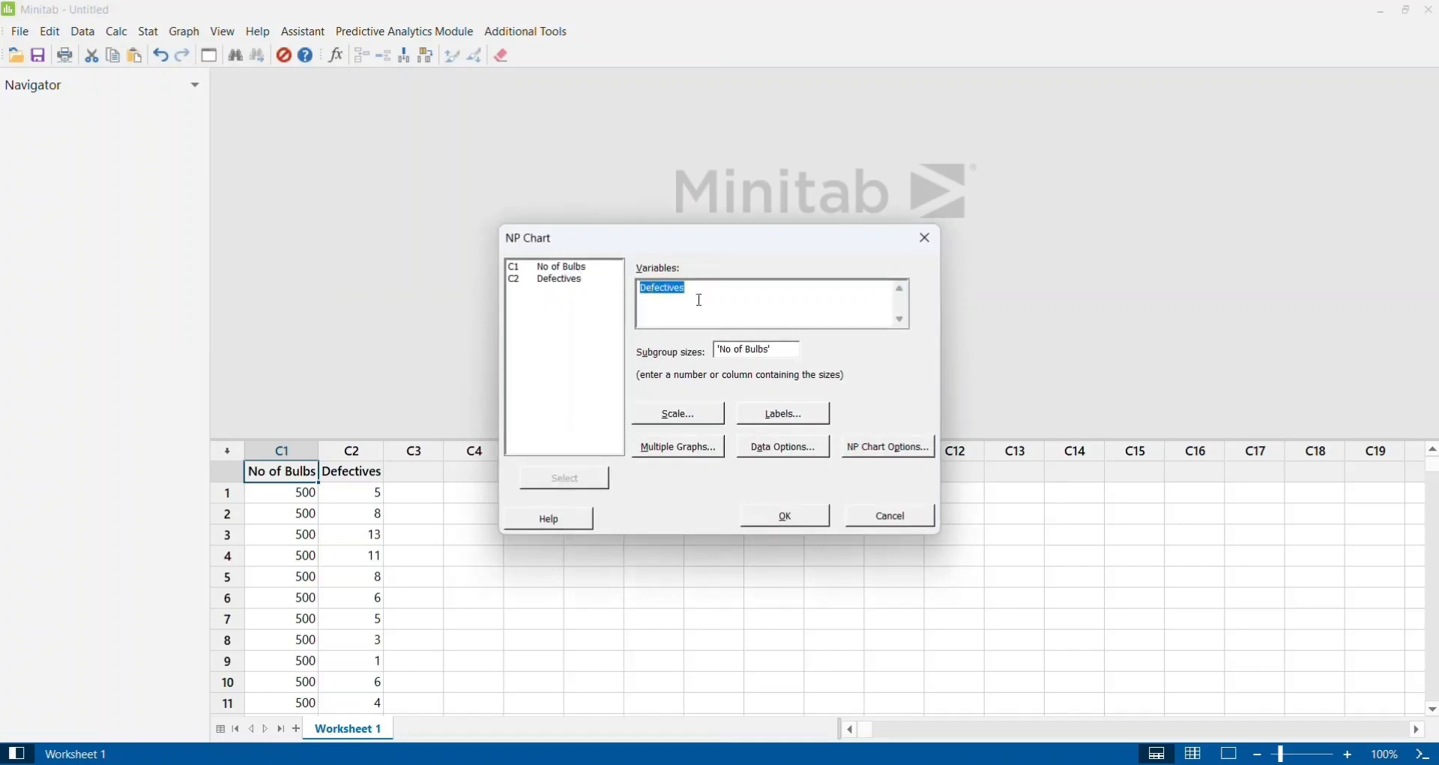
Step: Set Defectives as the NP chart's variable and No of Bulbs as its subgroup sizes
{"action": "double_click", "coordinate": [574, 280]}
{"action": "left_click_drag", "start_coordinate": [780, 346], "coordinate": [526, 343]}
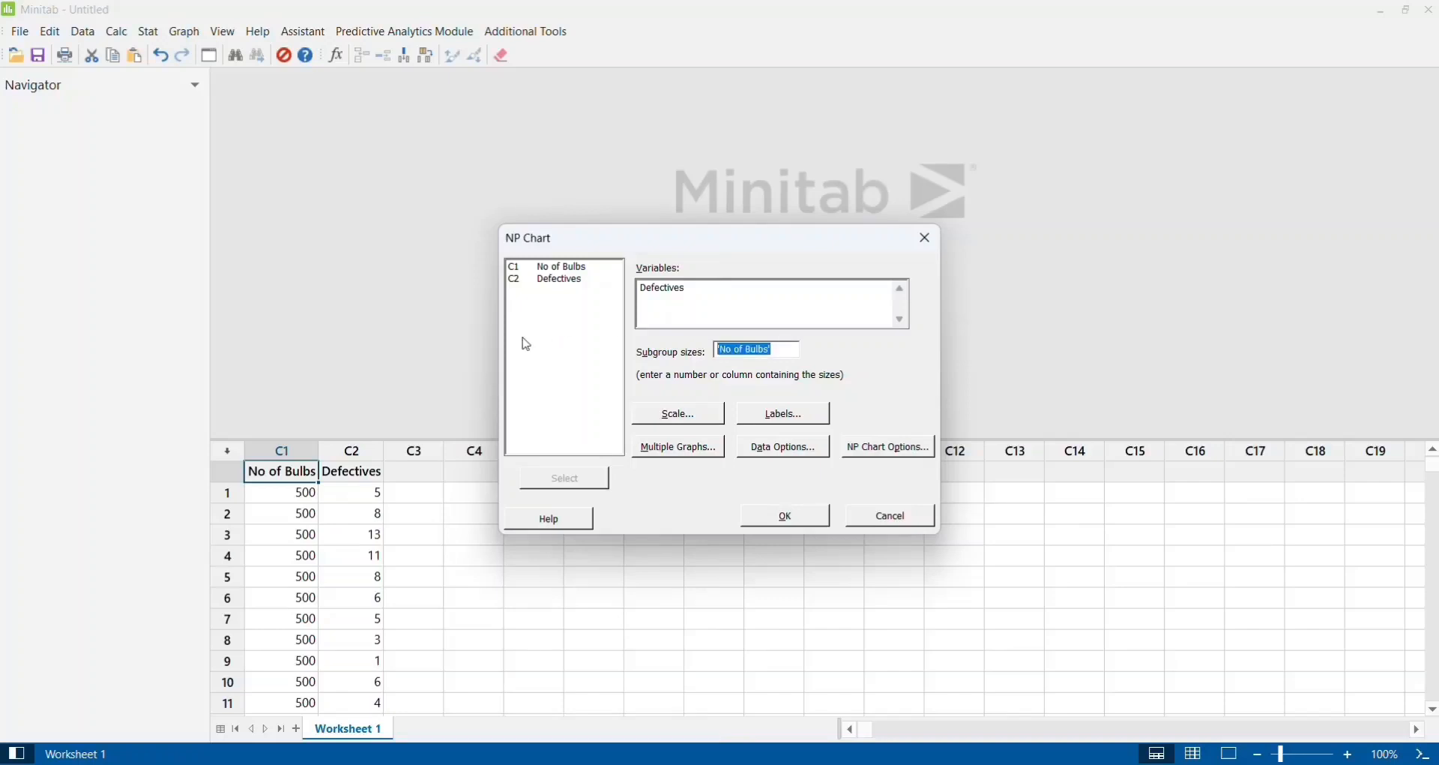
{"action": "key", "text": "Delete"}
{"action": "double_click", "coordinate": [568, 268]}
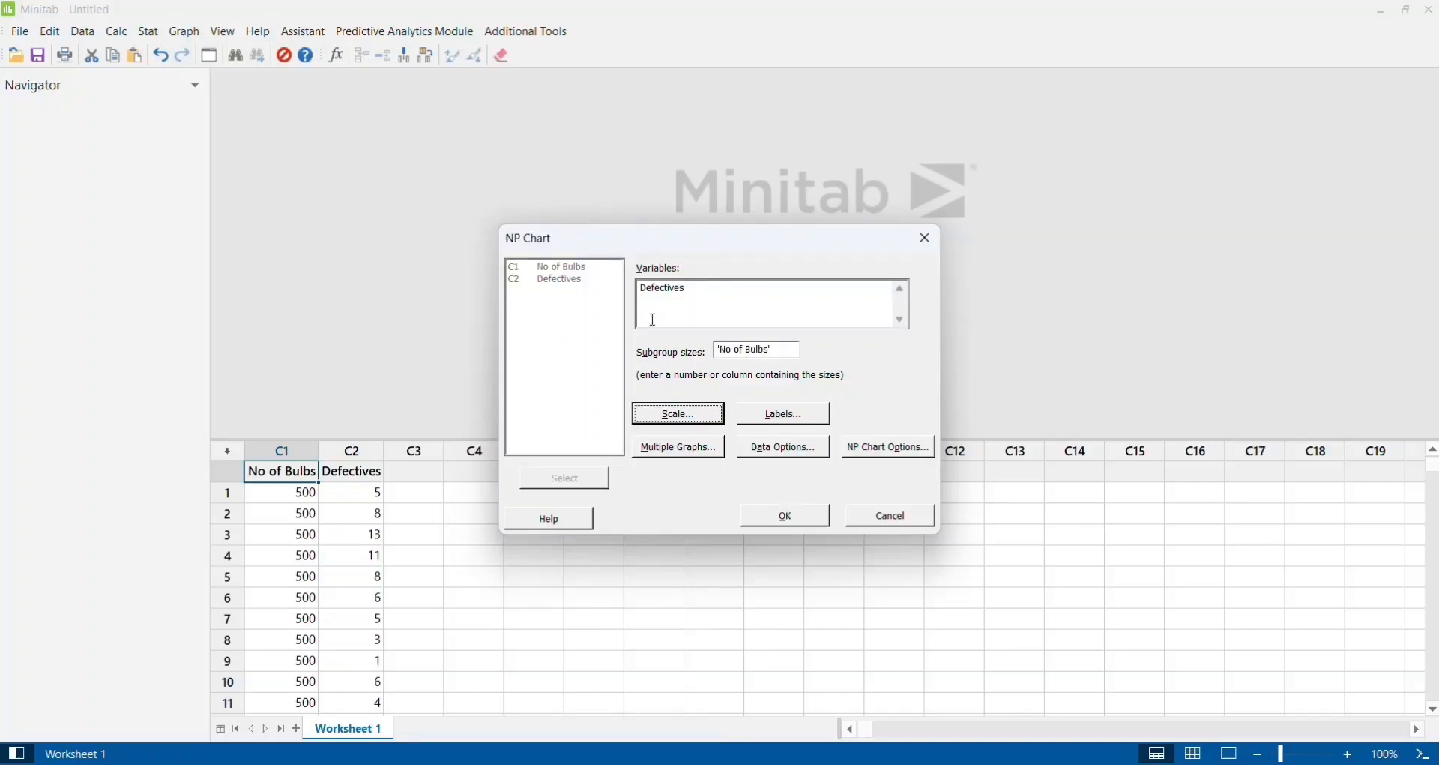
Step: Enable all four special-cause tests in the NP chart options, keeping K at 3, 9, 6 and 14, and create the chart
{"action": "left_click", "coordinate": [887, 449]}
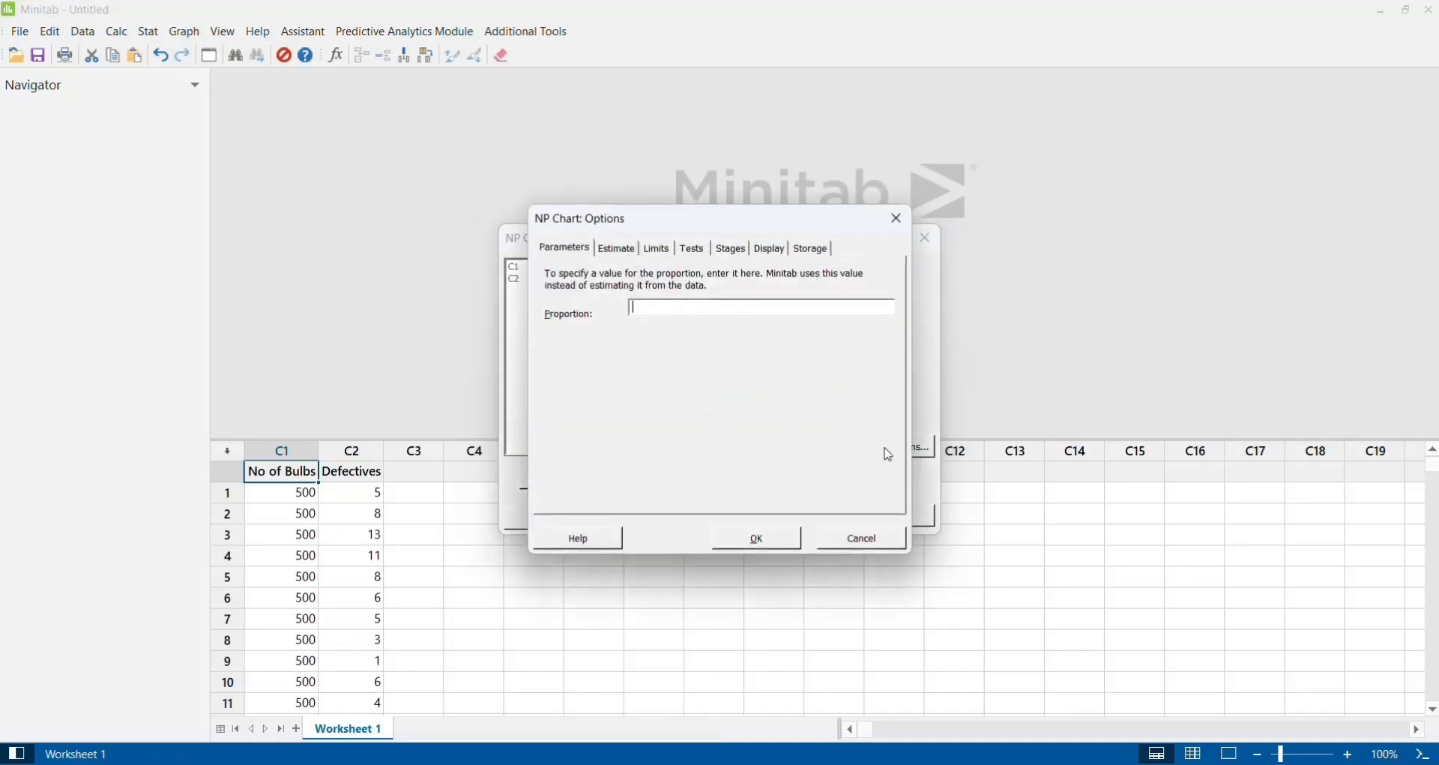
{"action": "left_click", "coordinate": [693, 250]}
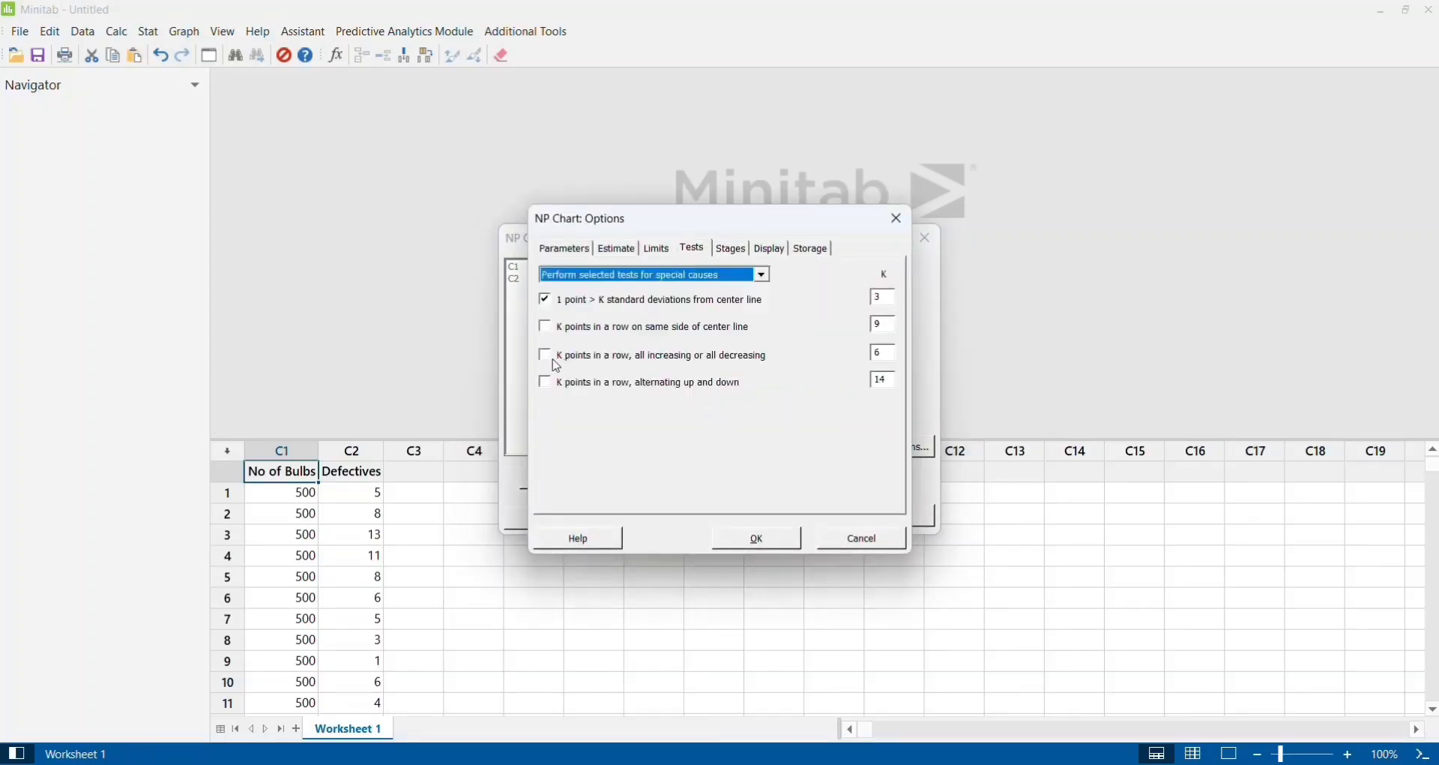
{"action": "left_click", "coordinate": [546, 328]}
{"action": "left_click", "coordinate": [546, 355]}
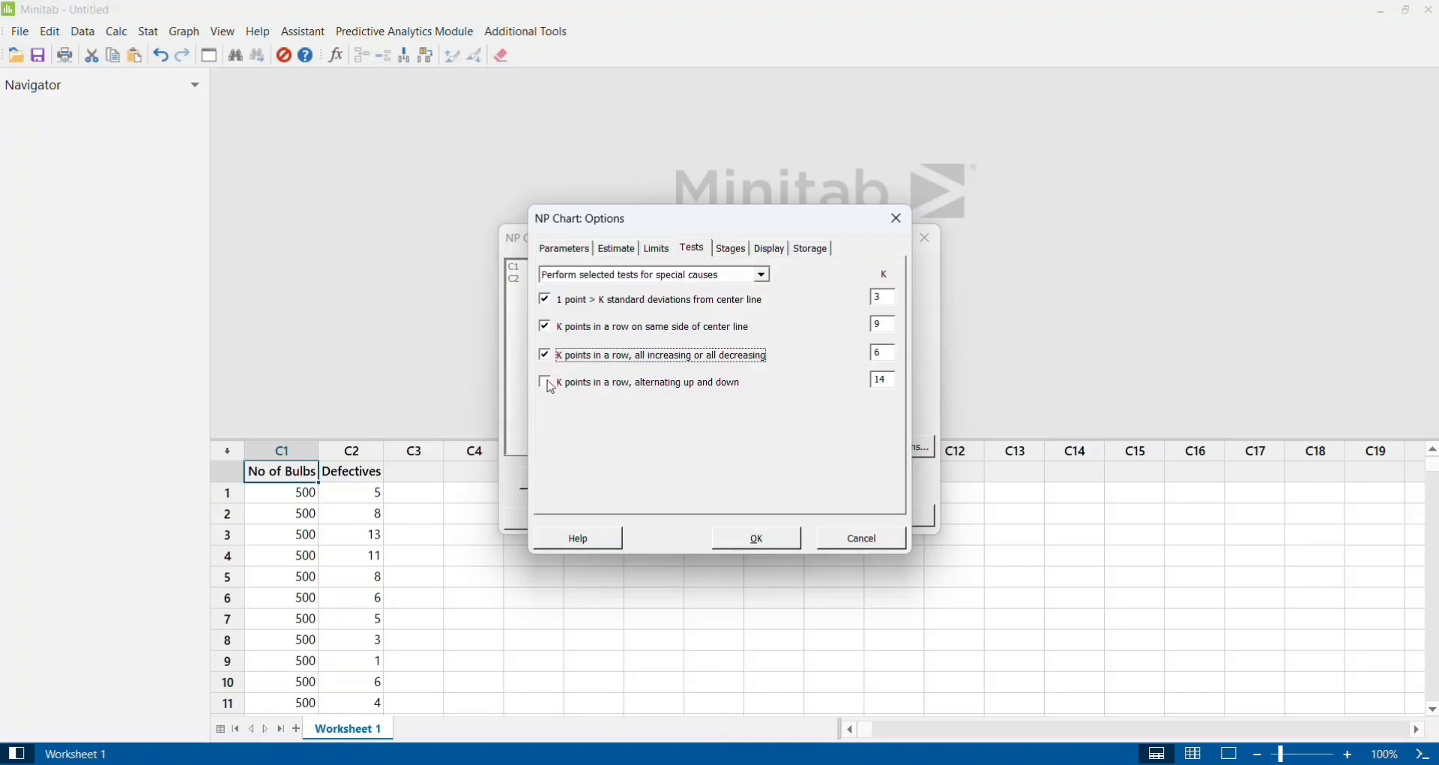
{"action": "left_click", "coordinate": [548, 385]}
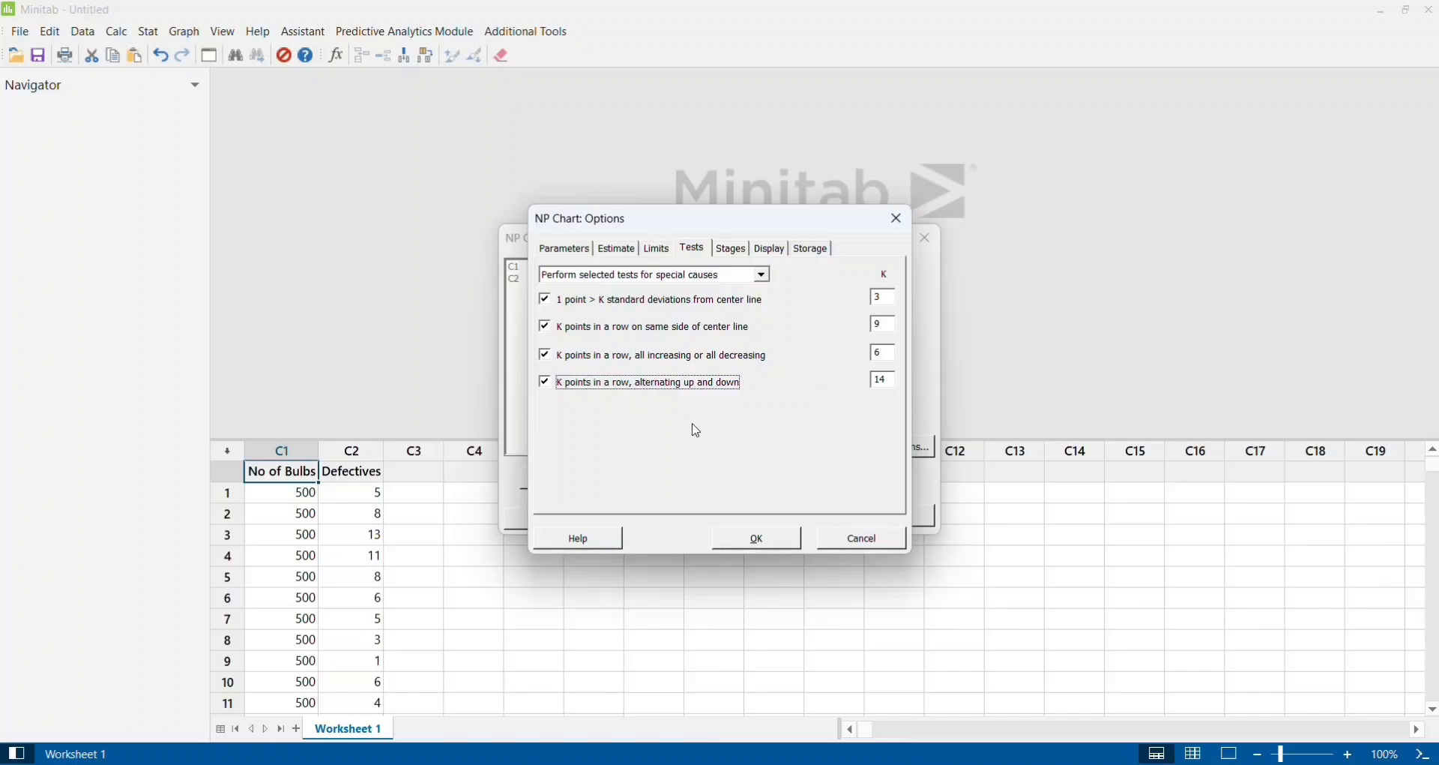
{"action": "left_click", "coordinate": [778, 545]}
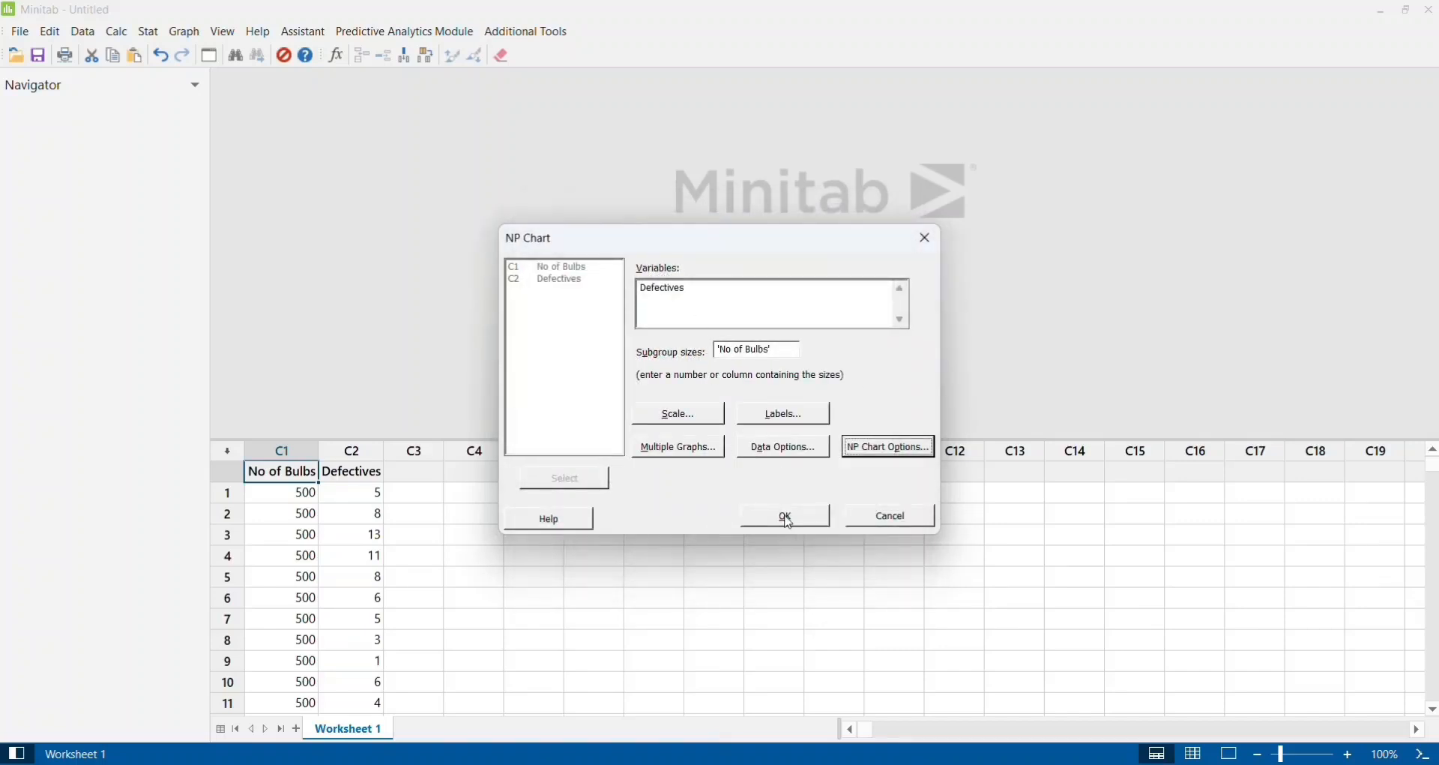
{"action": "left_click", "coordinate": [788, 520]}
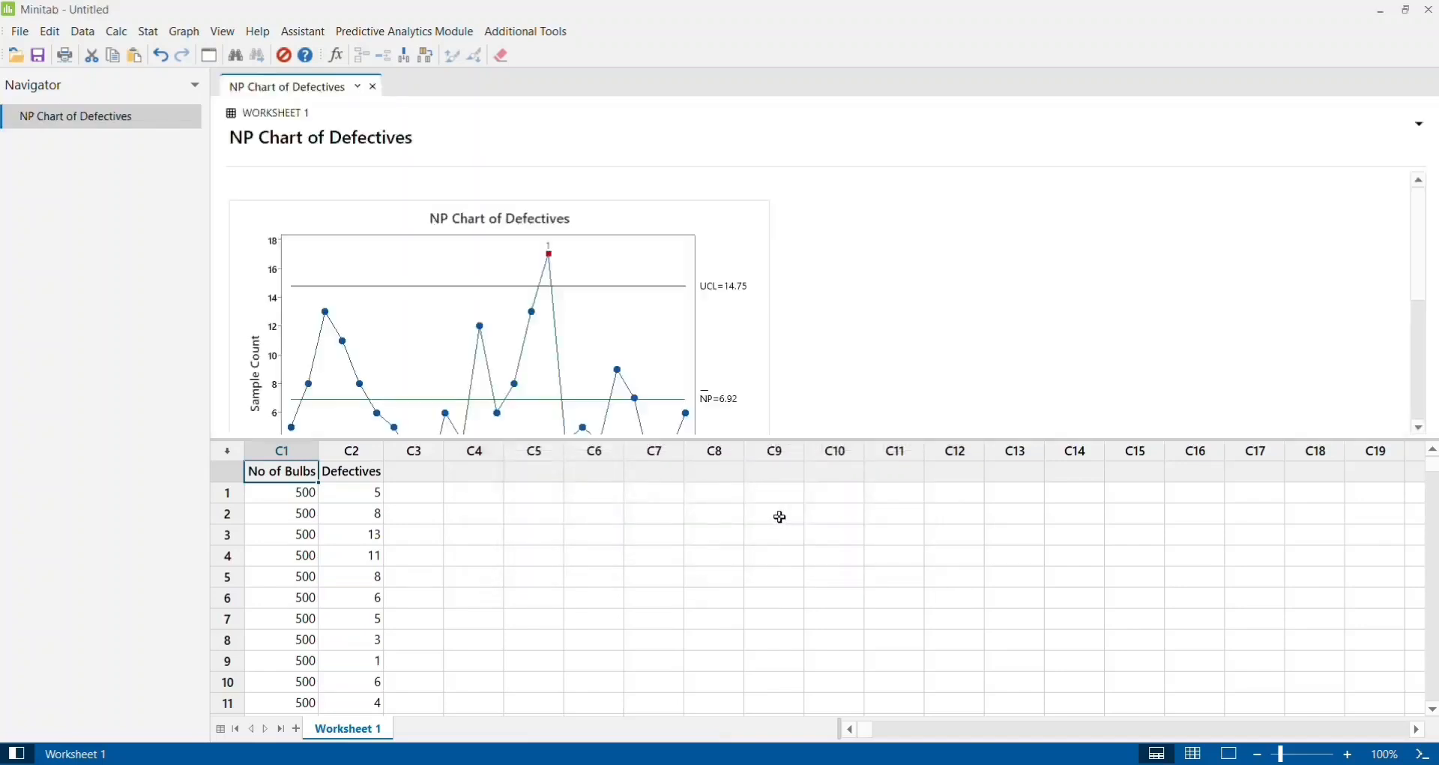
Step: Inspect the NP Chart of Defectives enlarged in the graph editor, and close the editor without changing anything
{"action": "double_click", "coordinate": [743, 233]}
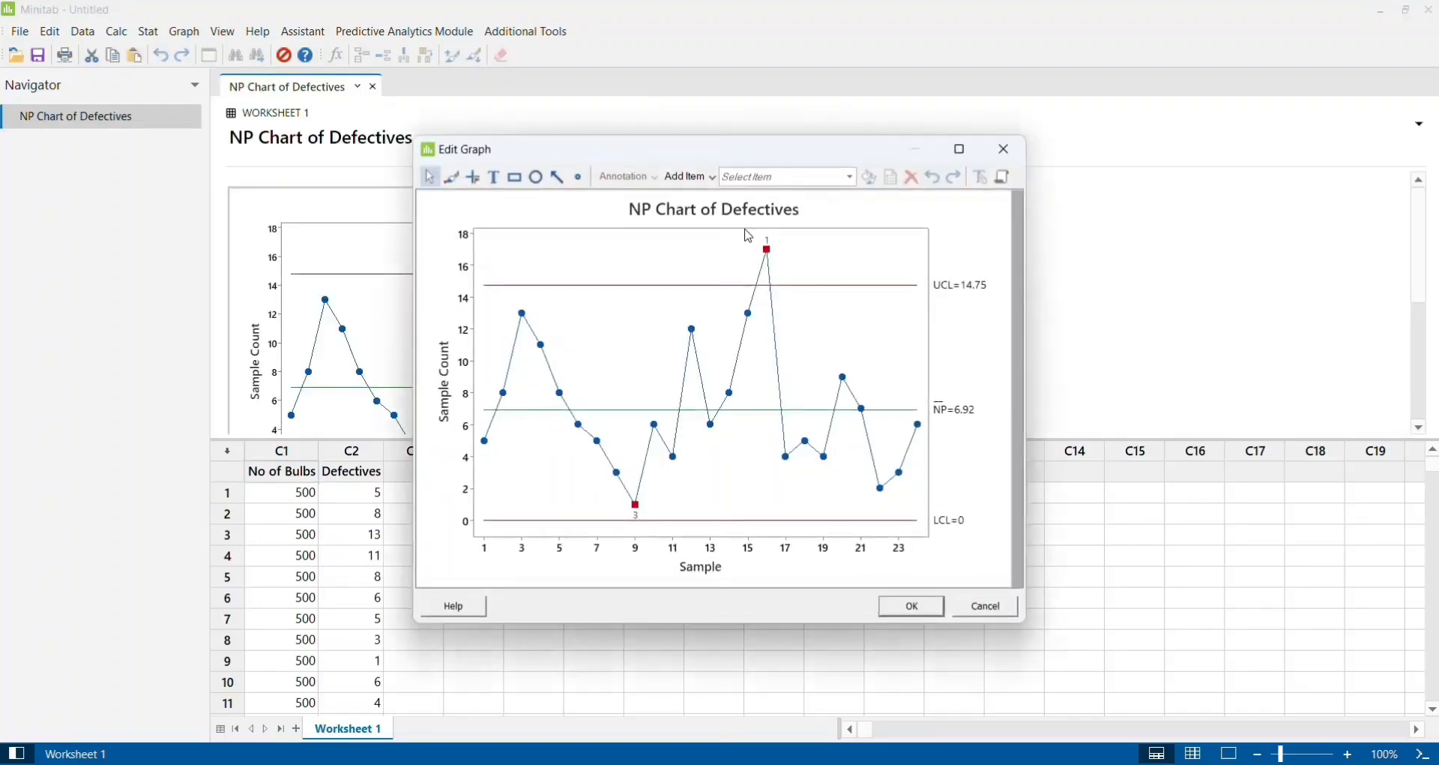
{"action": "right_click", "coordinate": [986, 241]}
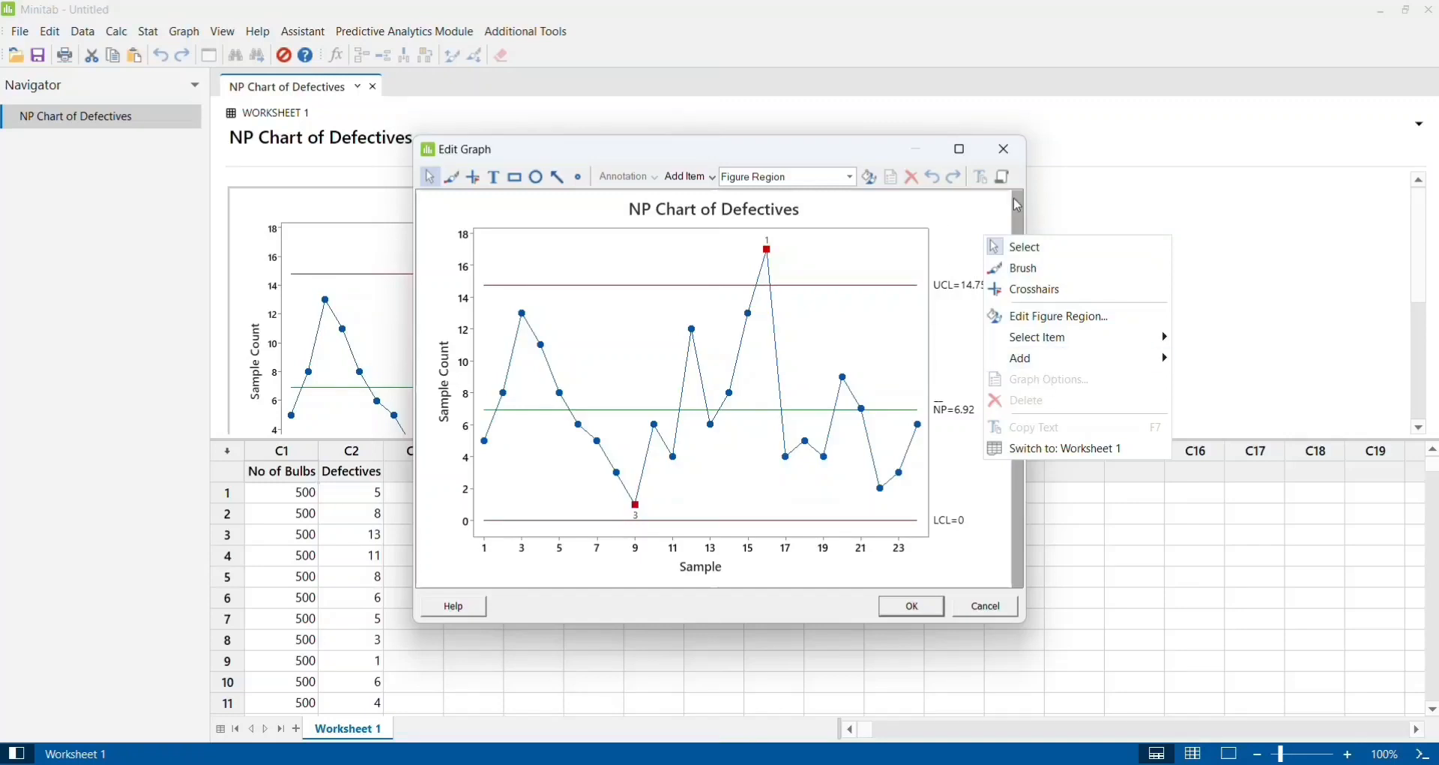
{"action": "left_click", "coordinate": [1005, 150]}
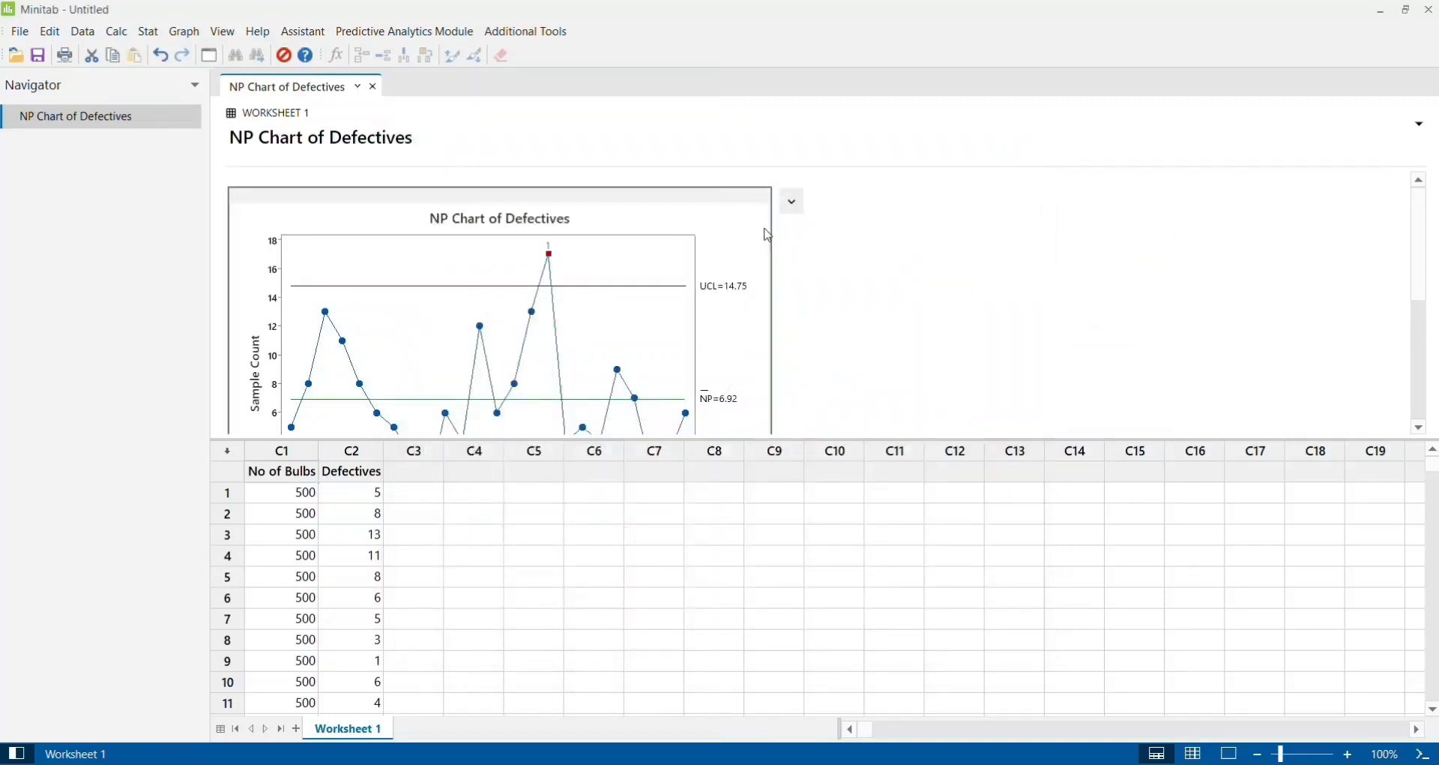
Step: Copy the Minitab NP chart graph, switch to Excel and paste it on the NP chart sheet beside the np Chart
{"action": "right_click", "coordinate": [769, 236]}
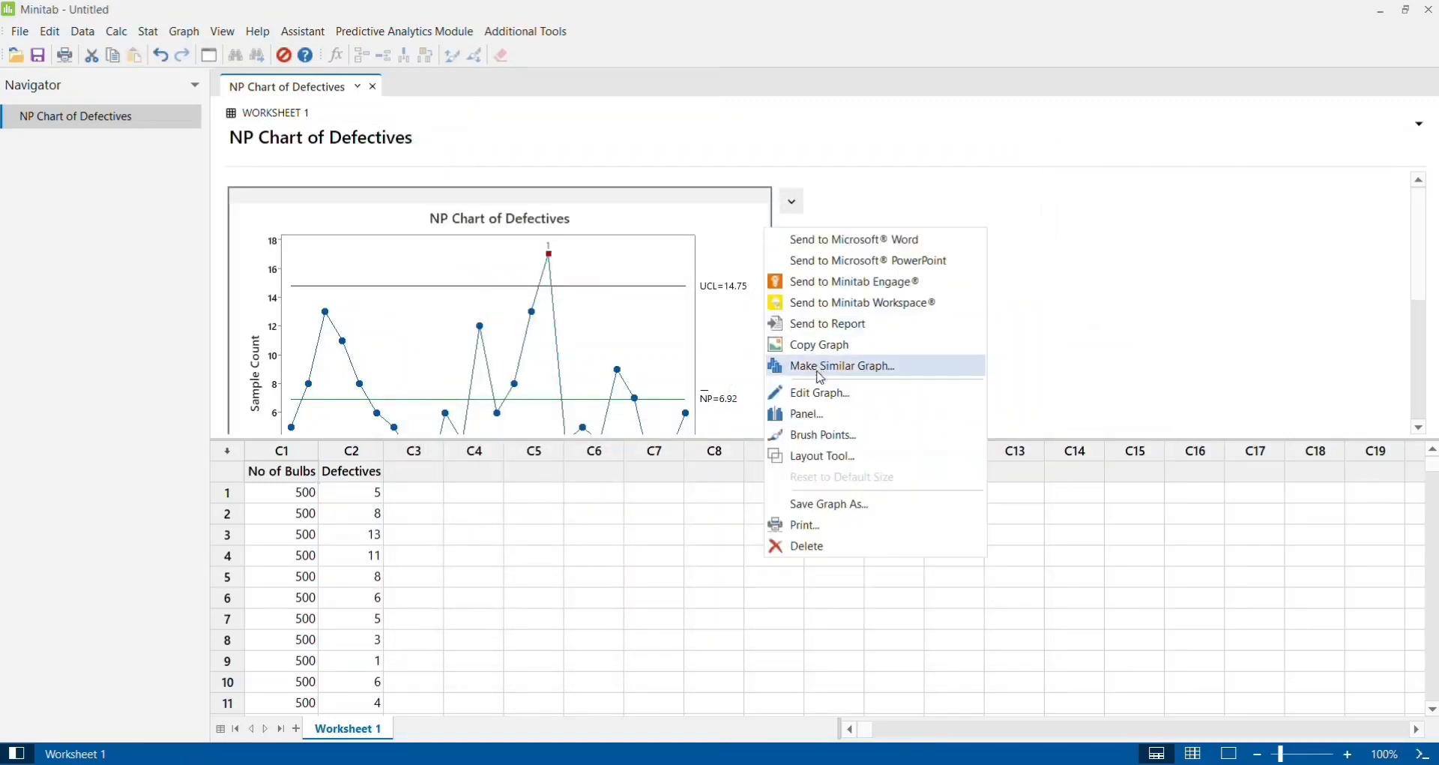
{"action": "left_click", "coordinate": [833, 349]}
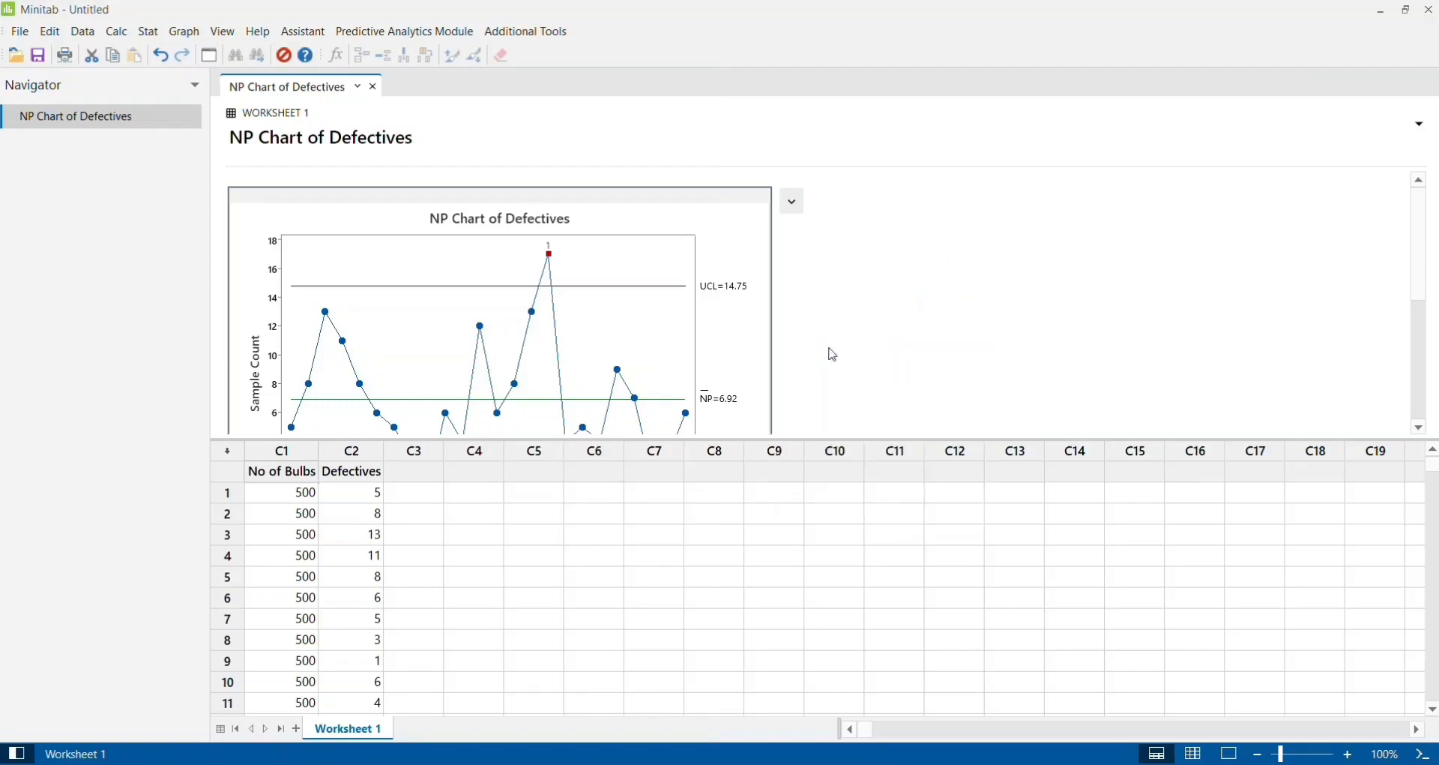
{"action": "key", "text": "alt+Tab"}
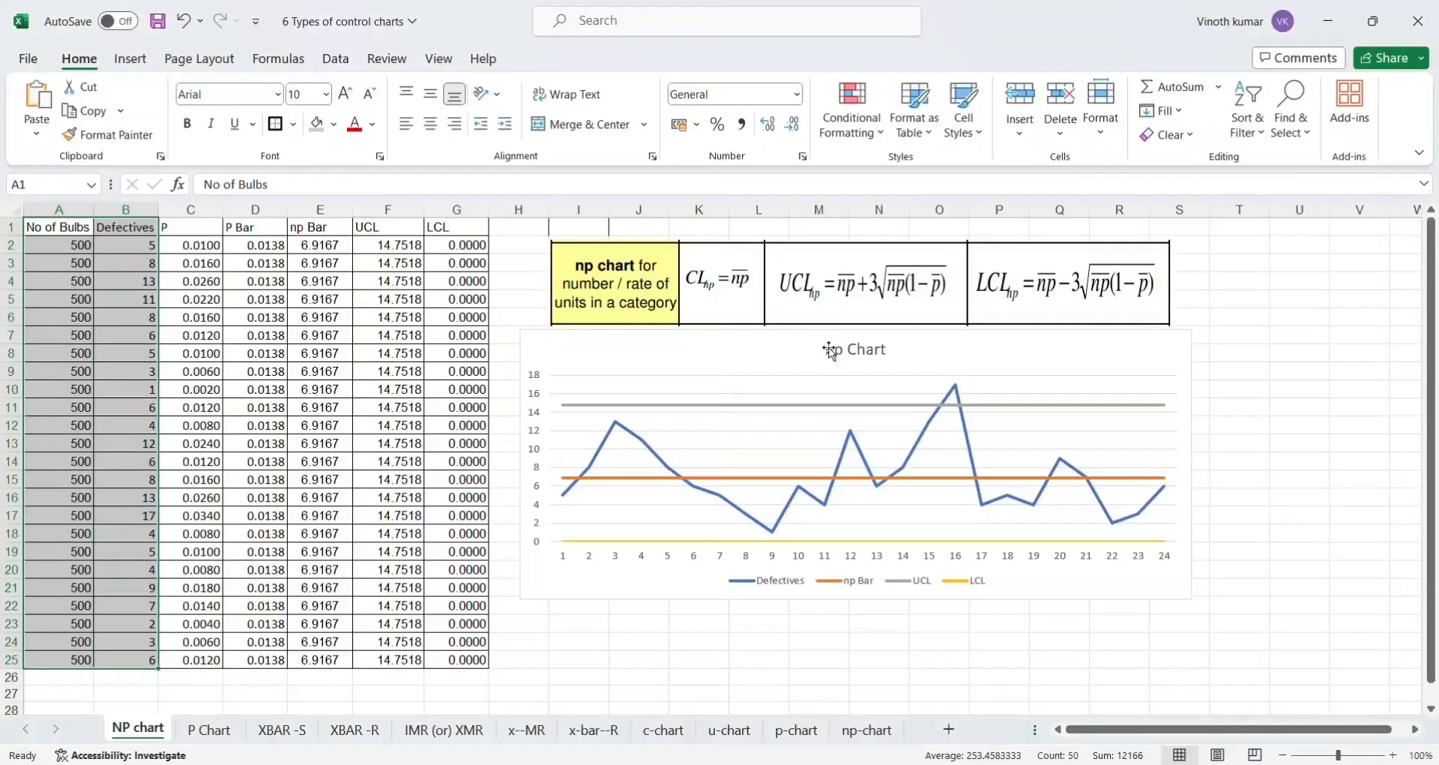
{"action": "left_click", "coordinate": [1251, 331]}
{"action": "key", "text": "ctrl+v"}
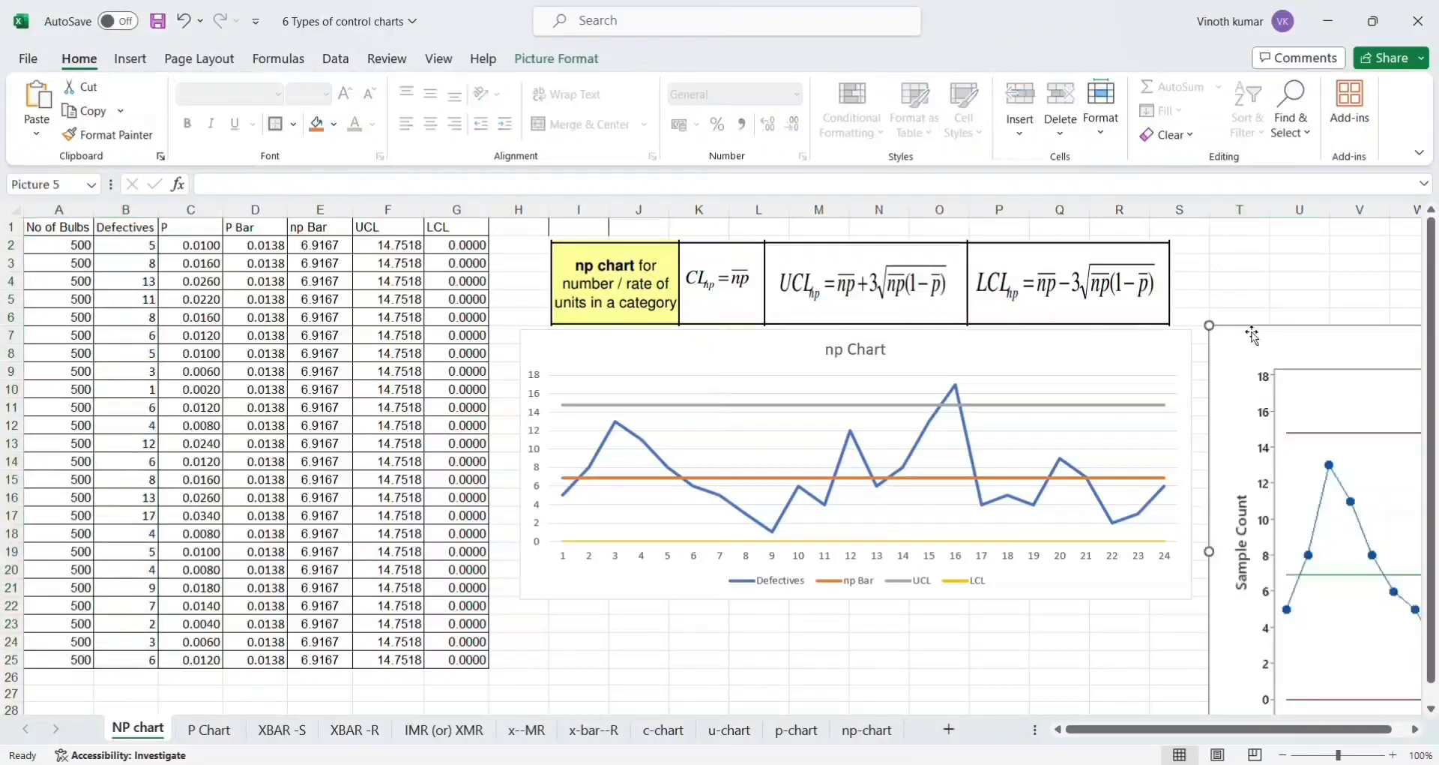
Step: Move the pasted Minitab chart picture up to the top row of the sheet, next to the np Chart, and deselect it
{"action": "scroll", "coordinate": [1117, 494], "scroll_direction": "down", "scroll_amount": 11}
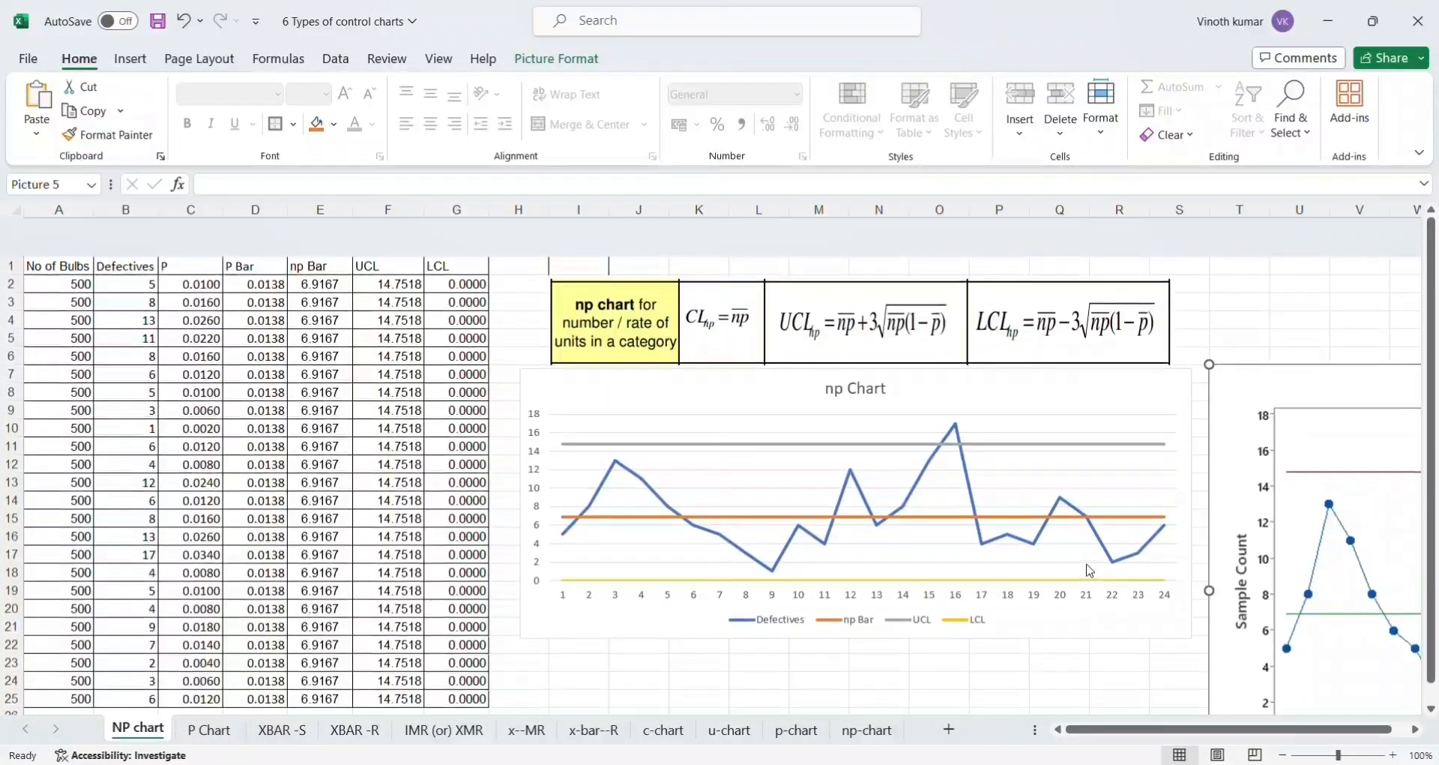
{"action": "scroll", "coordinate": [1198, 532], "scroll_direction": "up", "scroll_amount": 11}
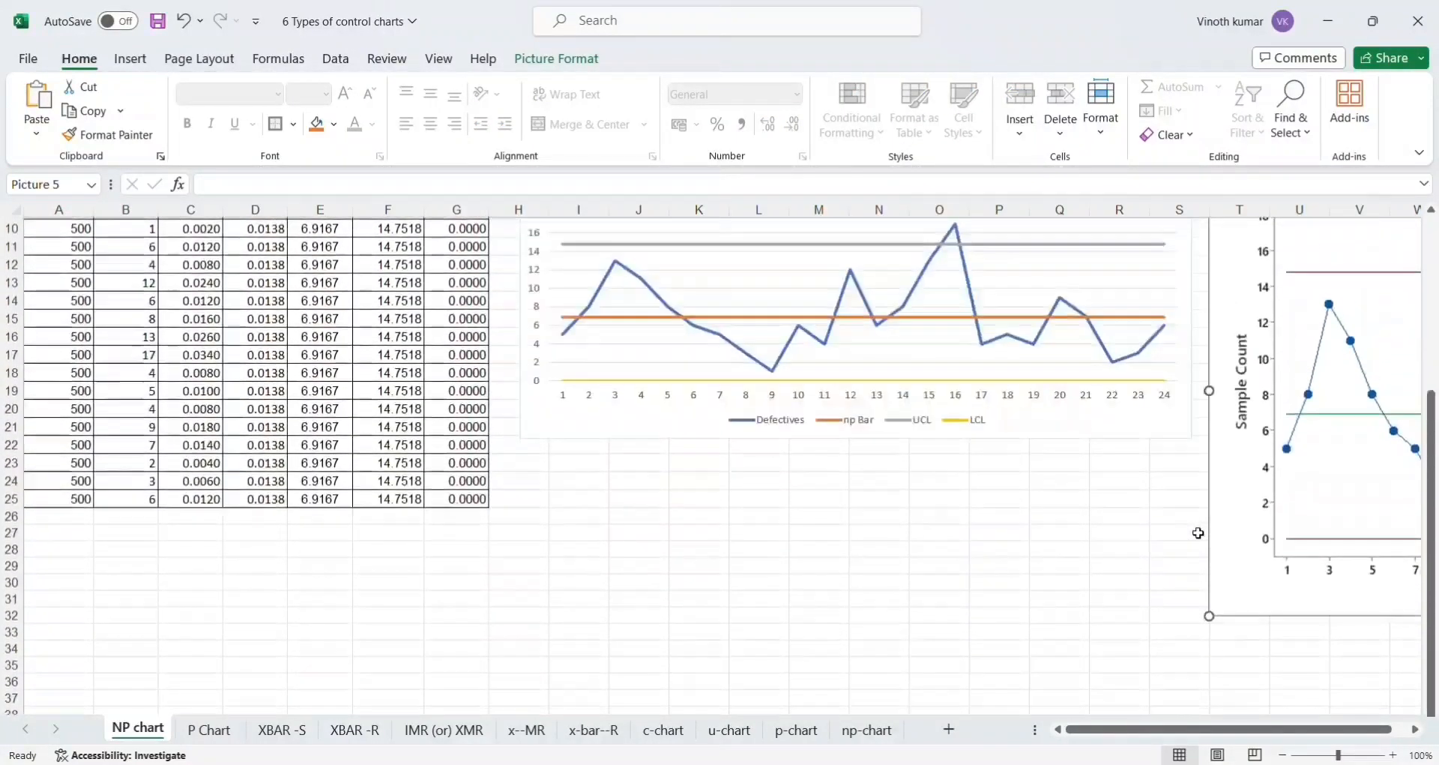
{"action": "left_click", "coordinate": [1151, 554]}
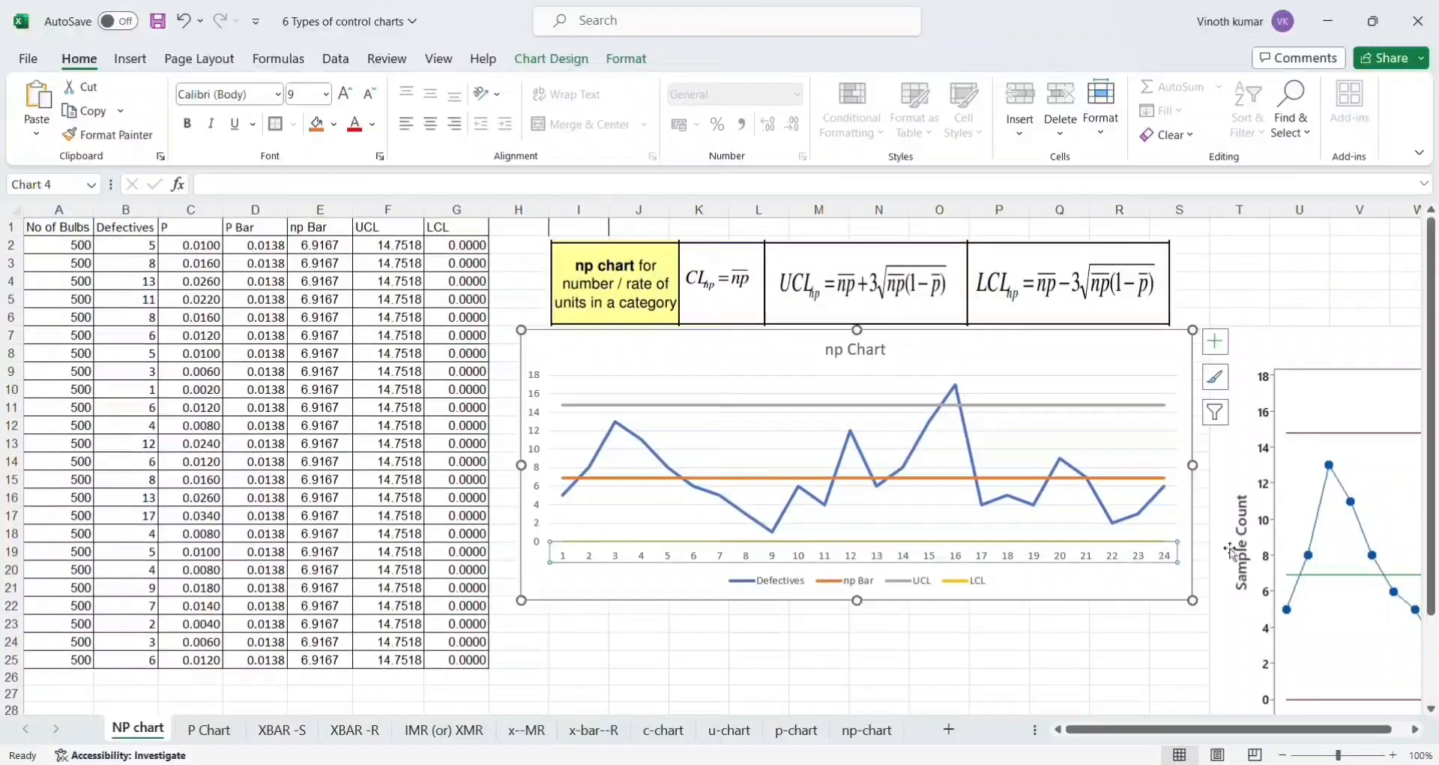
{"action": "left_click", "coordinate": [1336, 425]}
{"action": "left_click_drag", "start_coordinate": [1336, 425], "coordinate": [1327, 321]}
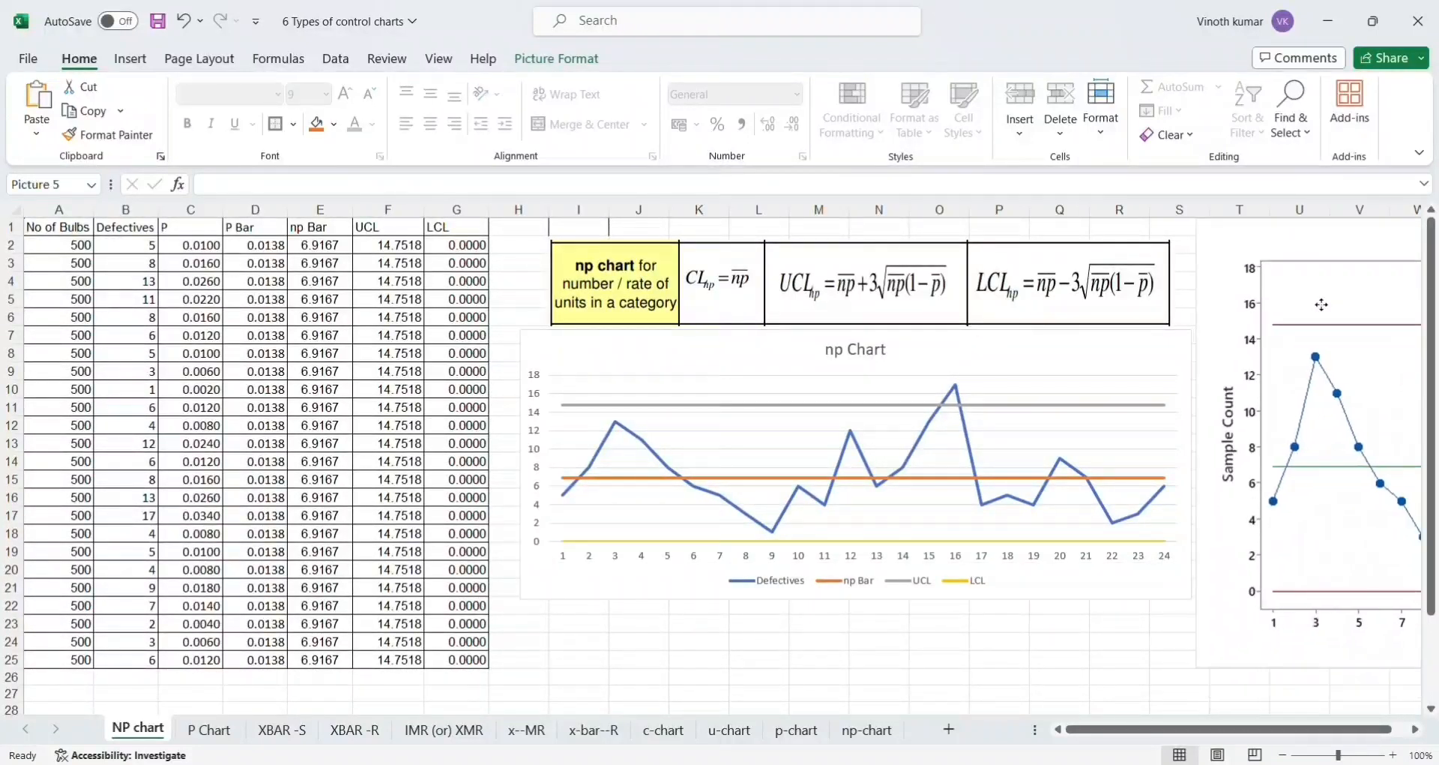
{"action": "left_click", "coordinate": [1120, 658]}
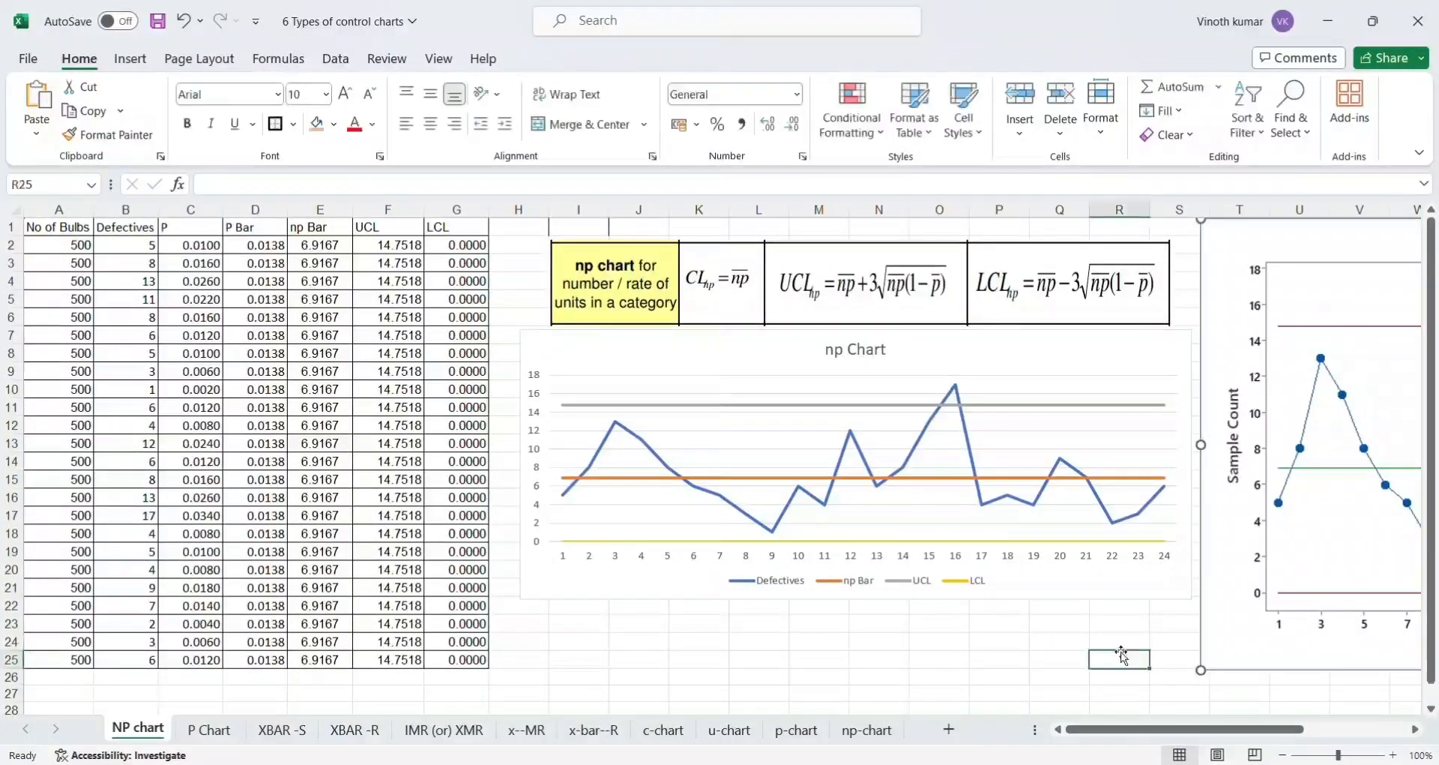
Step: Compare the pasted Minitab NP chart with the Excel np Chart, and return to cell A1
{"action": "scroll", "coordinate": [1122, 654], "scroll_direction": "right", "scroll_amount": 5}
{"action": "scroll", "coordinate": [1122, 653], "scroll_direction": "right", "scroll_amount": 2}
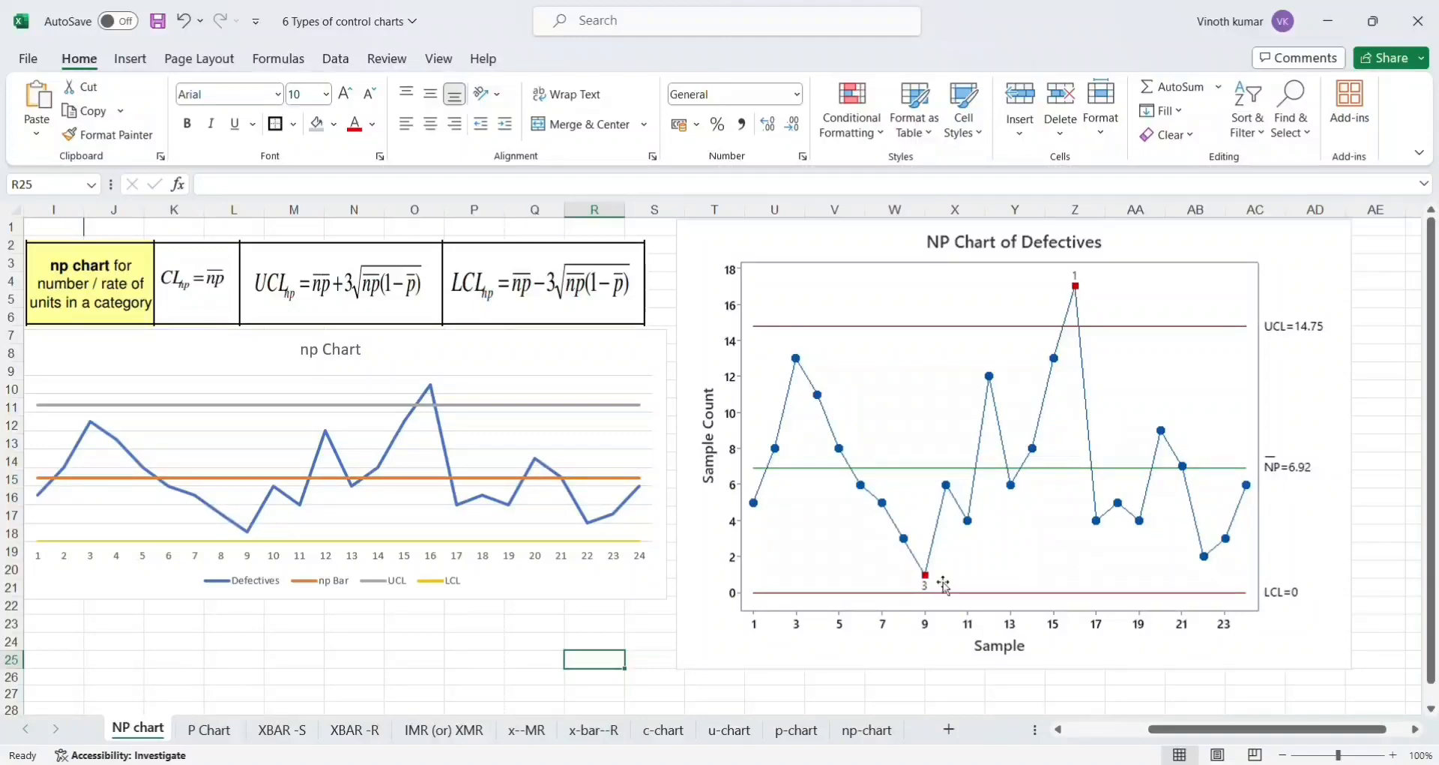
{"action": "left_click", "coordinate": [549, 638]}
{"action": "key", "text": "Home"}
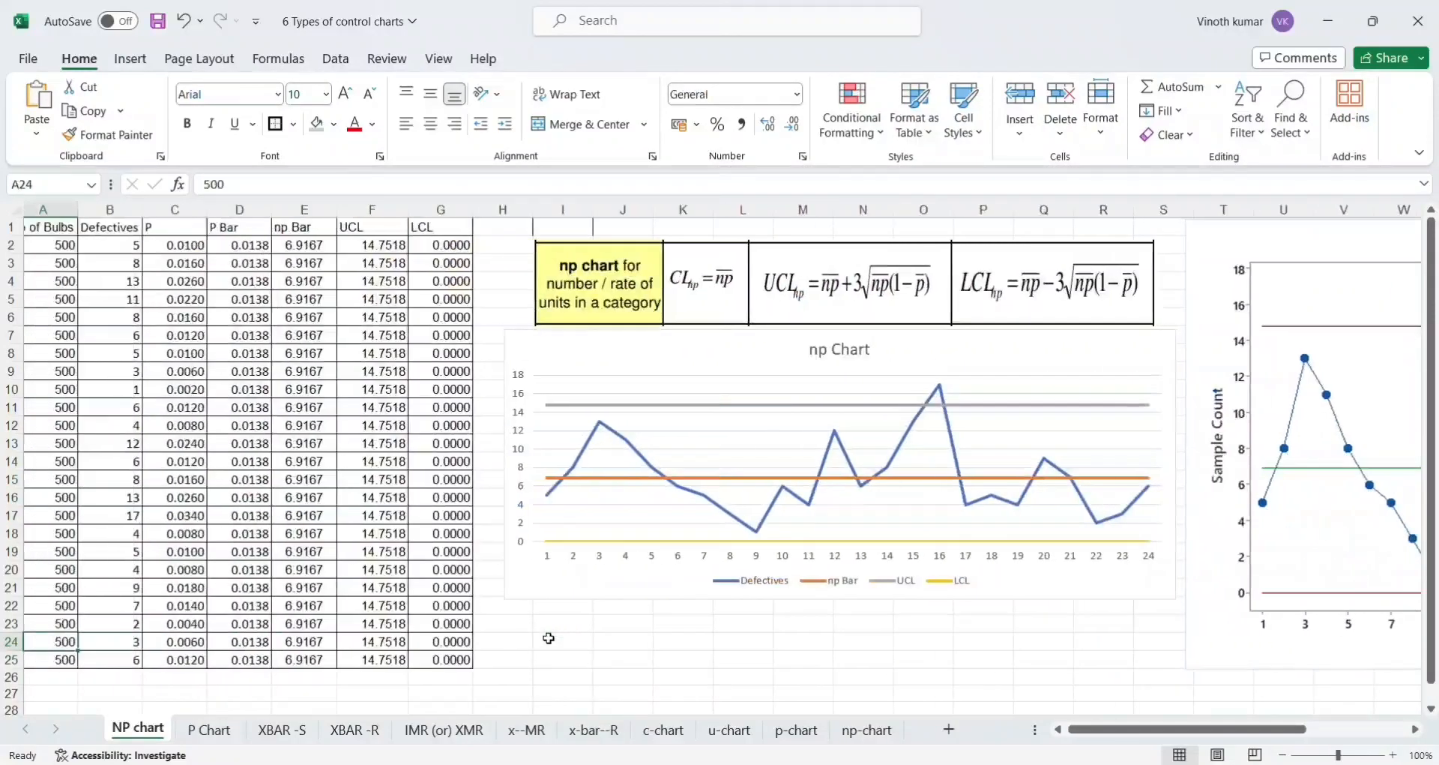
{"action": "key", "text": "ctrl+Home"}
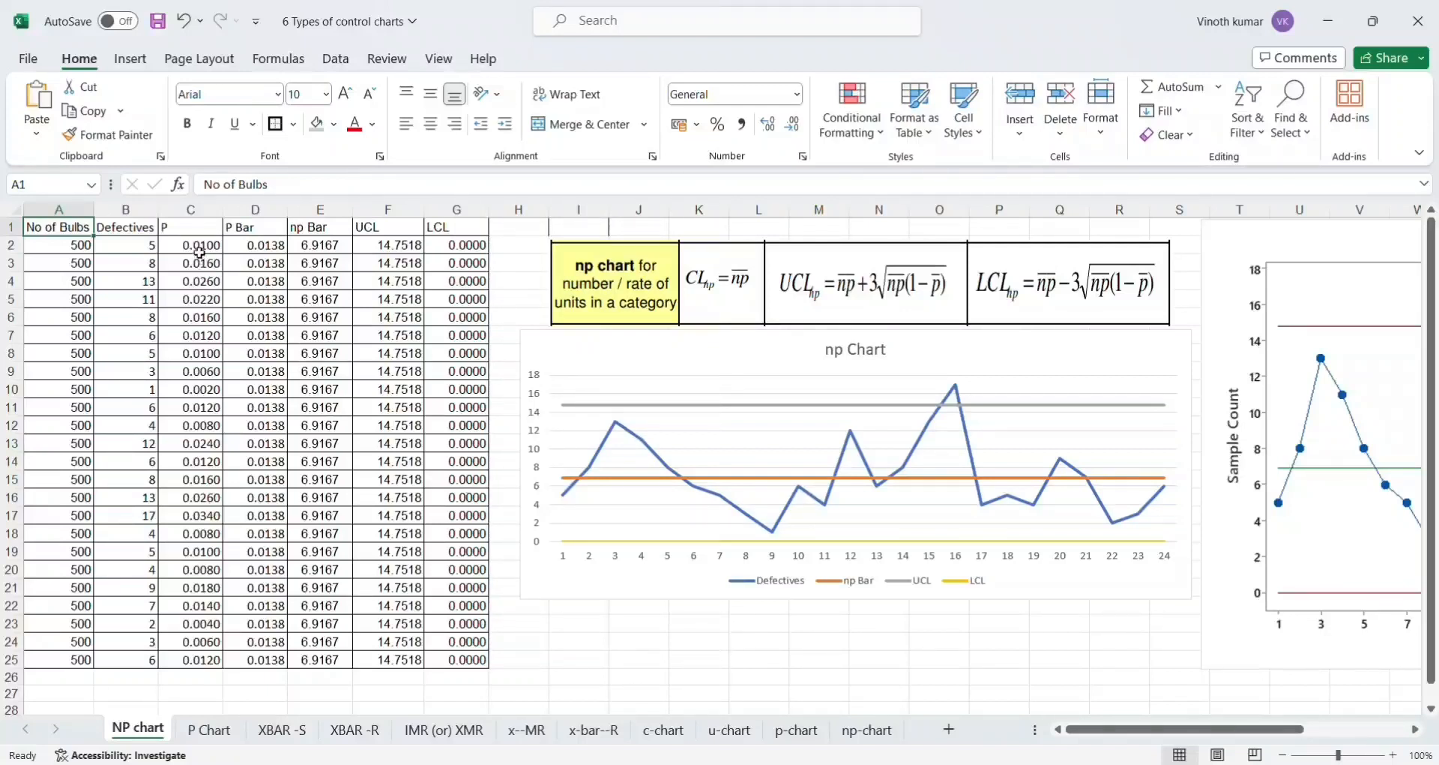
Step: Review the formulas behind the first P, P Bar and np Bar values in C2, D2 and E2
{"action": "left_click", "coordinate": [199, 249]}
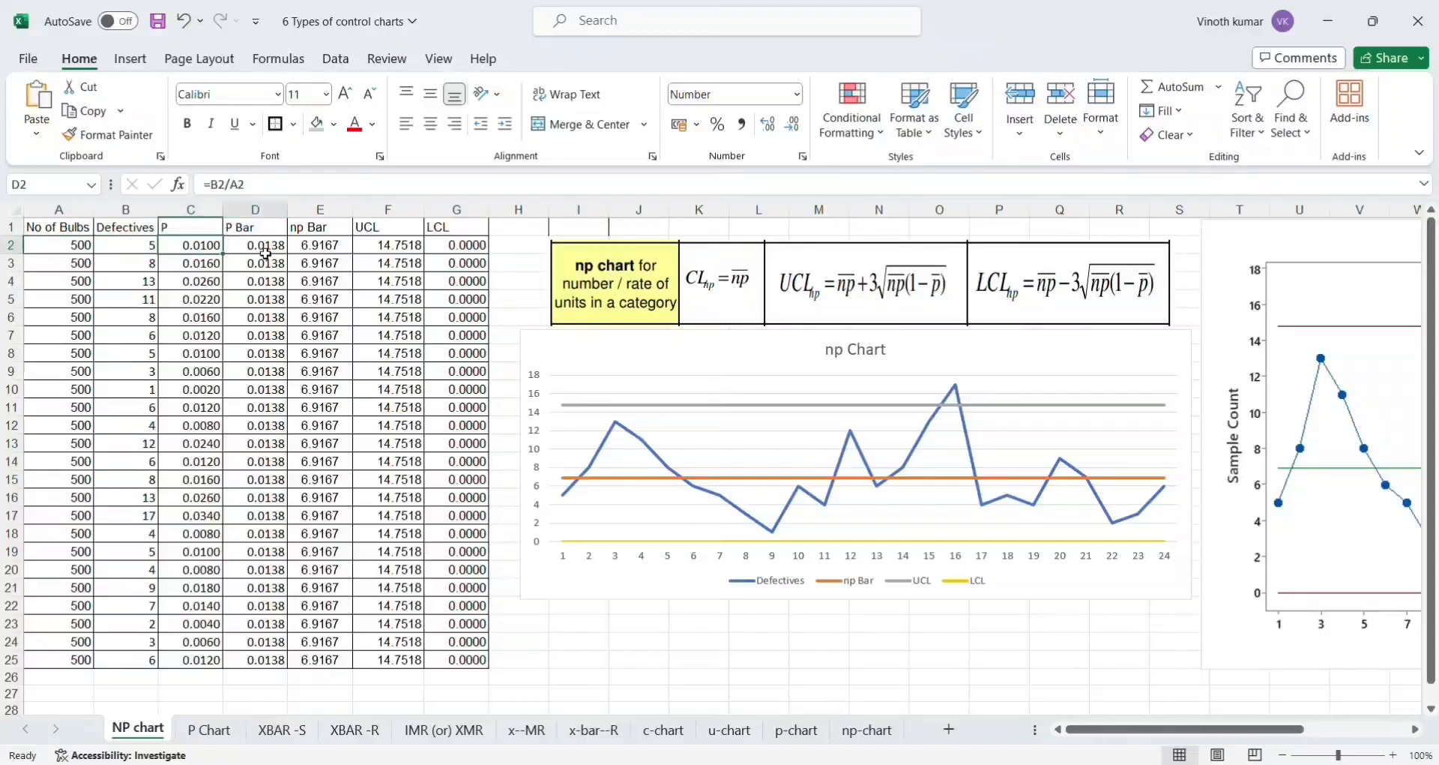
{"action": "left_click", "coordinate": [259, 247]}
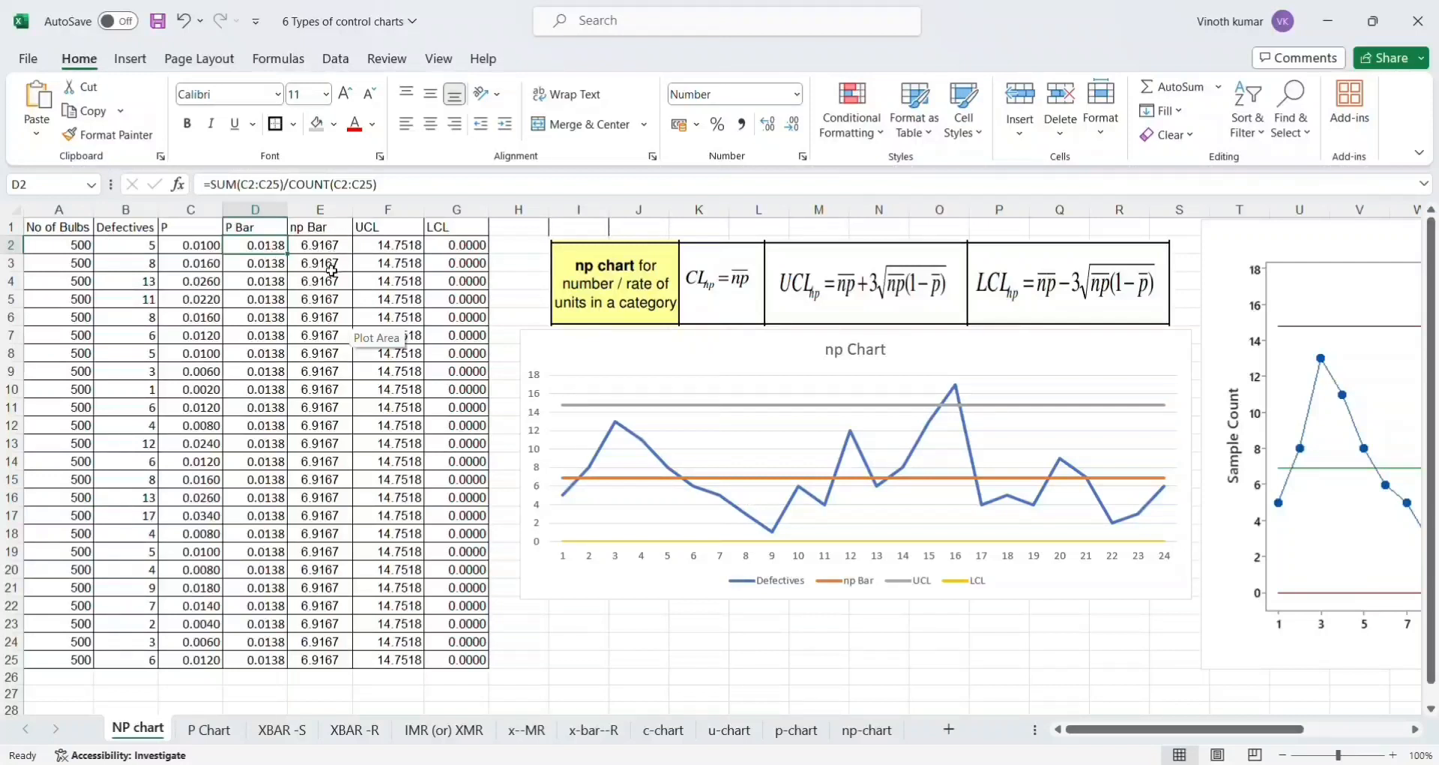
{"action": "left_click", "coordinate": [328, 246]}
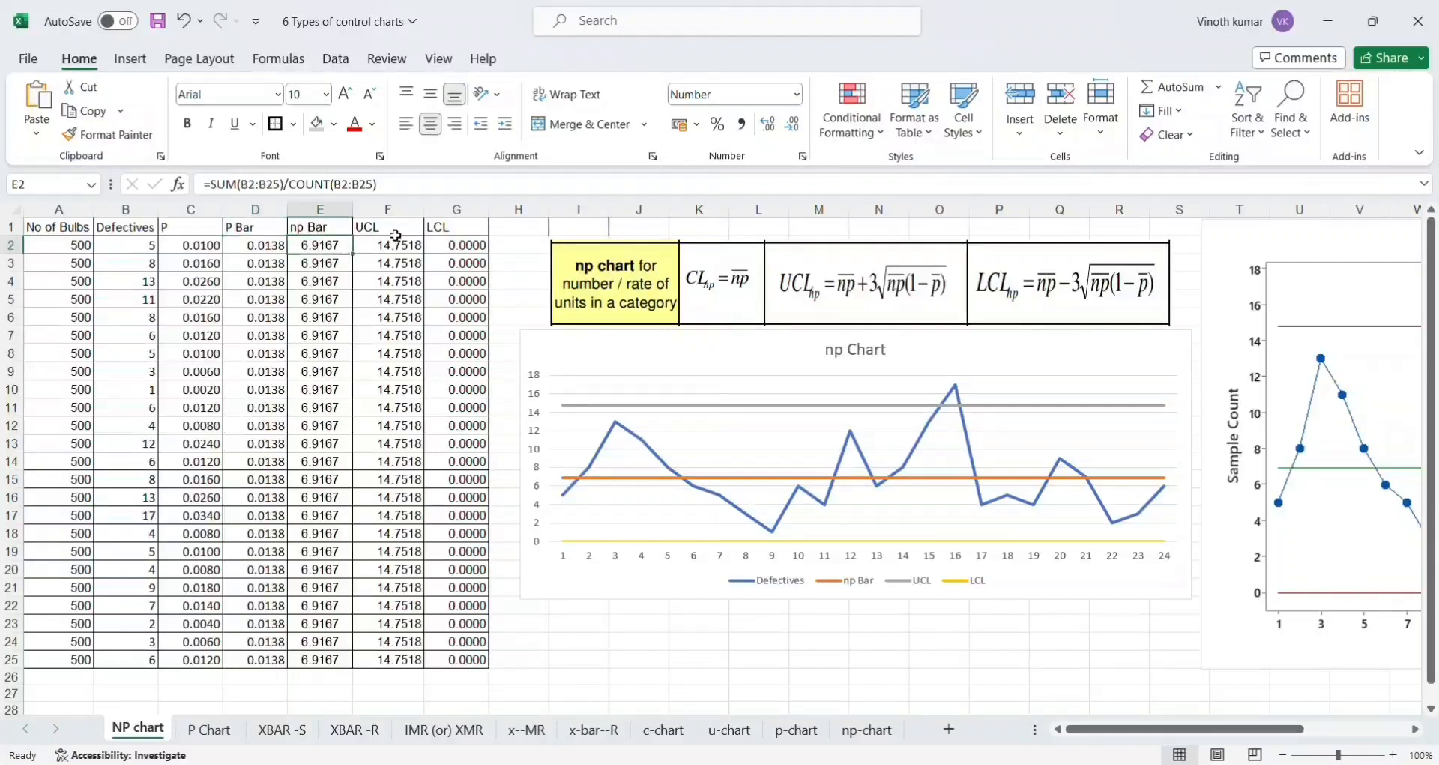